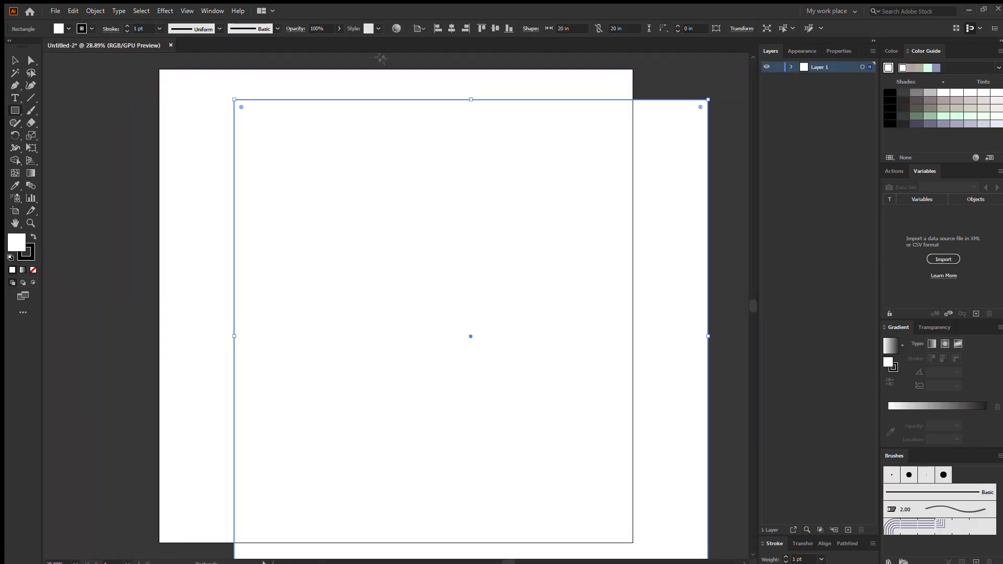
# Center the 20 in rectangle on the artboard both horizontally and vertically, and fill it with dark brown
pyautogui.click(451, 28)
pyautogui.click(495, 28)
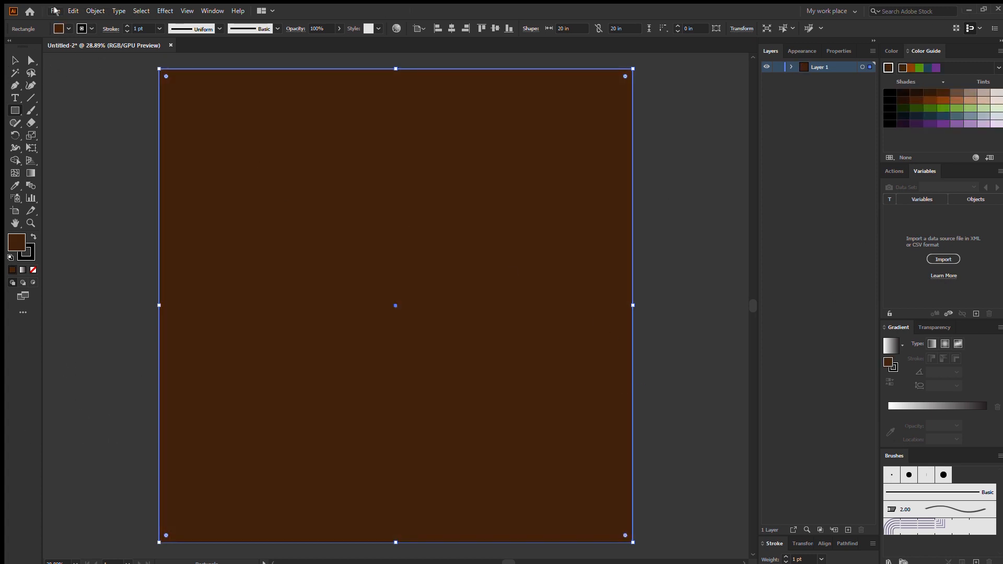
# Place the photo jpeg.jpg at the top center of the artboard and send it behind the brown rectangle
pyautogui.moveTo(134, 62); pyautogui.dragTo(747, 559)
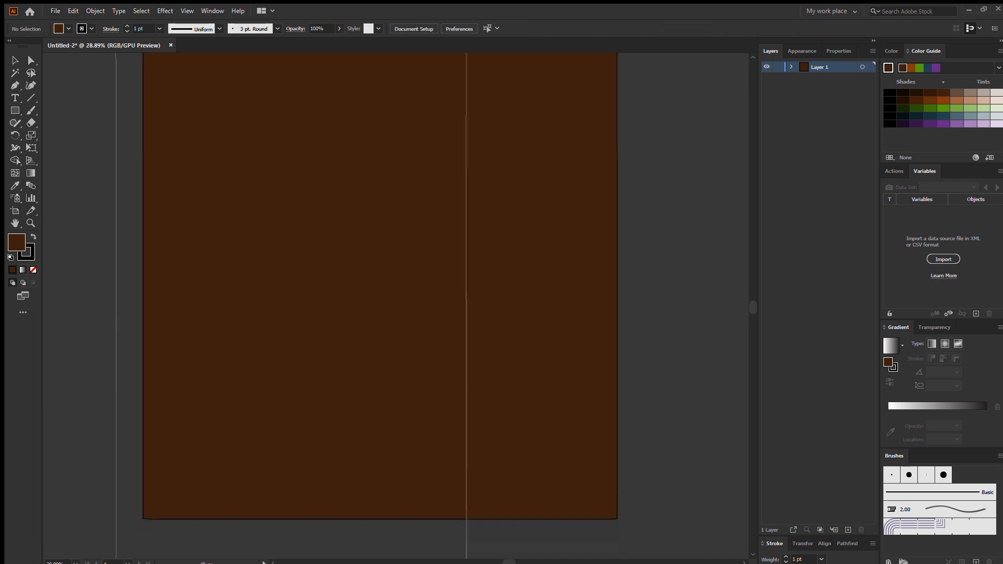
pyautogui.click(435, 29)
pyautogui.click(465, 29)
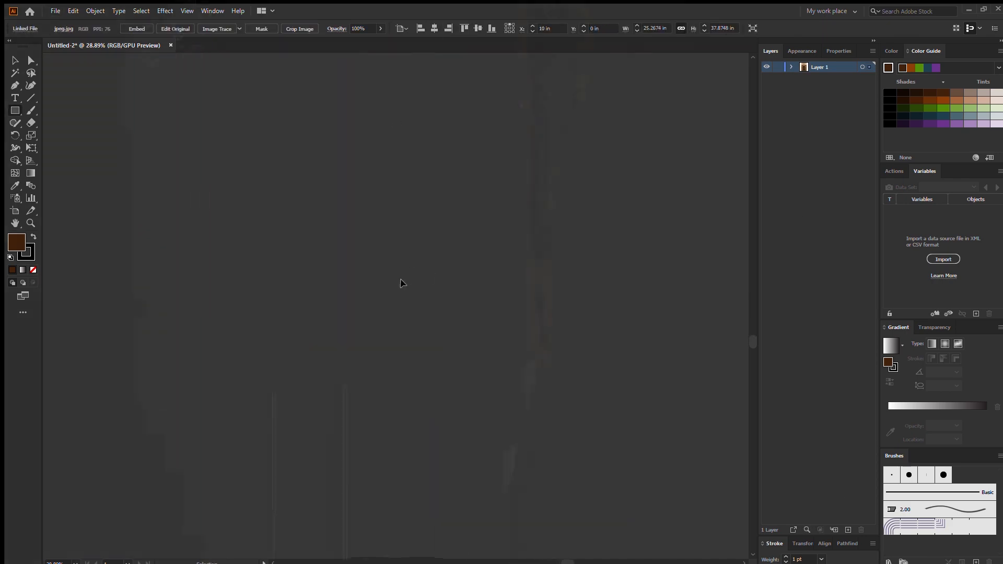
pyautogui.hotkey('ctrl', '-')
pyautogui.hotkey('ctrl', '-')
pyautogui.hotkey('ctrl', '-')
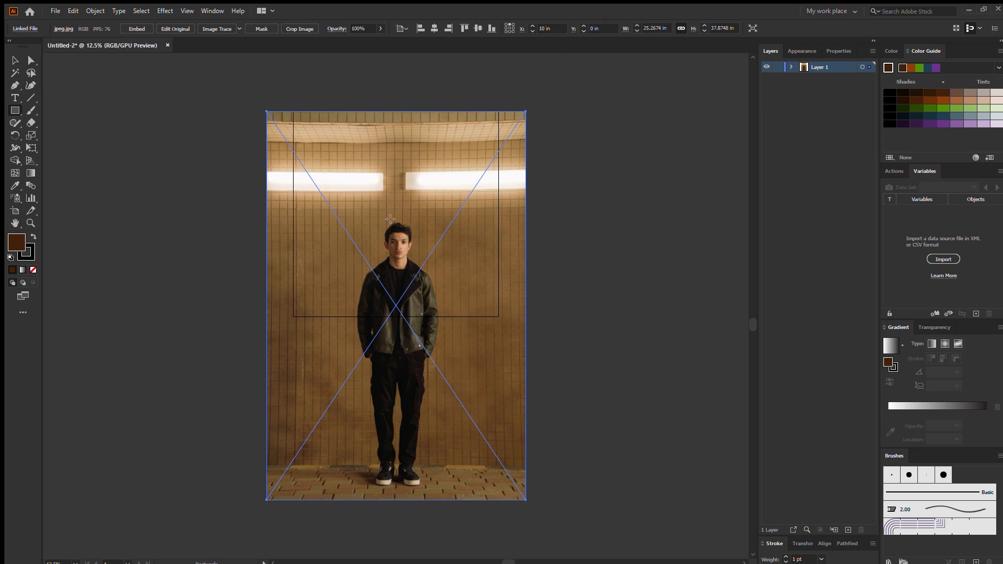
pyautogui.press('v')
pyautogui.hotkey('ctrl', 'shift', '[')
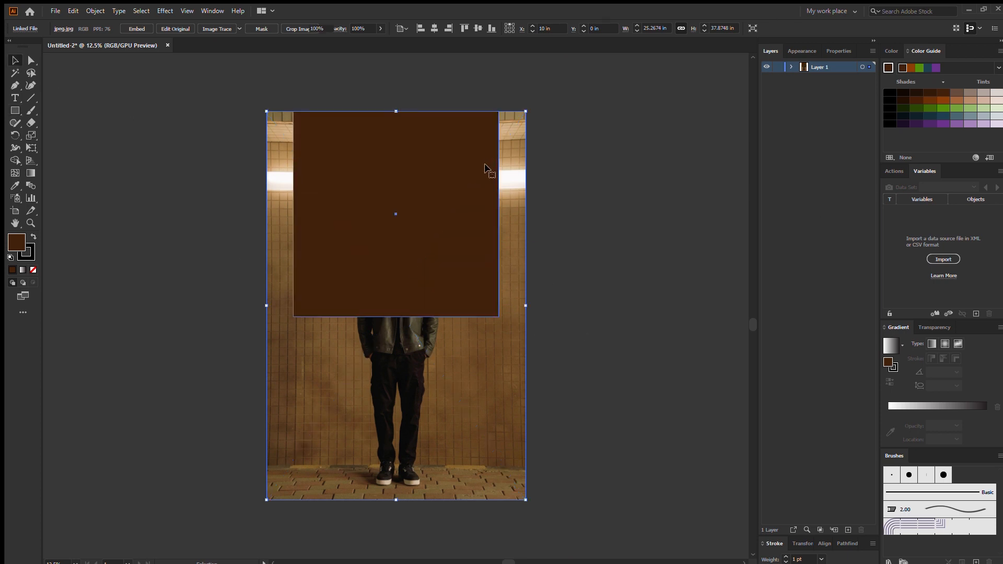
# Set the brown rectangle's opacity to 90%
pyautogui.click(485, 165)
pyautogui.click(340, 29)
pyautogui.moveTo(346, 45); pyautogui.dragTo(342, 45)
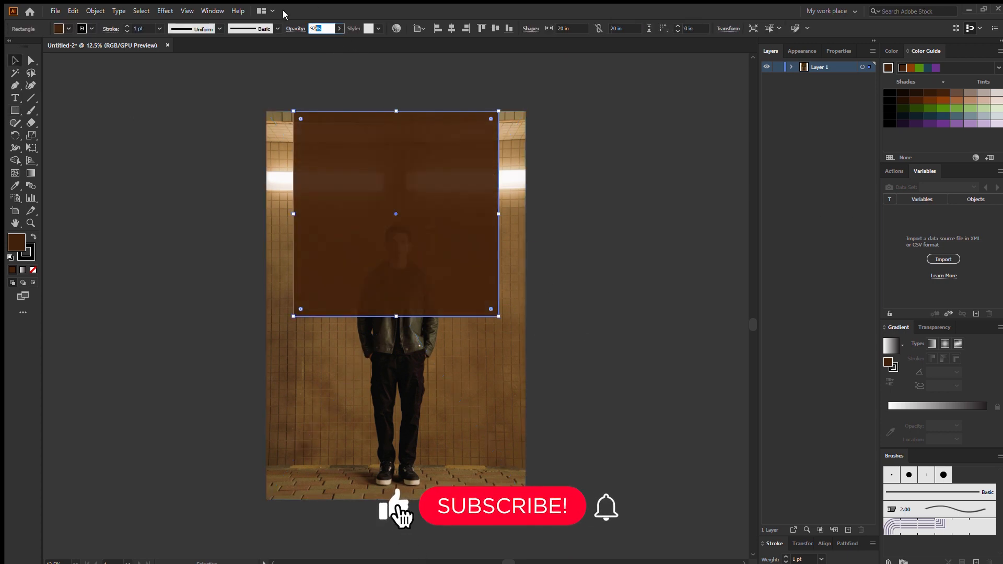
pyautogui.write('90')
pyautogui.press('Return')
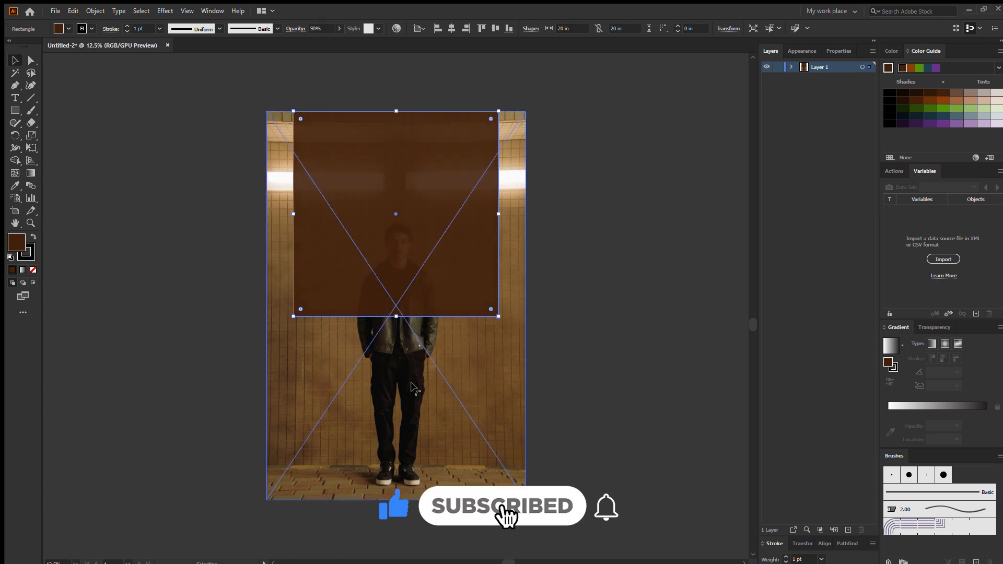
# Move the color photo up so it is vertically centered behind the rectangle, and delete it
pyautogui.click(411, 387)
pyautogui.moveTo(411, 386); pyautogui.dragTo(411, 298)
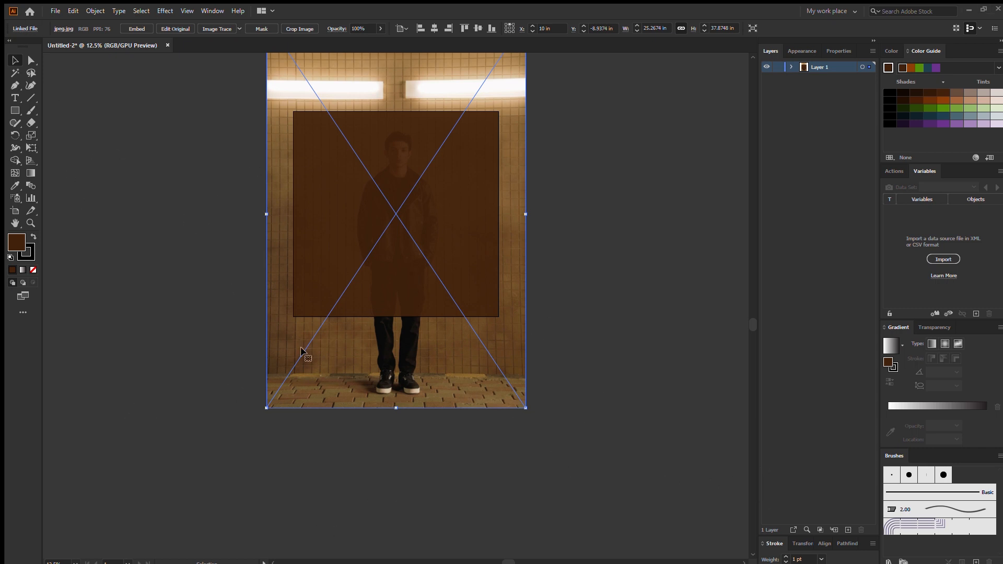
pyautogui.click(791, 68)
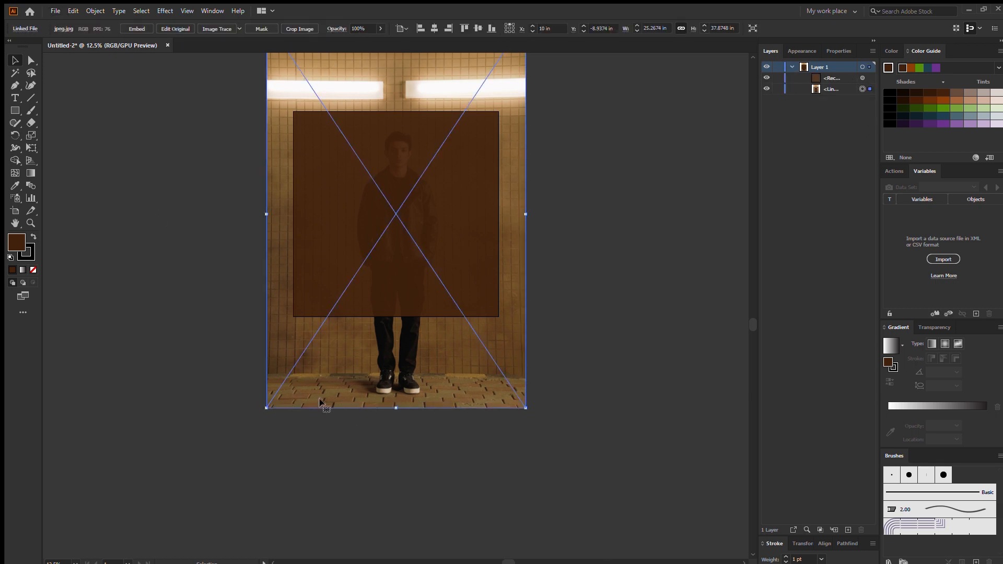
pyautogui.press('Delete')
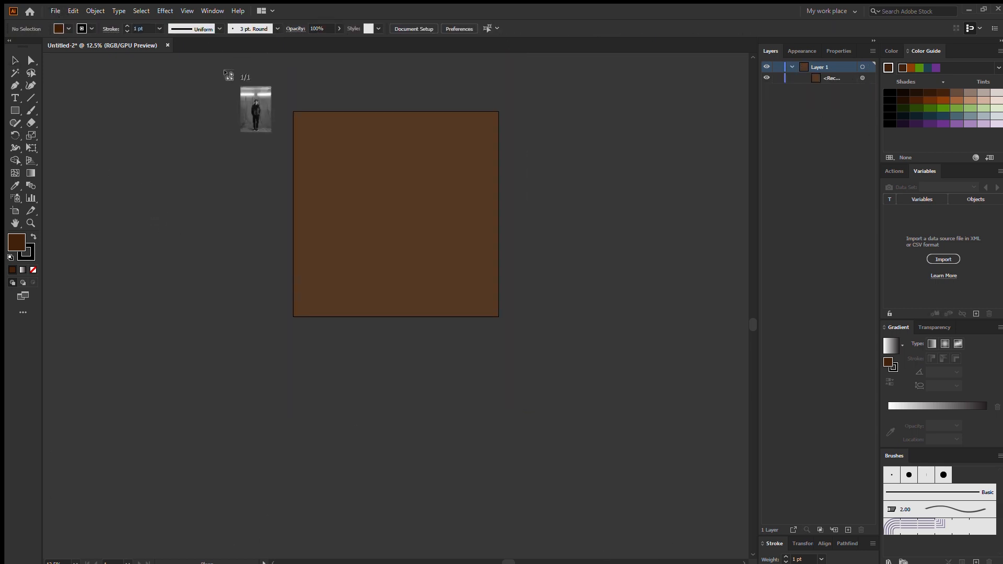
# Place the black-and-white photo jpeg2.jpg centered on the artboard and shrink it proportionally toward its bottom edge
pyautogui.click(241, 81)
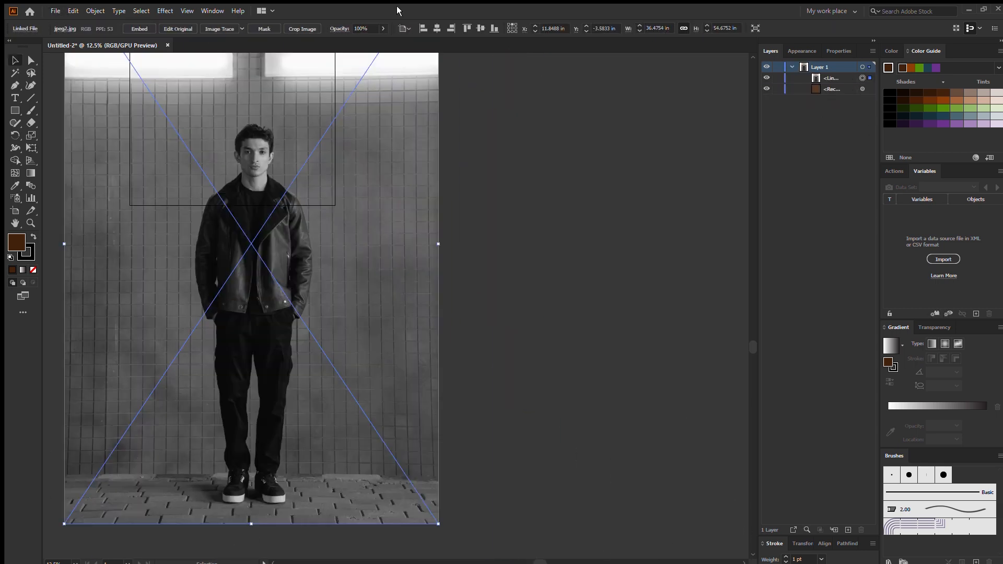
pyautogui.click(437, 28)
pyautogui.click(480, 28)
pyautogui.hotkey('ctrl', '-')
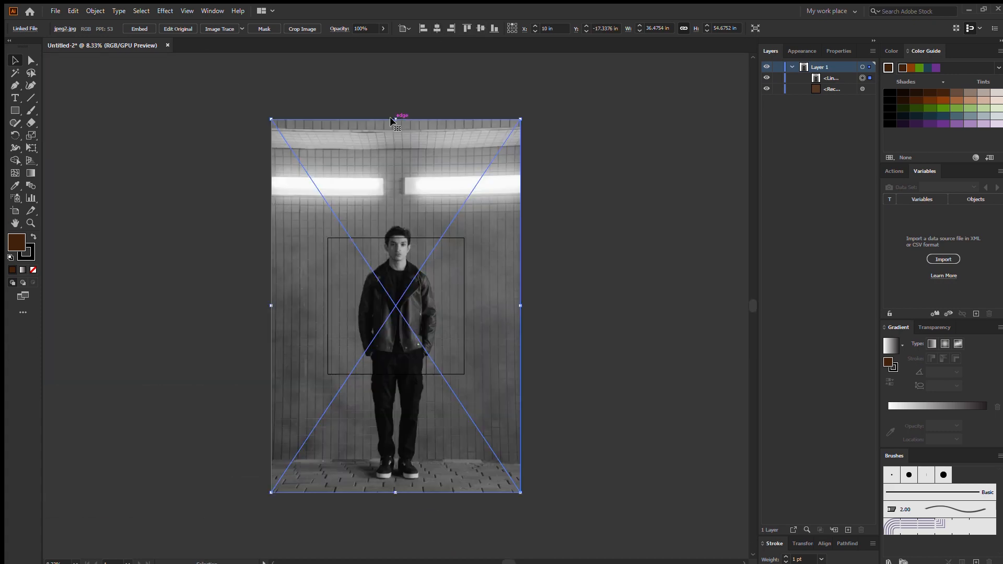
pyautogui.moveTo(396, 119); pyautogui.dragTo(388, 172)
pyautogui.click(527, 292)
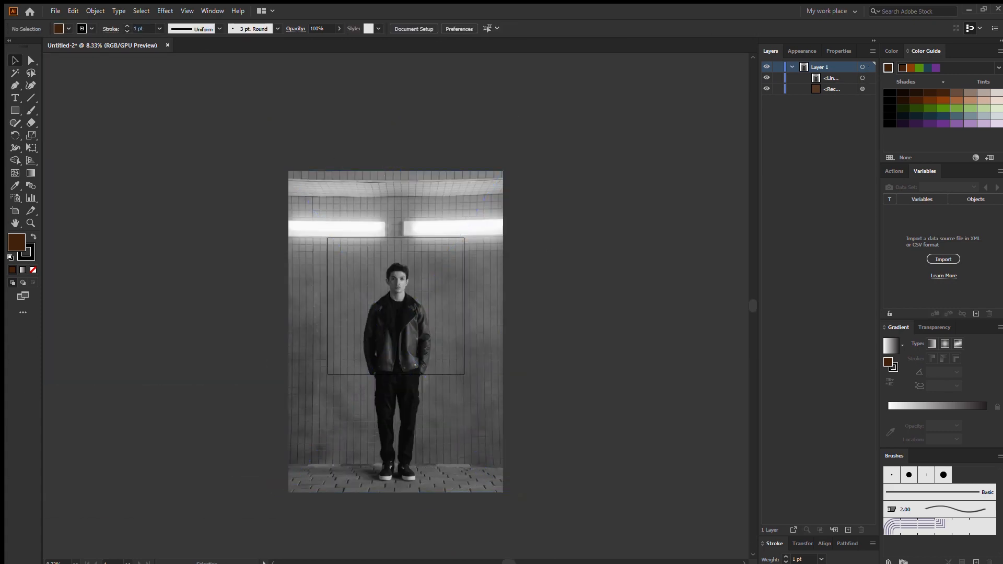
# Send the black-and-white photo behind the brown rectangle and lock both objects
pyautogui.click(407, 365)
pyautogui.hotkey('ctrl', 'shift', '[')
pyautogui.click(591, 460)
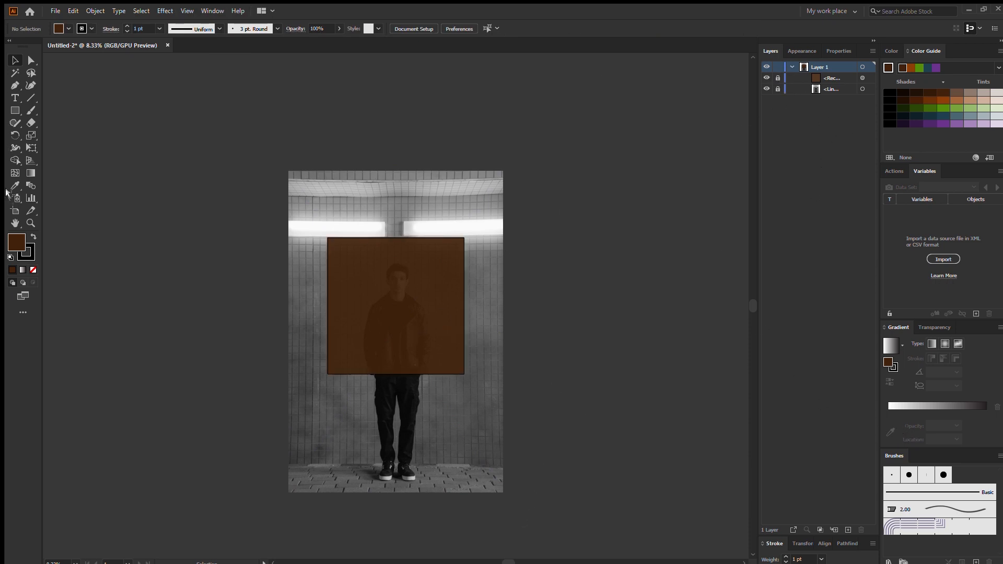
# Draw a 10 in circle near the middle of the brown square with the default white fill and black stroke
pyautogui.click(16, 112)
pyautogui.moveTo(361, 274); pyautogui.dragTo(430, 343)
pyautogui.press('d')
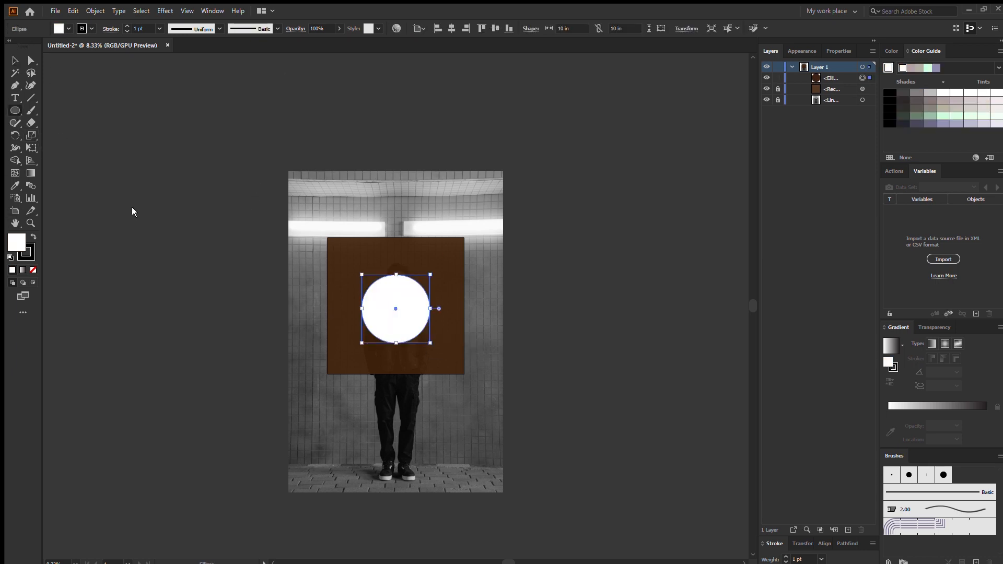
# Draw a vertical line about 19.65 in long through the circle's center, spanning the brown square
pyautogui.click(30, 98)
pyautogui.moveTo(396, 240); pyautogui.dragTo(395, 374)
pyautogui.press('v')
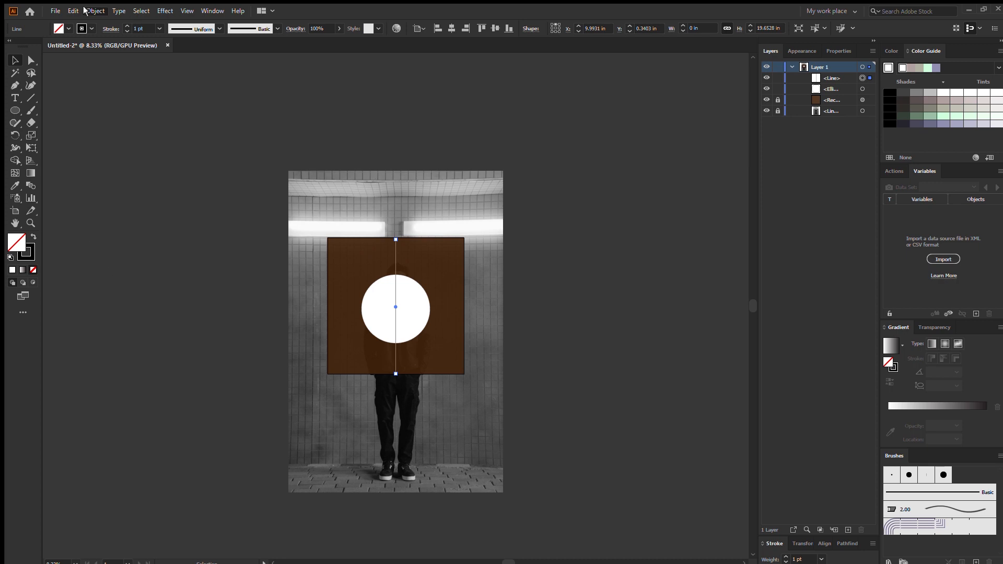
# Duplicate the line as a horizontal one and center both lines and the circle on the artboard
pyautogui.hotkey('ctrl', 'c')
pyautogui.hotkey('ctrl', 'f')
pyautogui.moveTo(391, 236); pyautogui.dragTo(341, 373)
pyautogui.click(452, 29)
pyautogui.click(495, 29)
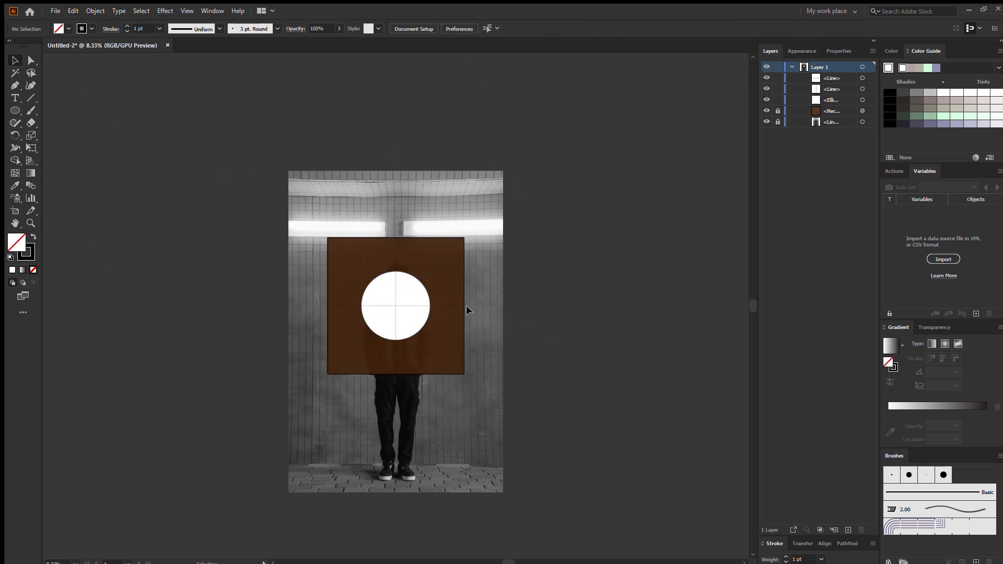
# Divide the circle along the crossing lines into four quarters and ungroup them
pyautogui.hotkey('ctrl', 'shift', 'F9')
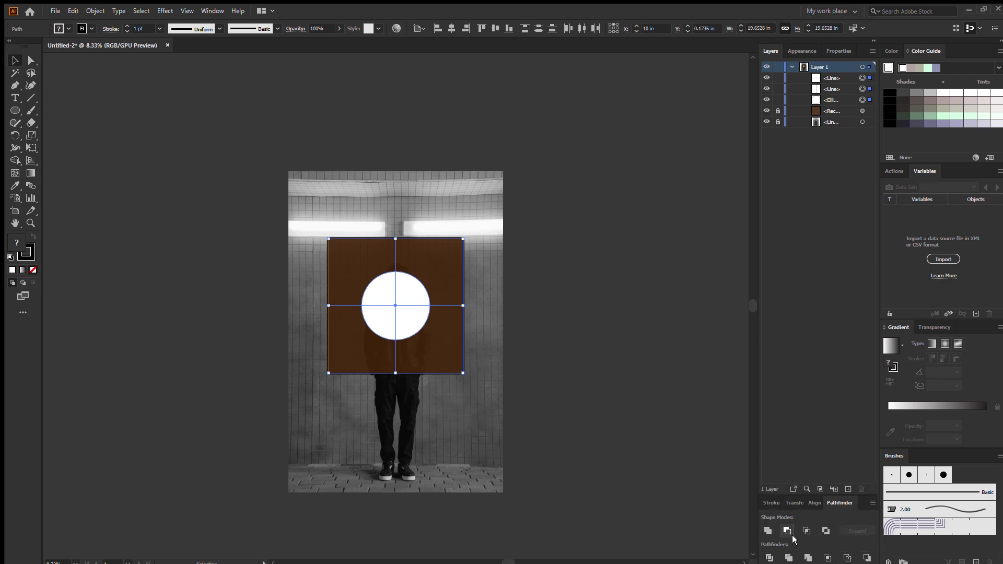
pyautogui.click(788, 531)
pyautogui.hotkey('ctrl', 'z')
pyautogui.click(769, 558)
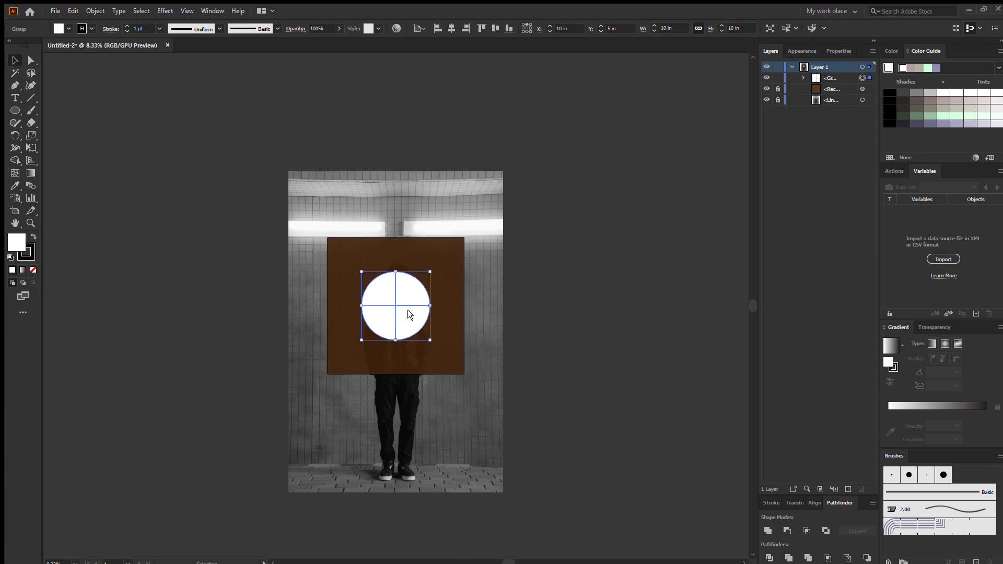
pyautogui.hotkey('ctrl', 'shift', 'g')
# Remove the stroke from the four circle quarters
pyautogui.hotkey('ctrl', '=')
pyautogui.hotkey('ctrl', '=')
pyautogui.hotkey('ctrl', '=')
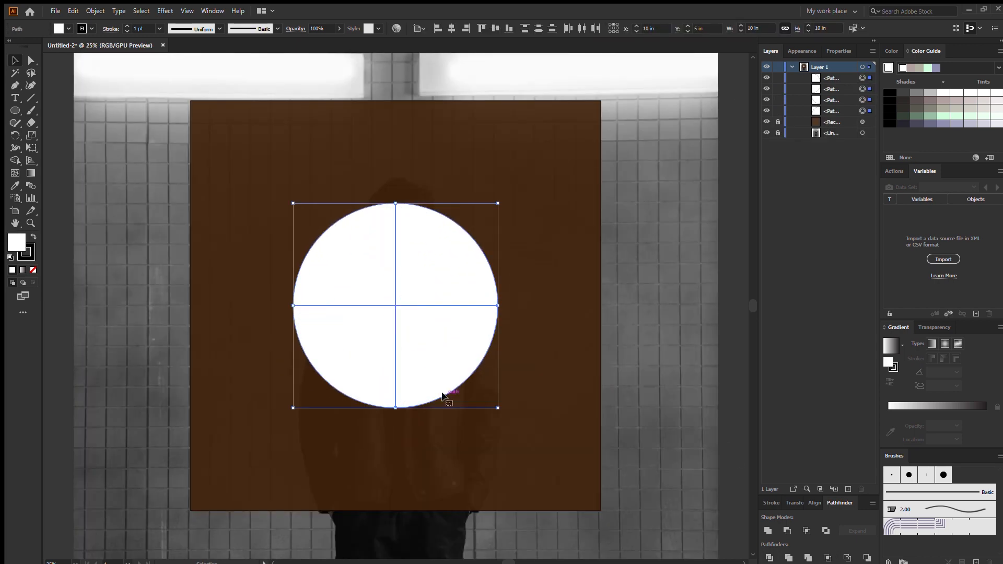
pyautogui.moveTo(254, 140); pyautogui.dragTo(447, 343)
pyautogui.click(150, 30)
pyautogui.write('0.25')
pyautogui.press('Return')
pyautogui.click(9, 47)
# Nudge the two right quarters about 0.15 in to the right to open a vertical gap
pyautogui.moveTo(545, 299); pyautogui.dragTo(439, 316)
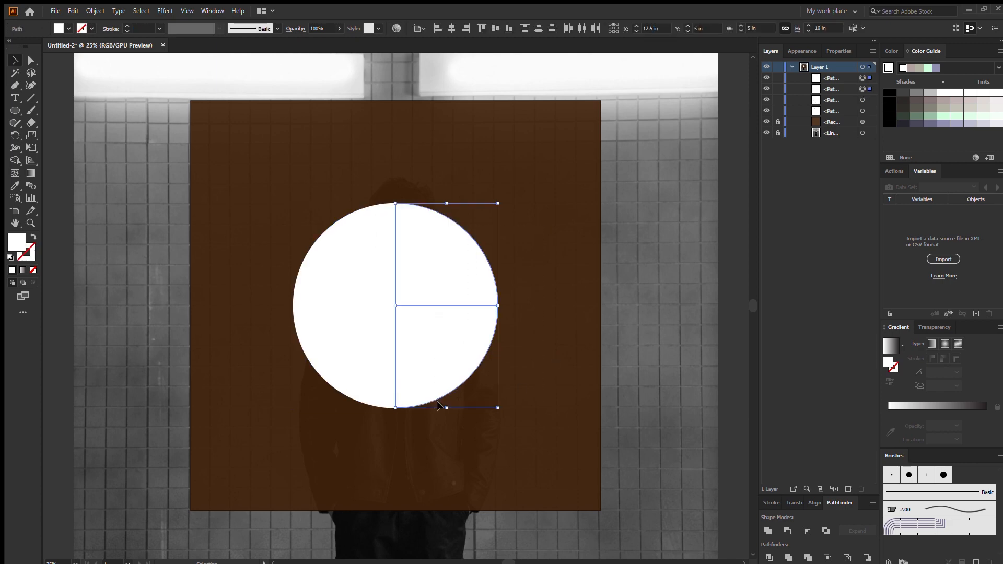
pyautogui.press('Right')
pyautogui.press('Right')
pyautogui.press('Right')
pyautogui.press('Right')
pyautogui.press('Right')
pyautogui.press('Right')
pyautogui.press('Right')
pyautogui.press('Right')
pyautogui.press('Right')
pyautogui.press('Right')
pyautogui.press('Right')
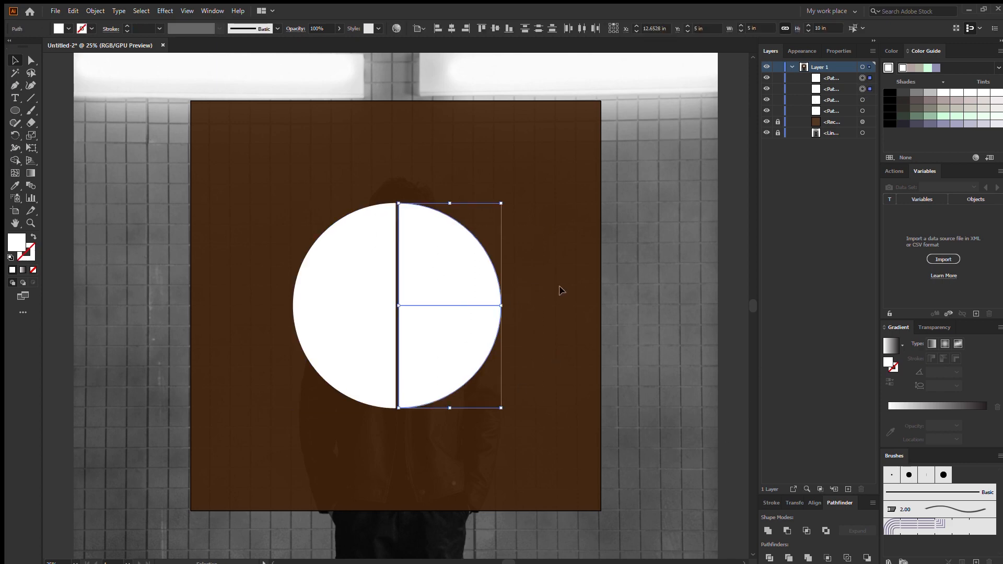
# Nudge the two lower quarters down about 0.15 in to open a horizontal gap
pyautogui.moveTo(544, 319); pyautogui.dragTo(287, 415)
pyautogui.press('Down')
pyautogui.press('Down')
pyautogui.press('Down')
pyautogui.press('Down')
pyautogui.press('Down')
pyautogui.press('Down')
pyautogui.press('Down')
pyautogui.press('Down')
pyautogui.press('Down')
pyautogui.press('Down')
pyautogui.press('Down')
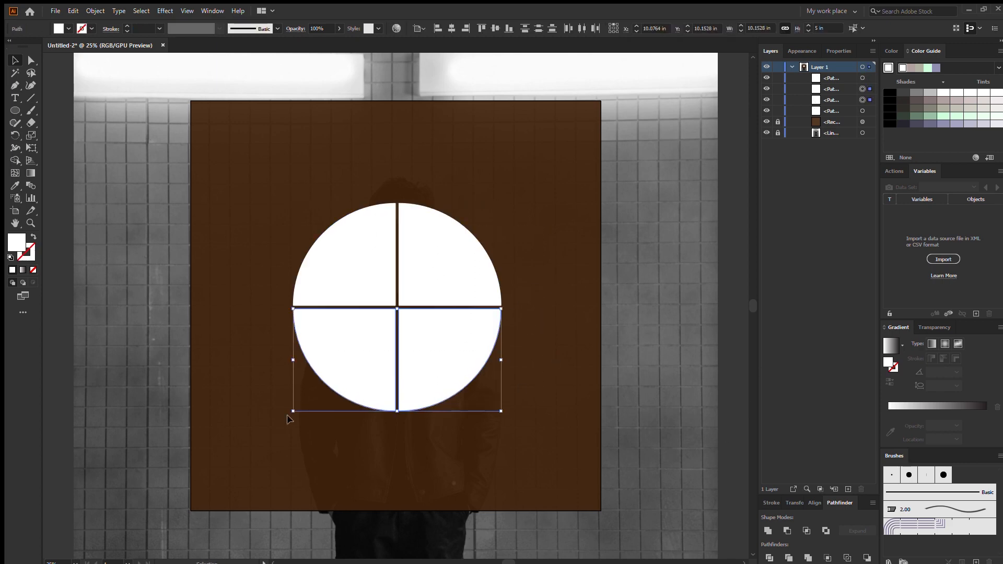
# Enlarge the two left quarters proportionally to about 5.85 by 11.87 in, keeping their inner vertical edge in place
pyautogui.moveTo(354, 150); pyautogui.dragTo(350, 436)
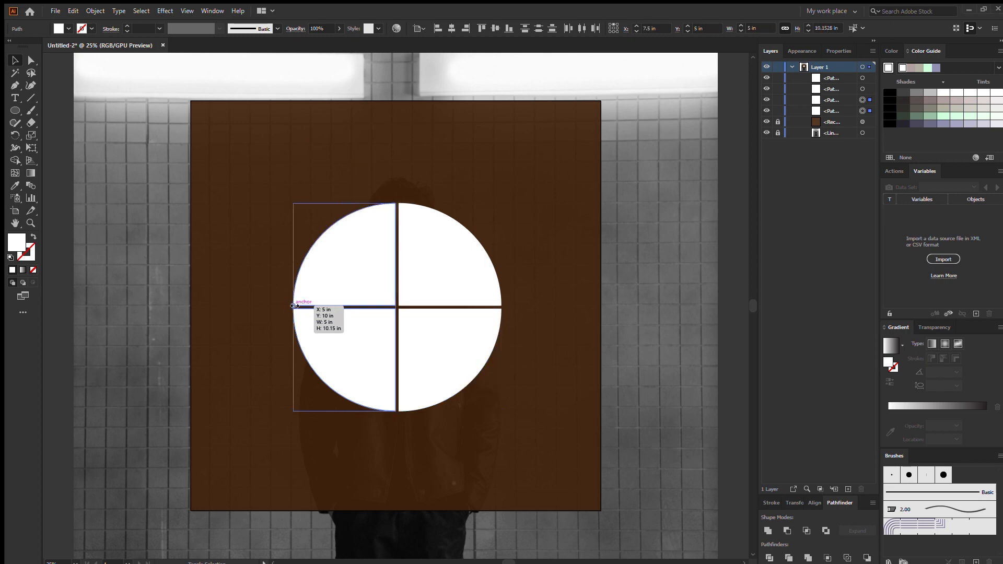
pyautogui.moveTo(294, 305); pyautogui.dragTo(275, 307)
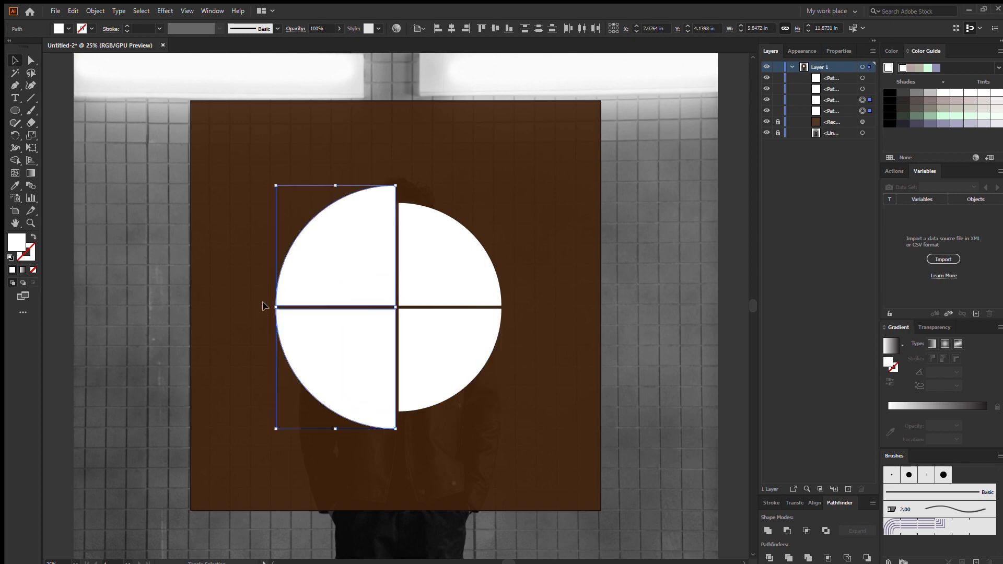
# Align the inner horizontal edges of the upper and lower quarter pairs to the enlarged left quarters
pyautogui.moveTo(515, 201); pyautogui.dragTo(366, 285)
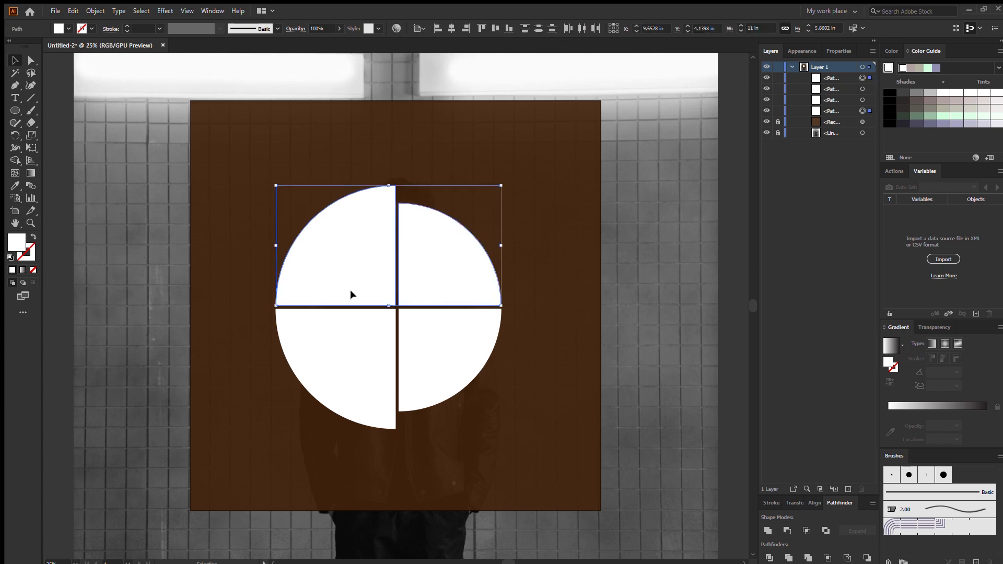
pyautogui.moveTo(528, 325); pyautogui.dragTo(295, 412)
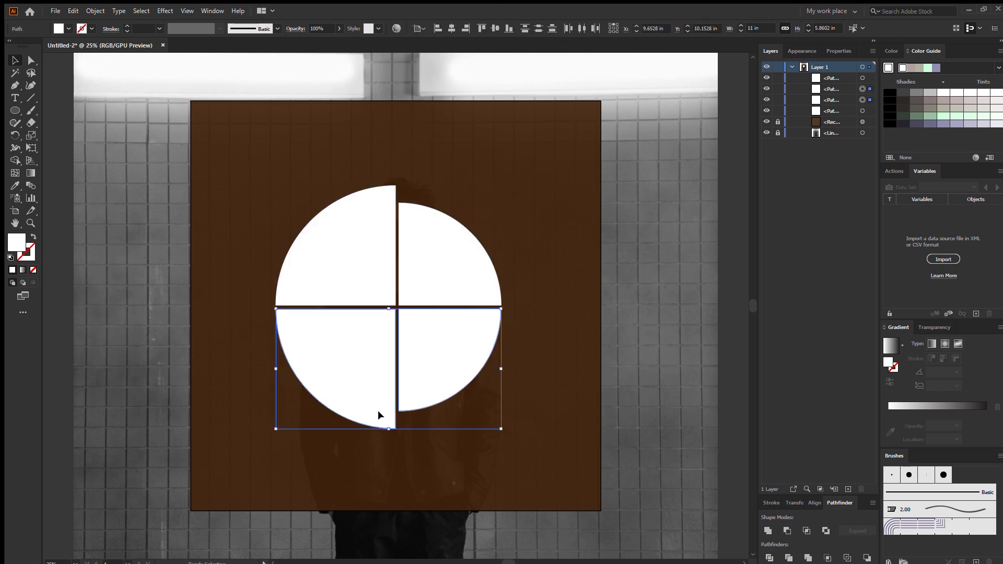
pyautogui.click(329, 358)
pyautogui.click(483, 30)
pyautogui.click(588, 266)
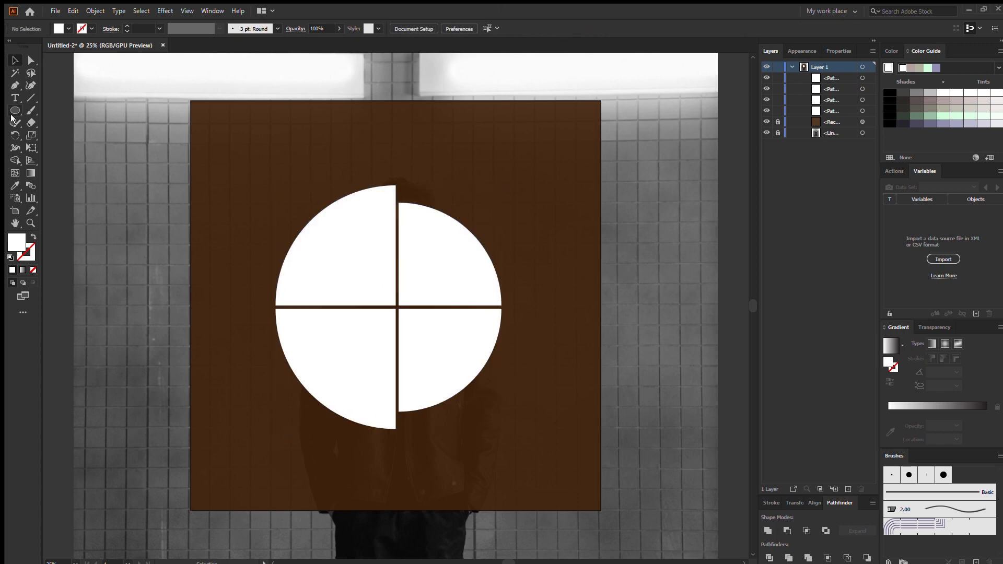
# Draw an 11.8731 in circle that matches the combined height of the two left quarters
pyautogui.moveTo(262, 173); pyautogui.dragTo(441, 447)
pyautogui.click(369, 449)
pyautogui.moveTo(368, 137); pyautogui.dragTo(347, 374)
pyautogui.click(838, 28)
pyautogui.hotkey('ctrl', 'a')
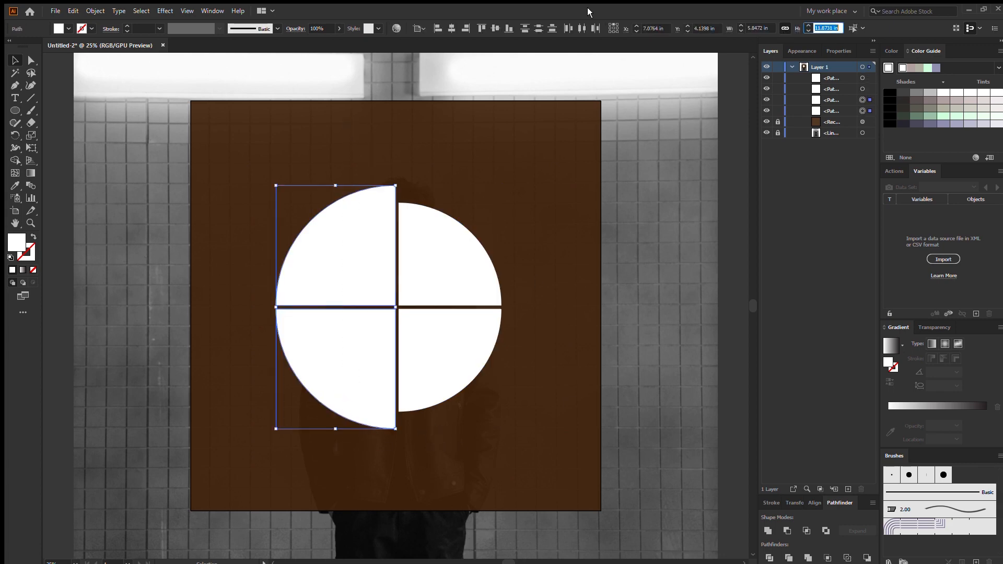
pyautogui.click(15, 111)
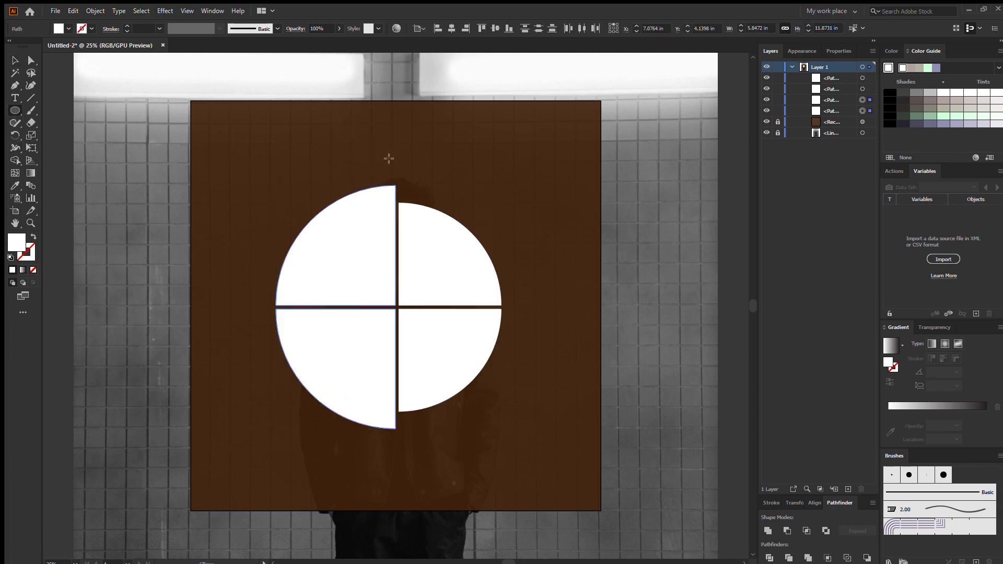
pyautogui.click(51, 525)
# Fill the new large circle with bright cyan
pyautogui.click(61, 31)
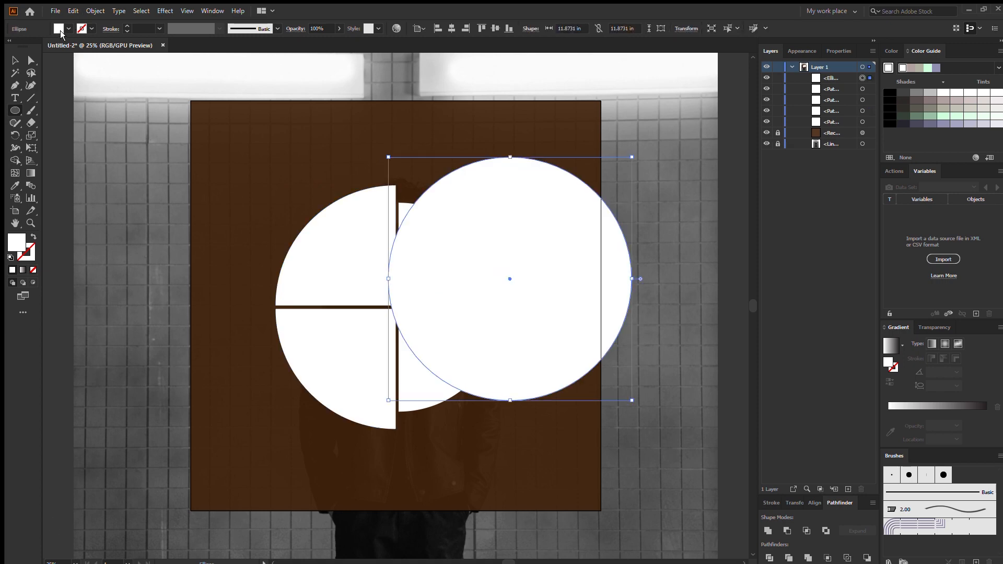
pyautogui.click(73, 52)
pyautogui.click(55, 54)
pyautogui.click(69, 41)
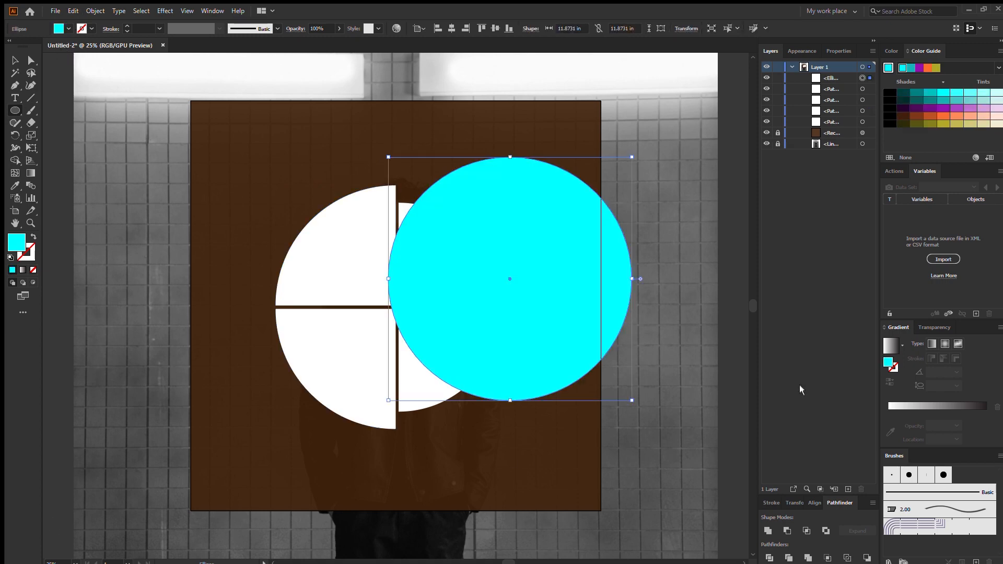
# Center the large circle on the artboard over the quarters and fill it with bright blue
pyautogui.click(762, 247)
pyautogui.click(15, 61)
pyautogui.moveTo(477, 306); pyautogui.dragTo(355, 332)
pyautogui.click(452, 29)
pyautogui.click(481, 193)
pyautogui.click(468, 230)
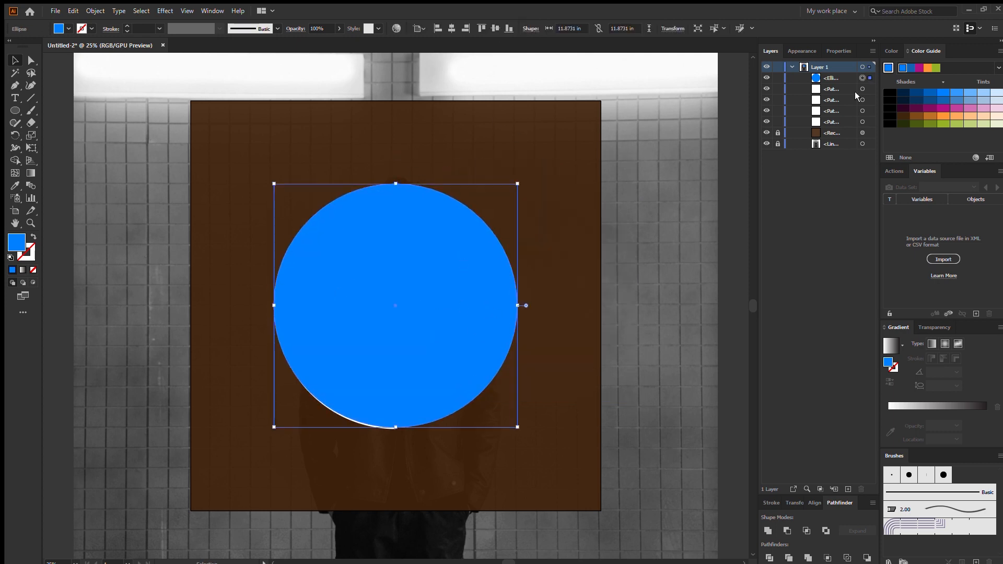
# Move the blue circle behind the four white quarters, above the brown rectangle, and lock it
pyautogui.moveTo(836, 78); pyautogui.dragTo(837, 128)
pyautogui.hotkey('ctrl', '2')
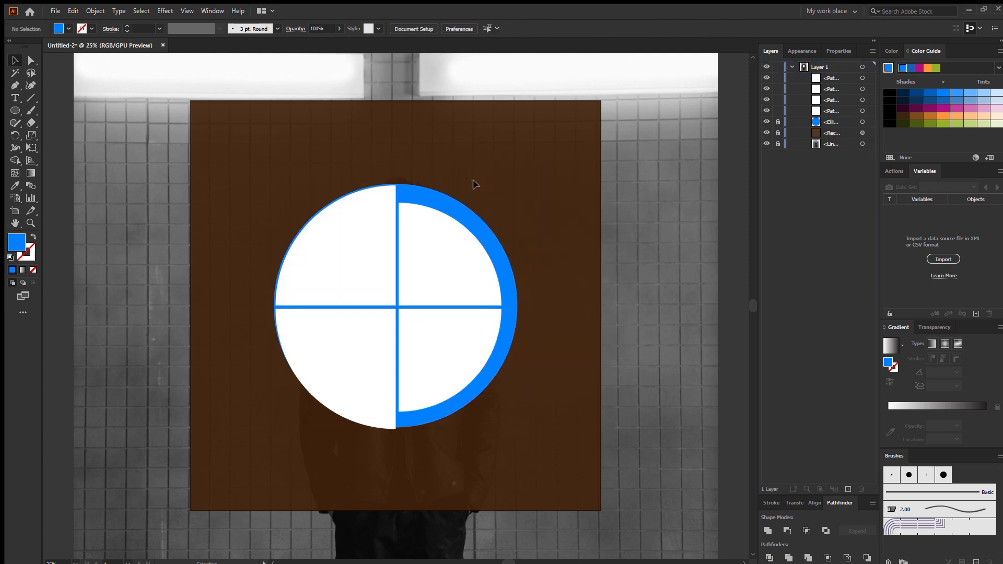
# Group the four white quarters and center the group on the artboard horizontally and vertically
pyautogui.hotkey('ctrl', 'a')
pyautogui.hotkey('ctrl', 'g')
pyautogui.click(452, 29)
pyautogui.click(495, 29)
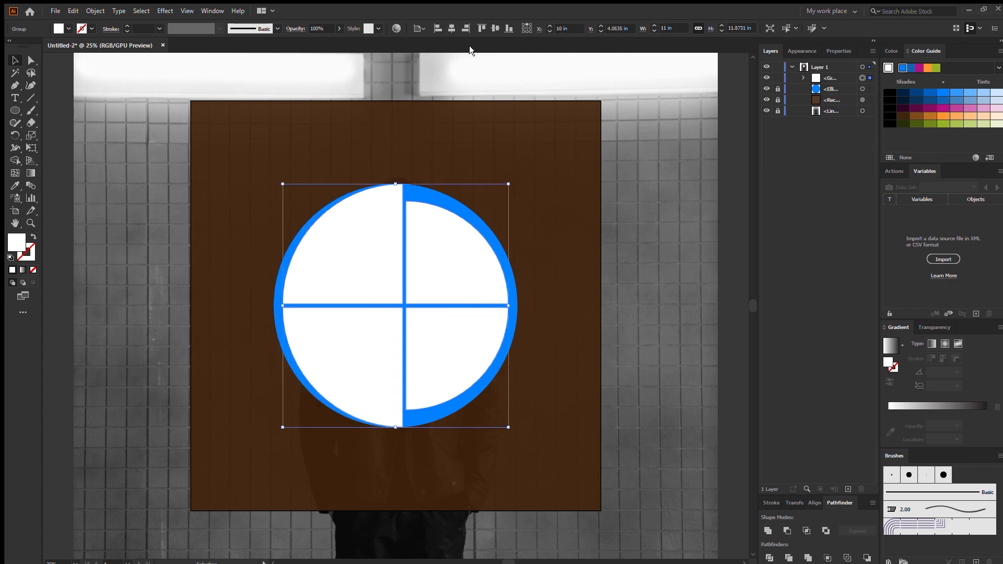
# Unlock the blue circle behind the quarters and remove its left anchor point
pyautogui.press('p')
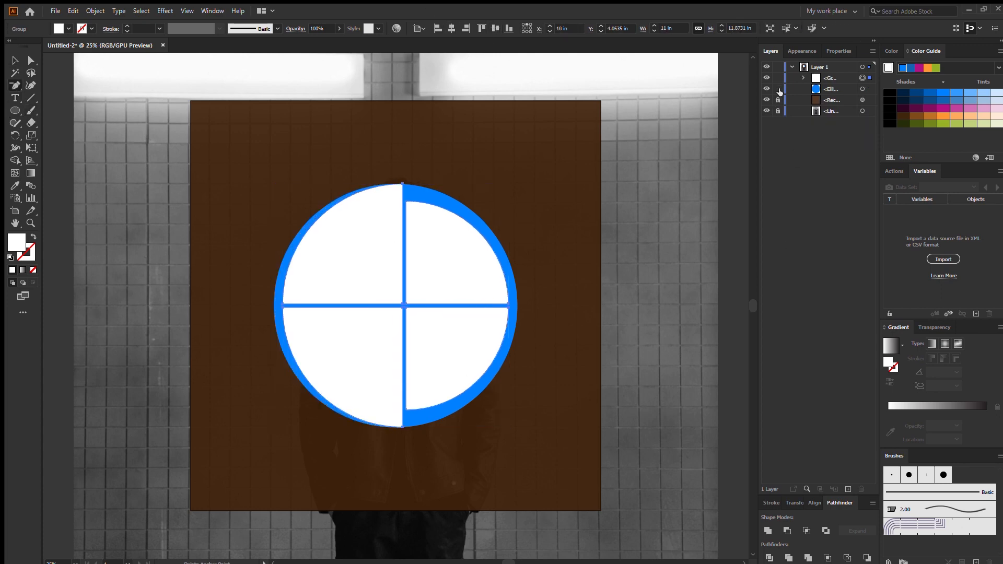
pyautogui.click(778, 90)
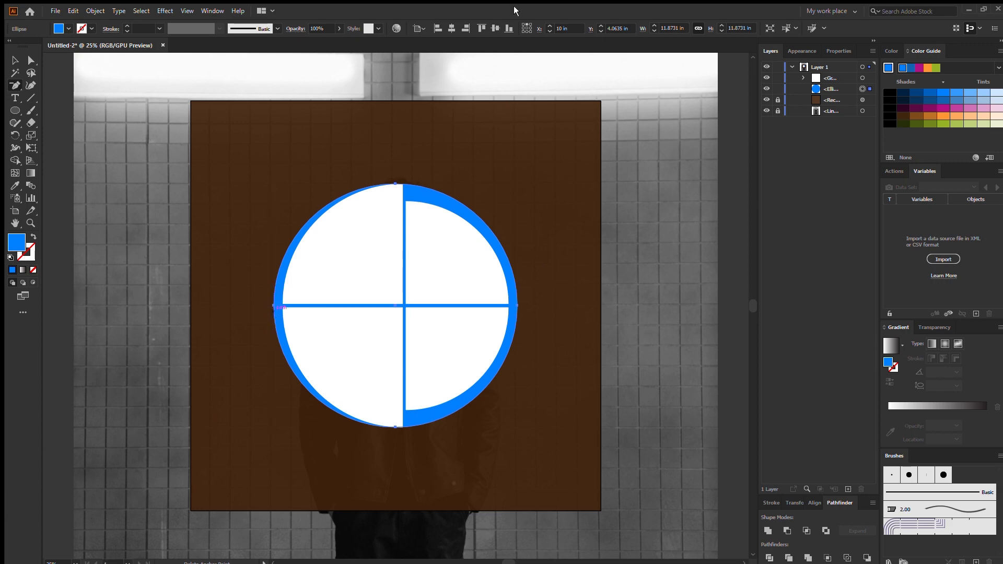
pyautogui.click(274, 305)
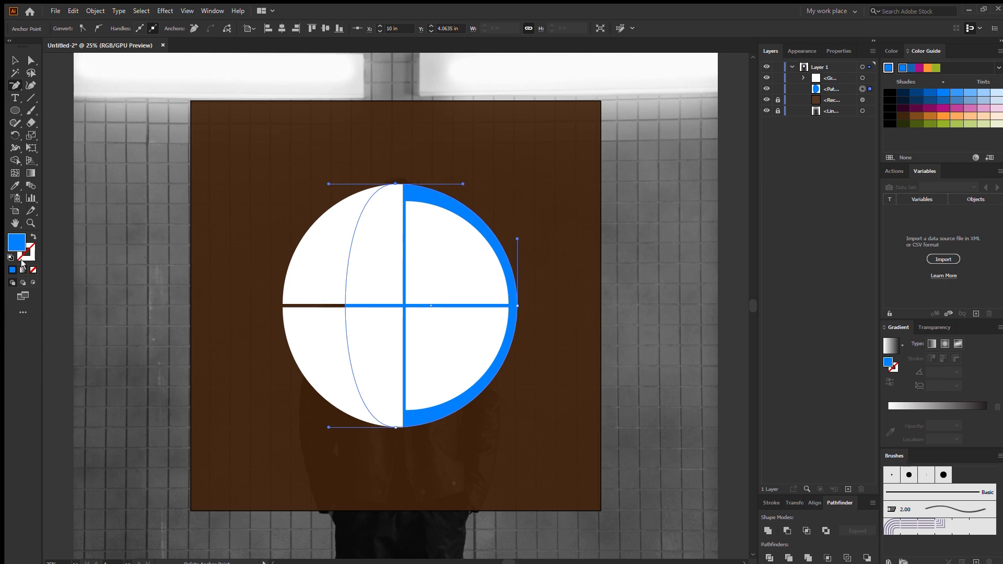
pyautogui.hotkey('ctrl', 'z')
pyautogui.hotkey('ctrl', 'z')
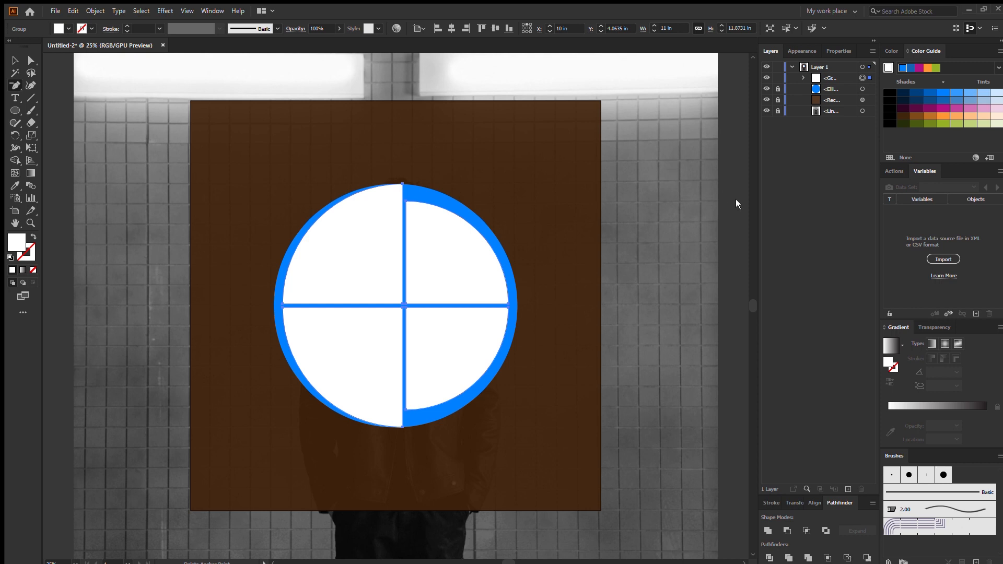
pyautogui.hotkey('ctrl', 'z')
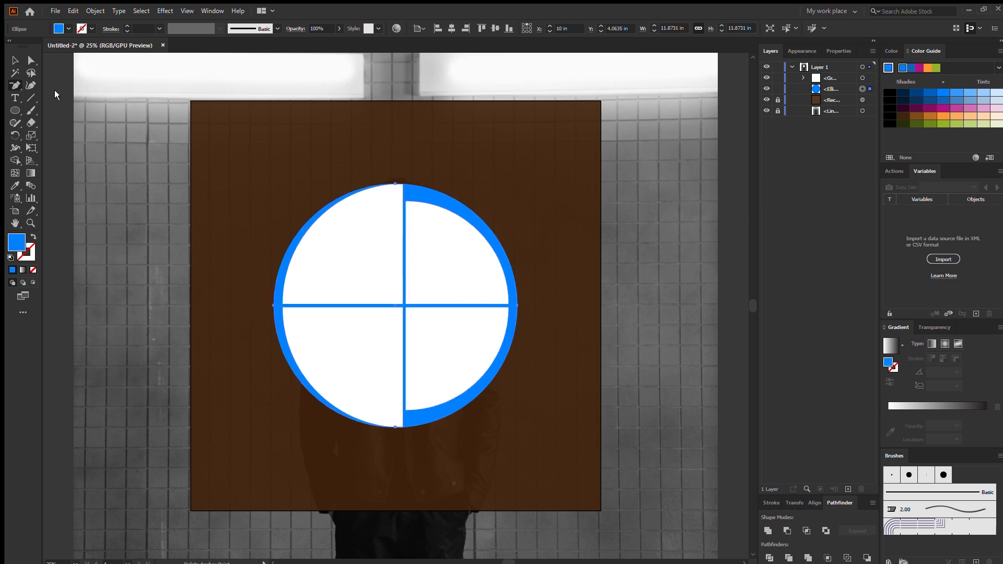
pyautogui.hotkey('ctrl', 'shift', 'z')
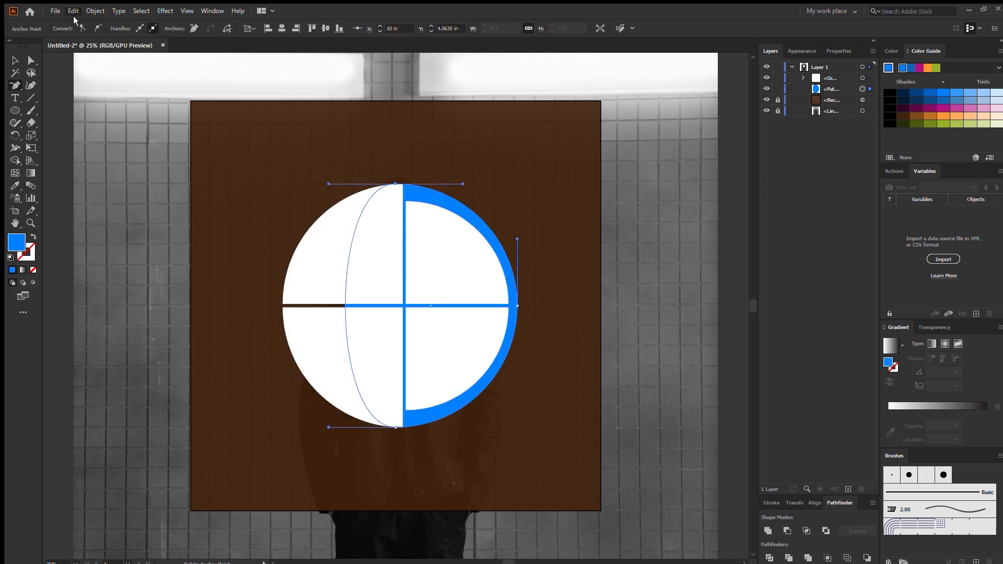
pyautogui.hotkey('ctrl', 'z')
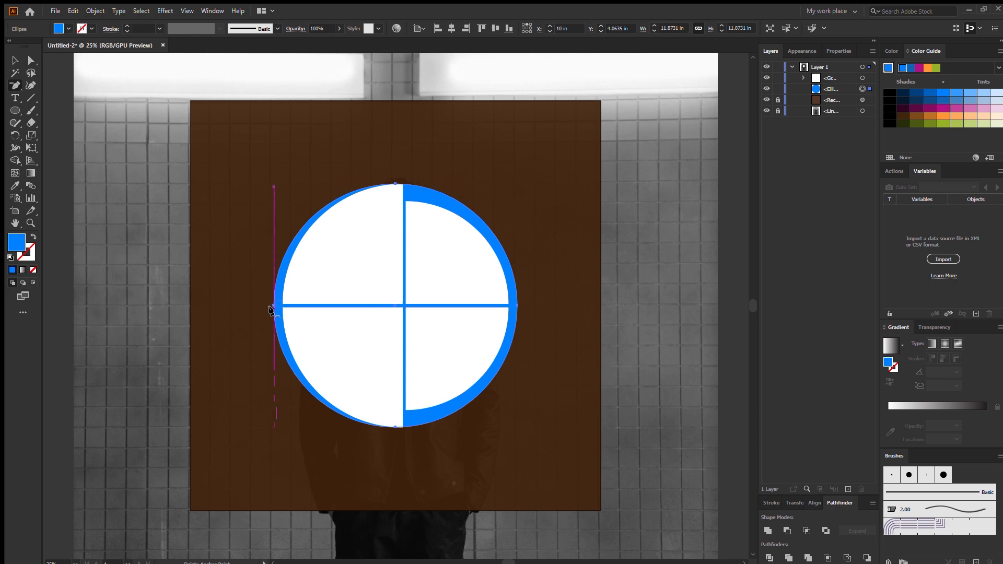
pyautogui.hotkey('ctrl', 'shift', 'z')
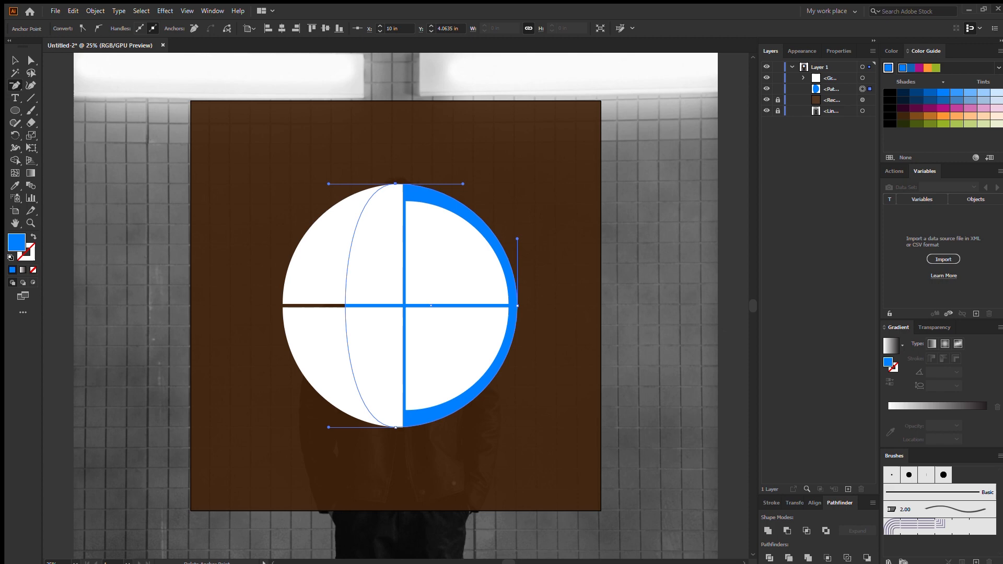
# Lock the white quarter group and delete the reshaped blue circle behind it
pyautogui.click(140, 29)
pyautogui.click(31, 60)
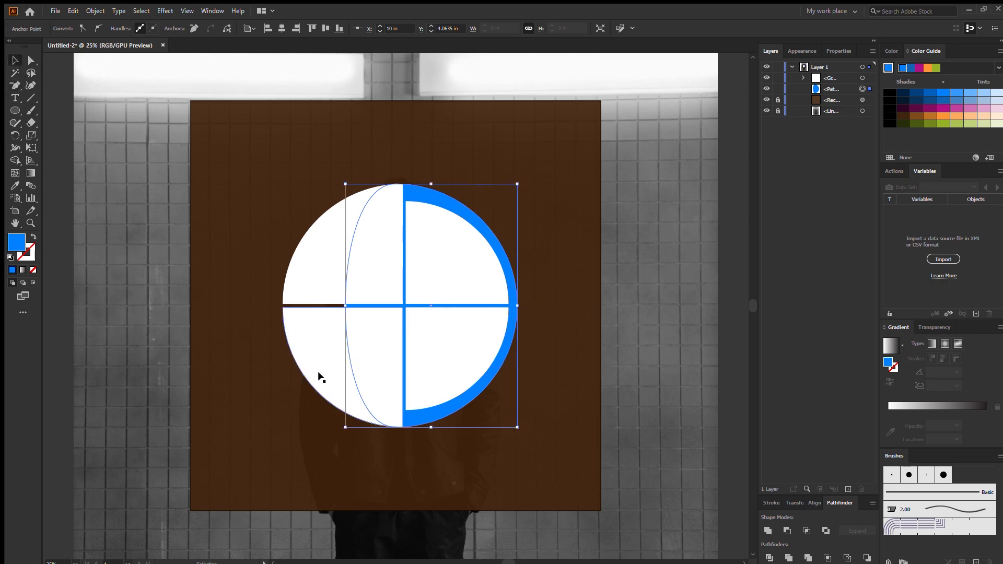
pyautogui.click(778, 78)
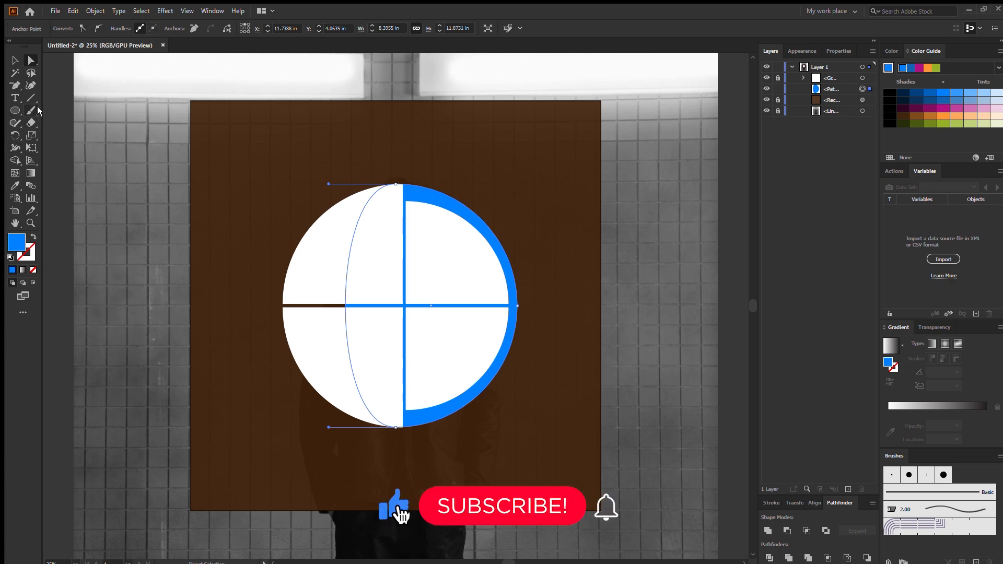
pyautogui.click(14, 110)
pyautogui.press('Delete')
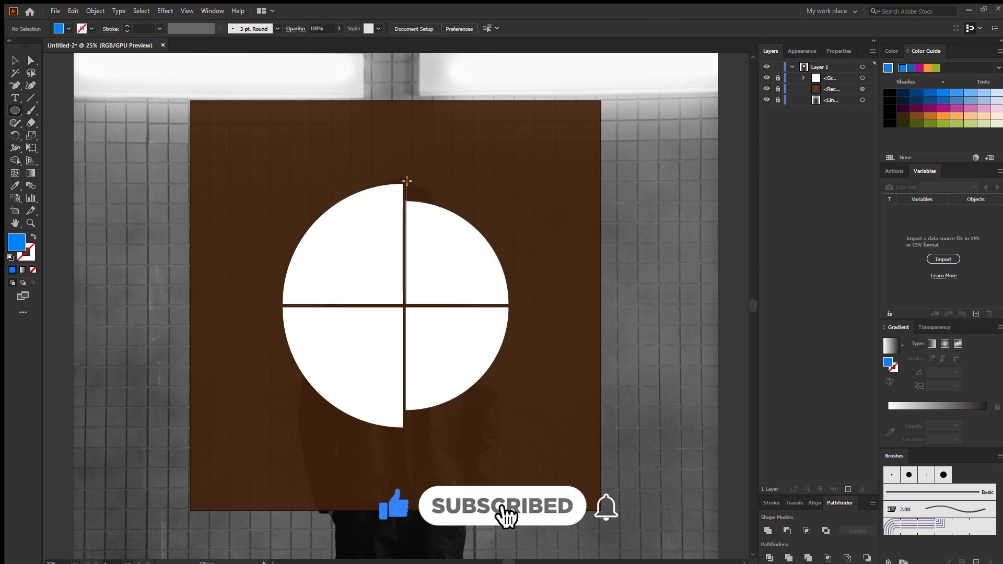
pyautogui.moveTo(407, 181); pyautogui.dragTo(651, 427)
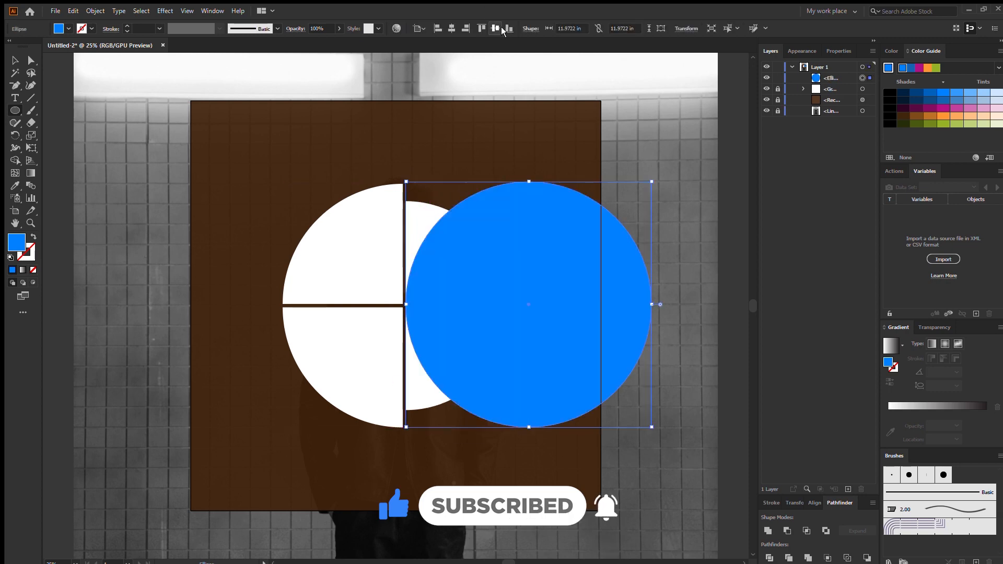
pyautogui.click(500, 29)
pyautogui.click(16, 62)
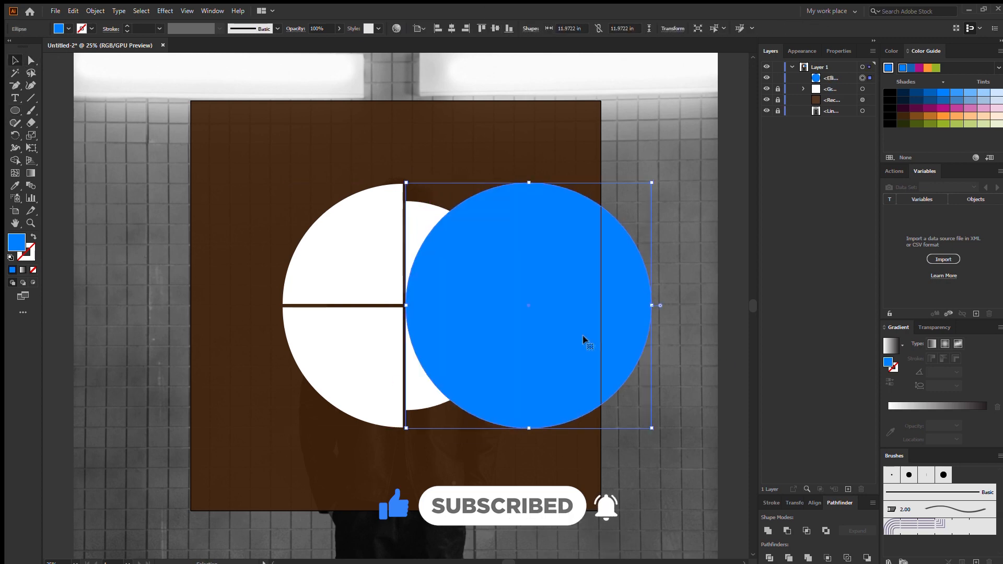
pyautogui.press('Delete')
# Draw a blue rectangle about 6.81 by 11.86 in over the right quarters and fully round its two right corners
pyautogui.press('m')
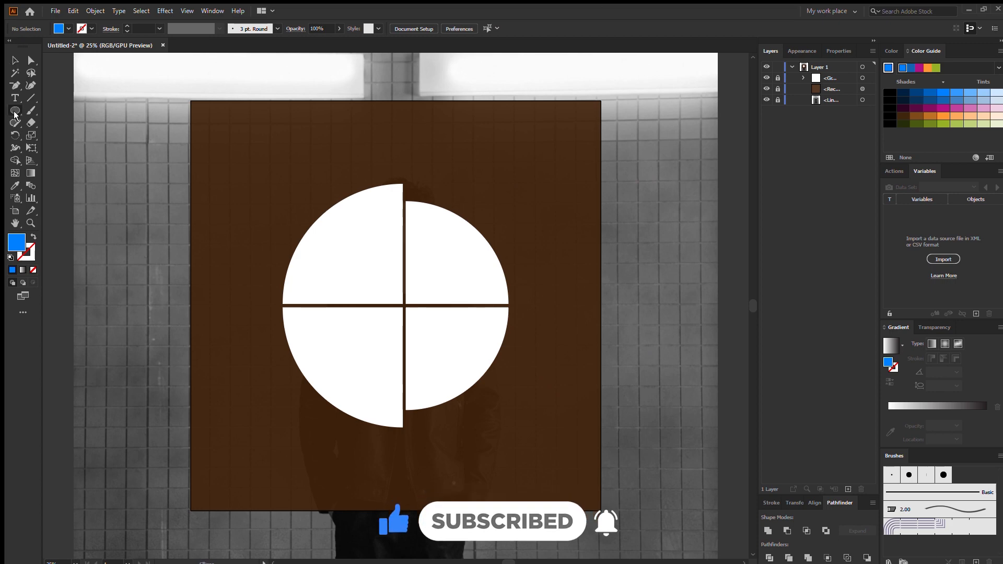
pyautogui.moveTo(406, 183); pyautogui.dragTo(546, 426)
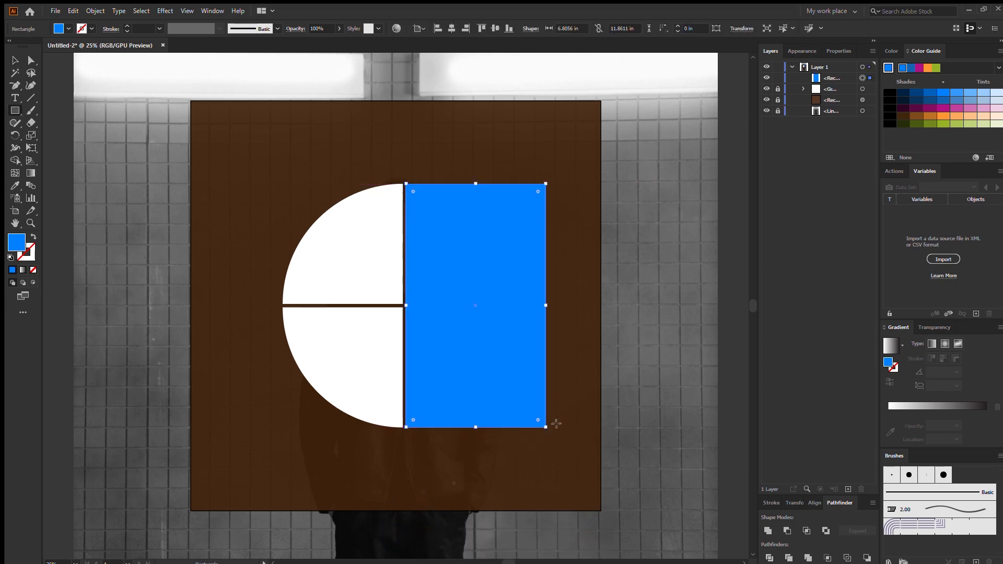
pyautogui.press('a')
pyautogui.click(539, 191)
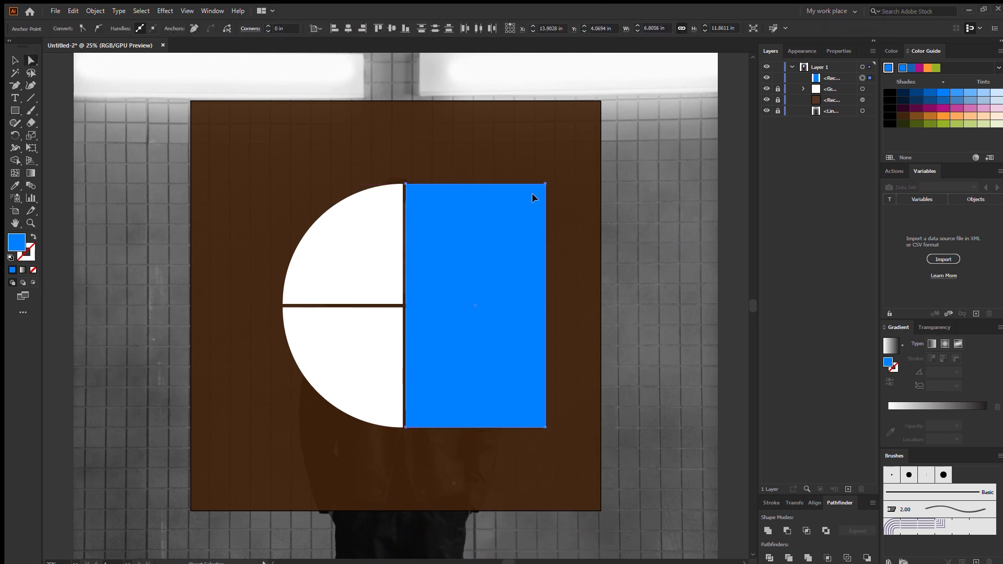
pyautogui.moveTo(532, 193); pyautogui.dragTo(490, 249)
pyautogui.hotkey('ctrl', 'z')
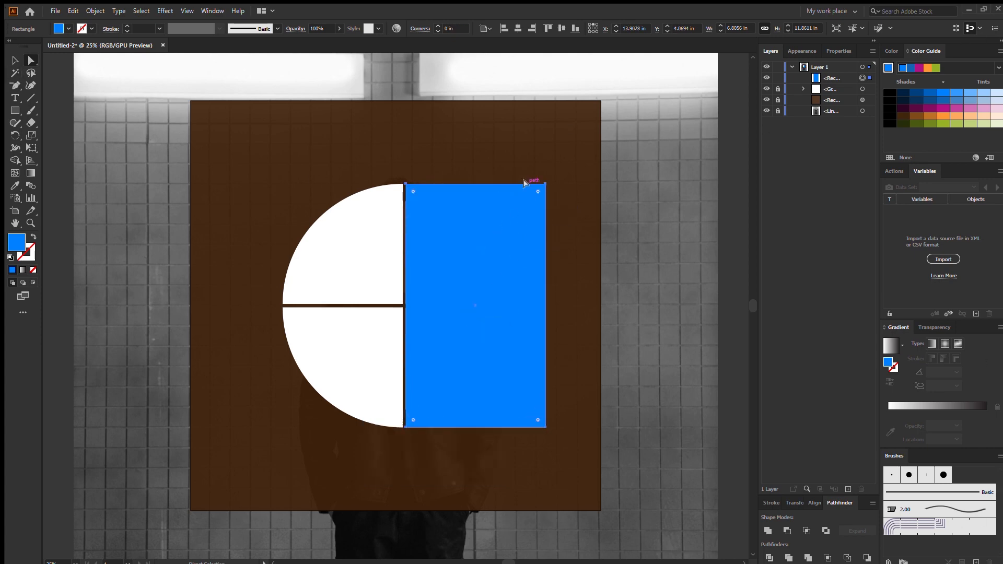
pyautogui.click(538, 190)
pyautogui.moveTo(538, 192); pyautogui.dragTo(366, 308)
pyautogui.press('v')
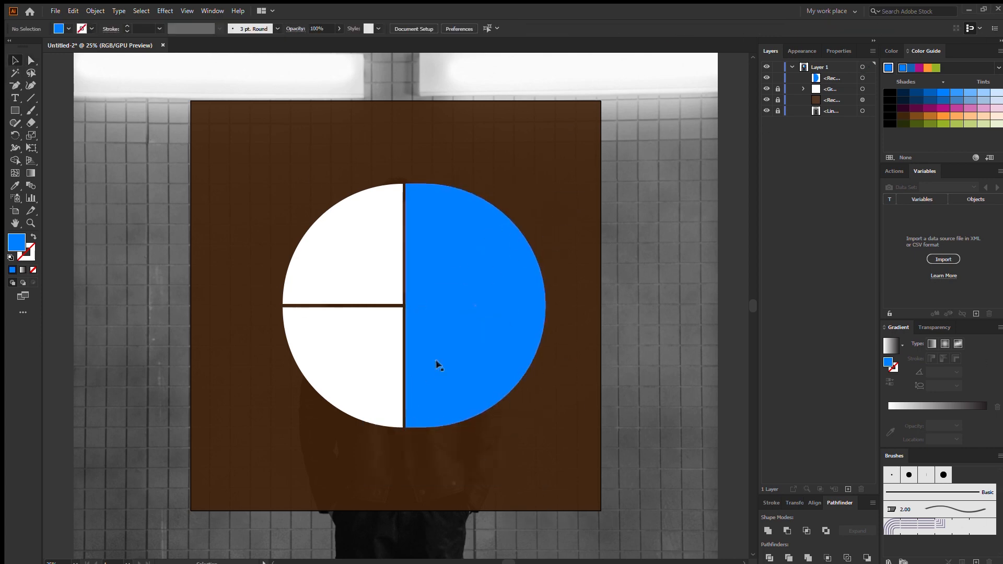
# Send the half-round blue shape behind the white quarter group
pyautogui.hotkey('ctrl', '[')
pyautogui.click(624, 481)
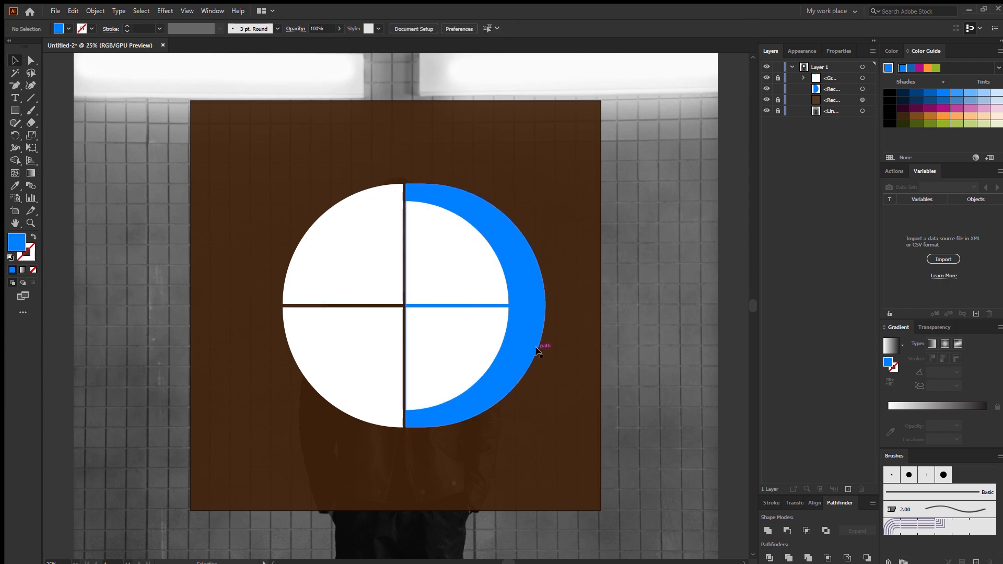
pyautogui.click(539, 347)
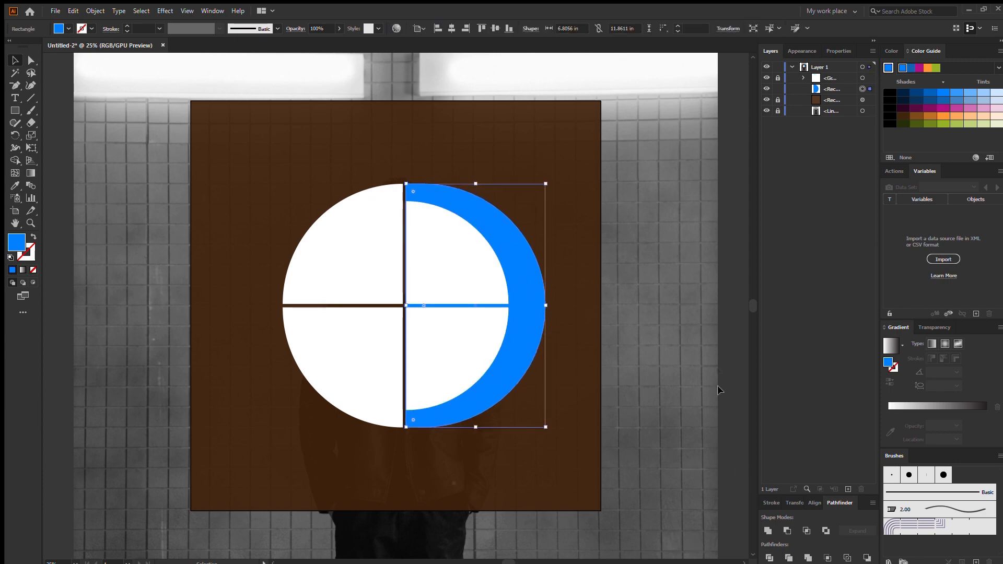
# Unlock and ungroup the four white quarters, and lock the blue shape behind them
pyautogui.click(648, 148)
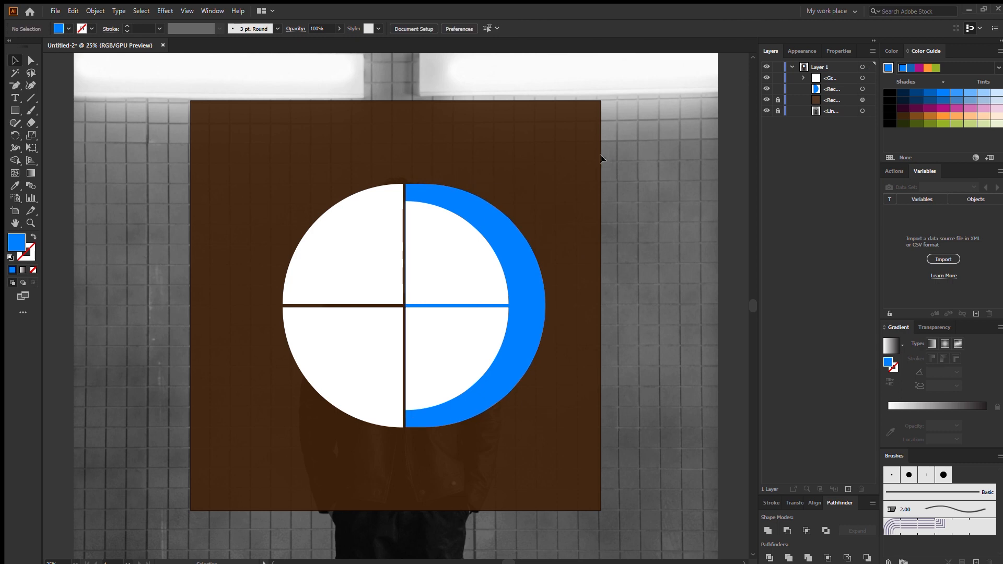
pyautogui.click(424, 352)
pyautogui.hotkey('ctrl', 'shift', 'g')
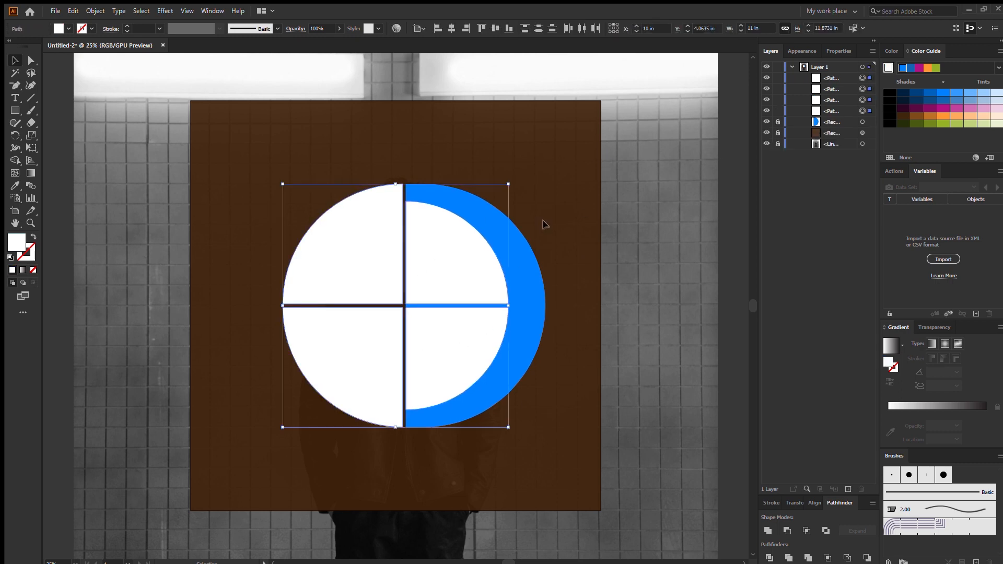
# Enlarge the two right quarters proportionally so the whole white circle is about 11.65 in wide
pyautogui.moveTo(543, 224); pyautogui.dragTo(475, 362)
pyautogui.moveTo(508, 306); pyautogui.dragTo(522, 306)
pyautogui.click(637, 188)
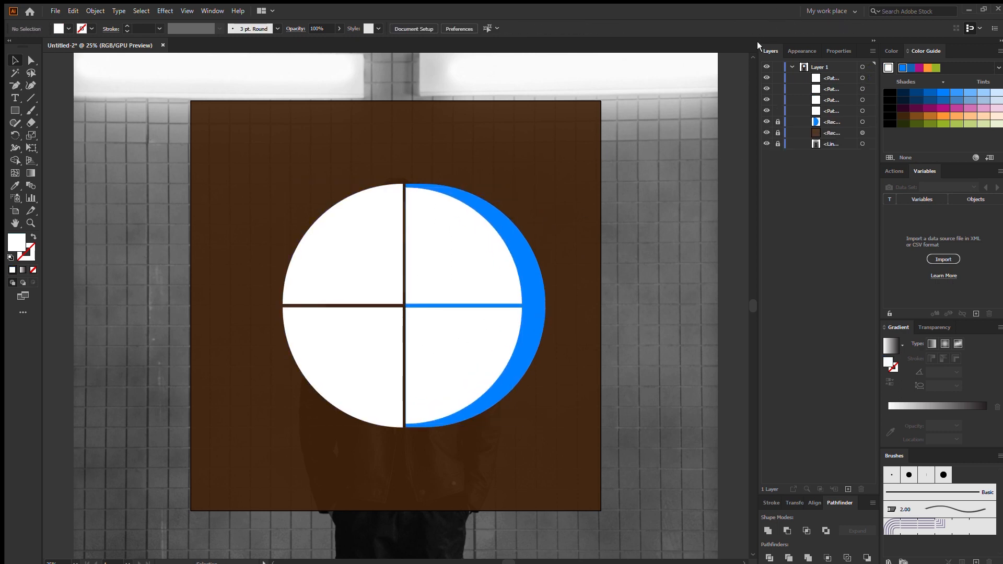
# Align the upper quarters to the upper-left quarter's bottom edge and the lower quarters to the lower-left quarter's top edge
pyautogui.moveTo(567, 162); pyautogui.dragTo(360, 251)
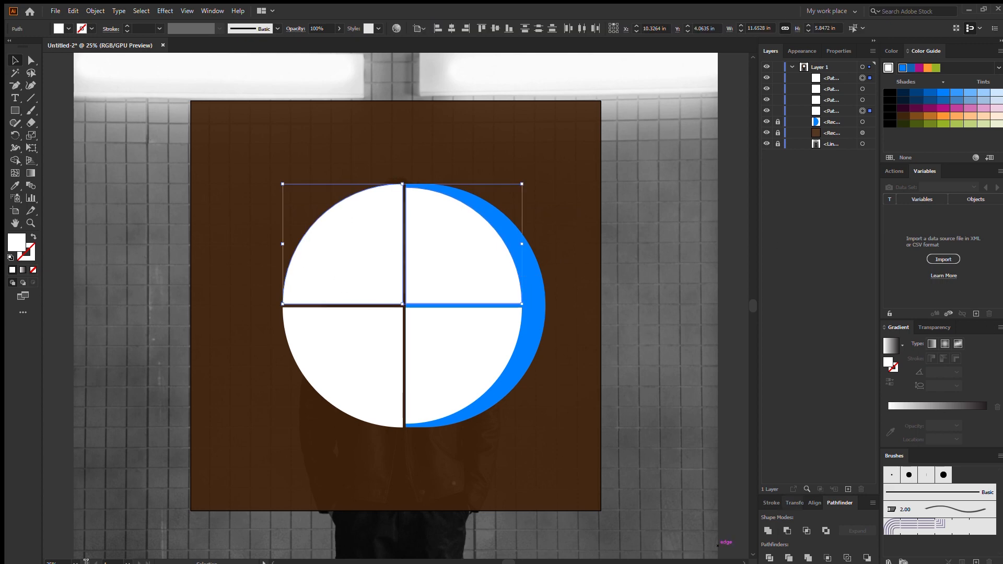
pyautogui.click(346, 256)
pyautogui.click(509, 29)
pyautogui.moveTo(205, 403); pyautogui.dragTo(568, 365)
pyautogui.click(365, 355)
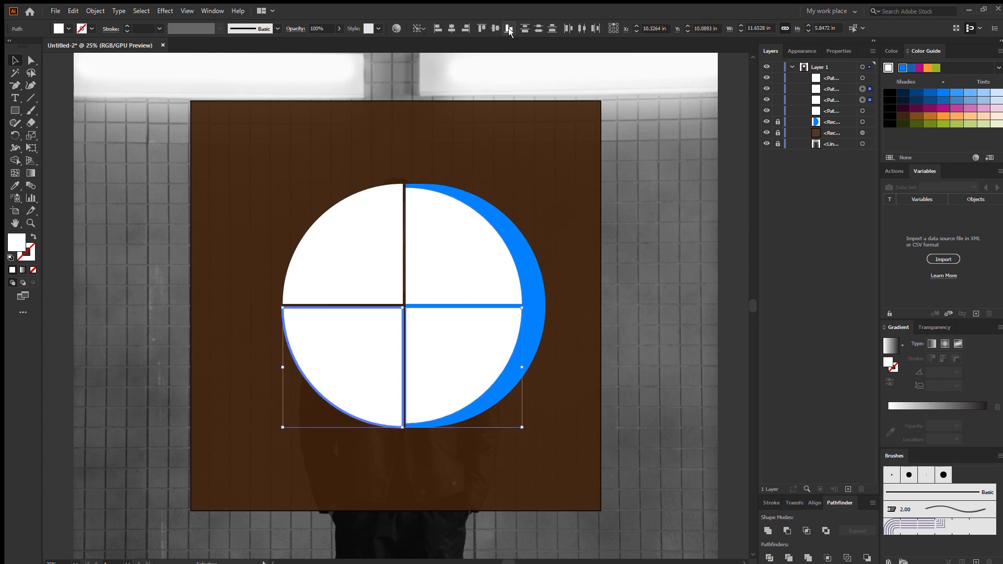
pyautogui.click(482, 29)
pyautogui.moveTo(580, 291); pyautogui.dragTo(164, 271)
pyautogui.click(355, 245)
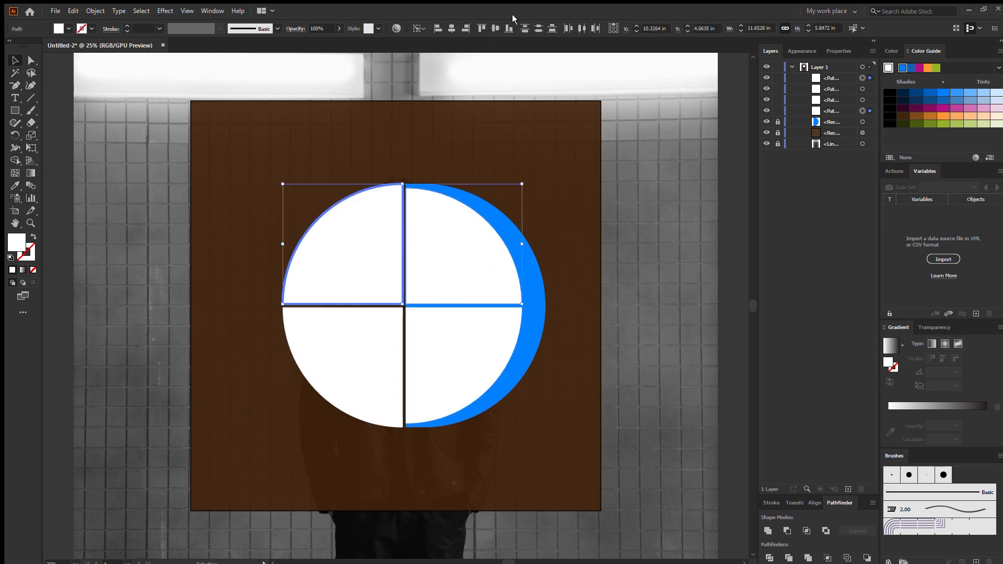
pyautogui.click(585, 159)
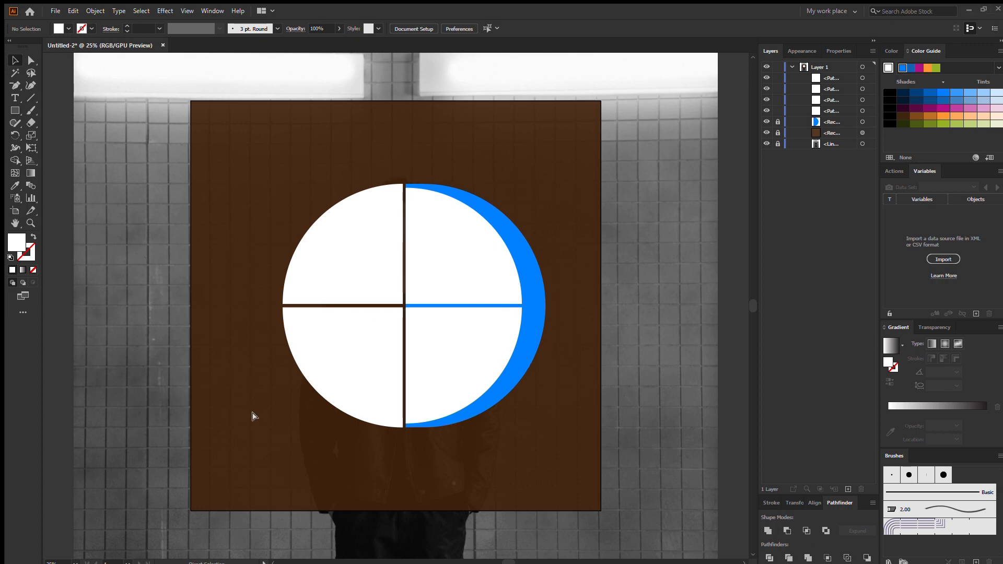
# Undo the resizing and alignment of the quarters and delete the half-round blue shape
pyautogui.hotkey('ctrl', 'z')
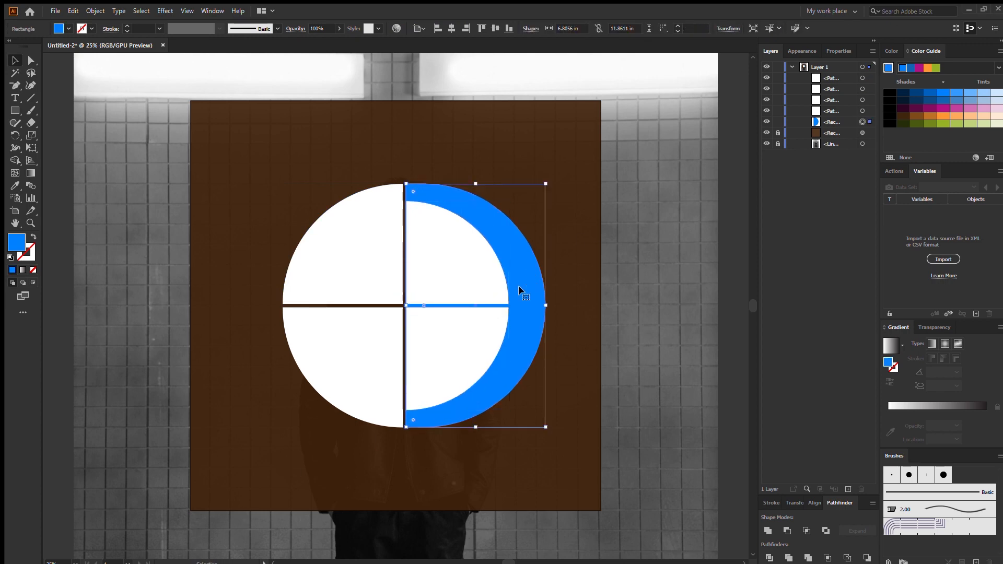
pyautogui.press('Delete')
# Nudge the two right quarters slightly right, and top-align the two lower quarters slightly farther down to widen both gaps
pyautogui.moveTo(521, 195); pyautogui.dragTo(437, 368)
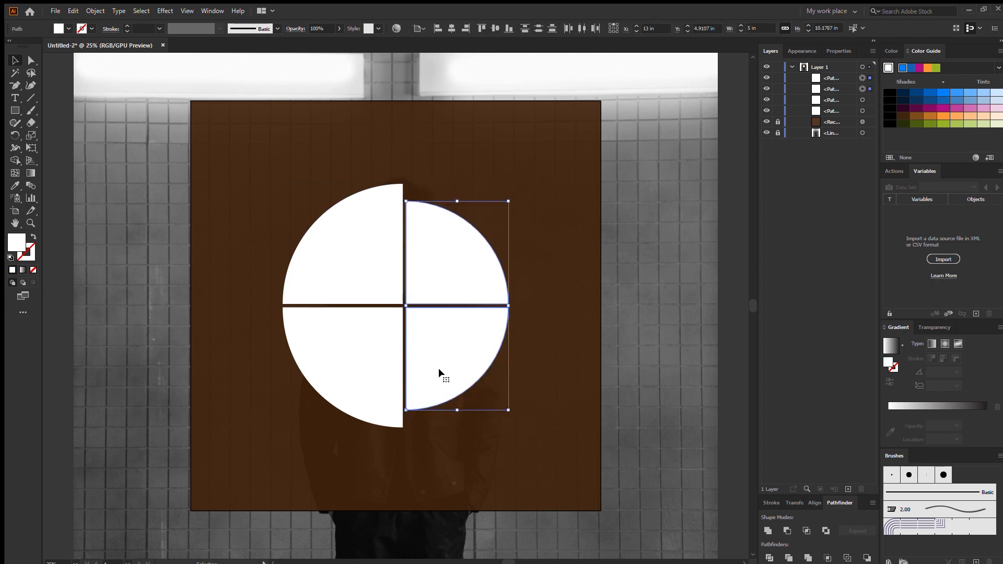
pyautogui.press('Right')
pyautogui.moveTo(514, 336); pyautogui.dragTo(259, 432)
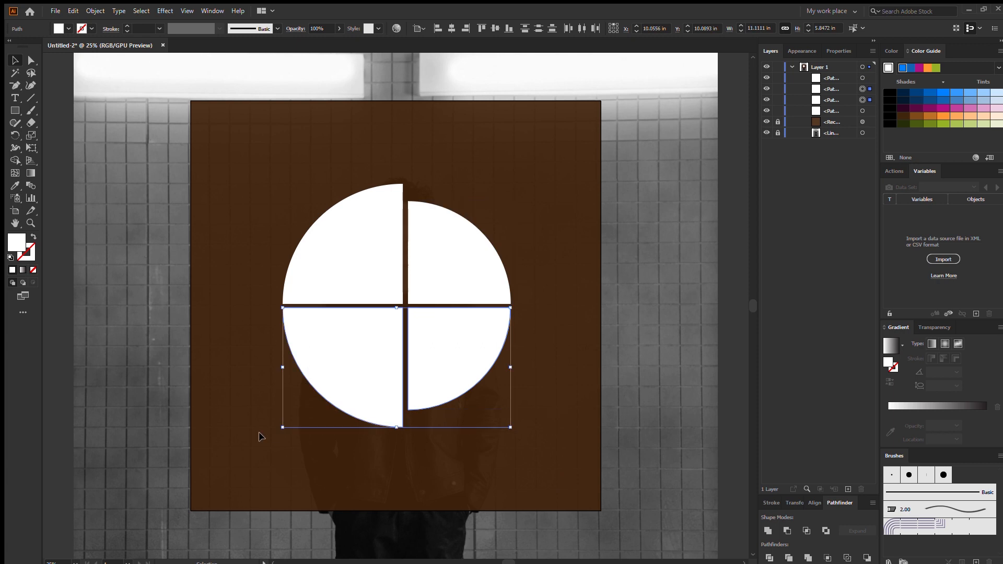
pyautogui.click(338, 366)
pyautogui.click(481, 28)
# Align the two upper quarters to the upper-left quarter's bottom edge
pyautogui.moveTo(491, 162); pyautogui.dragTo(202, 216)
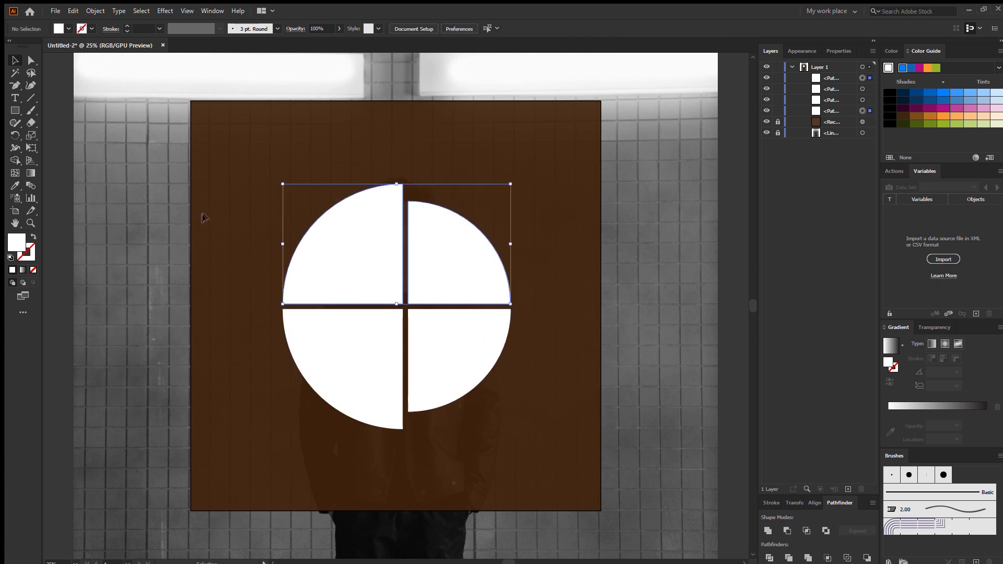
pyautogui.click(340, 240)
pyautogui.click(508, 28)
pyautogui.click(262, 113)
pyautogui.click(16, 111)
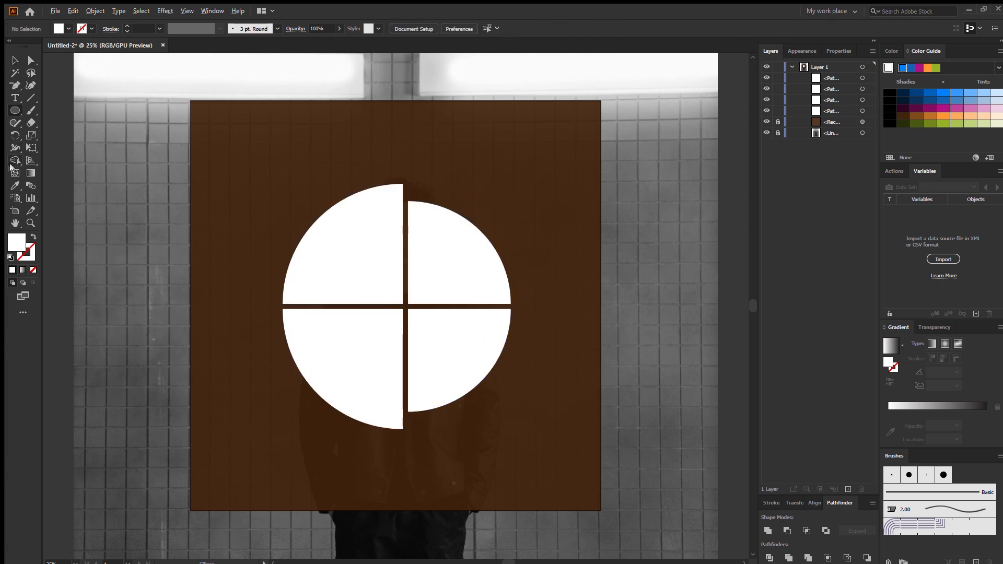
pyautogui.moveTo(403, 309); pyautogui.dragTo(453, 212)
pyautogui.scroll(-5, 655, 527)
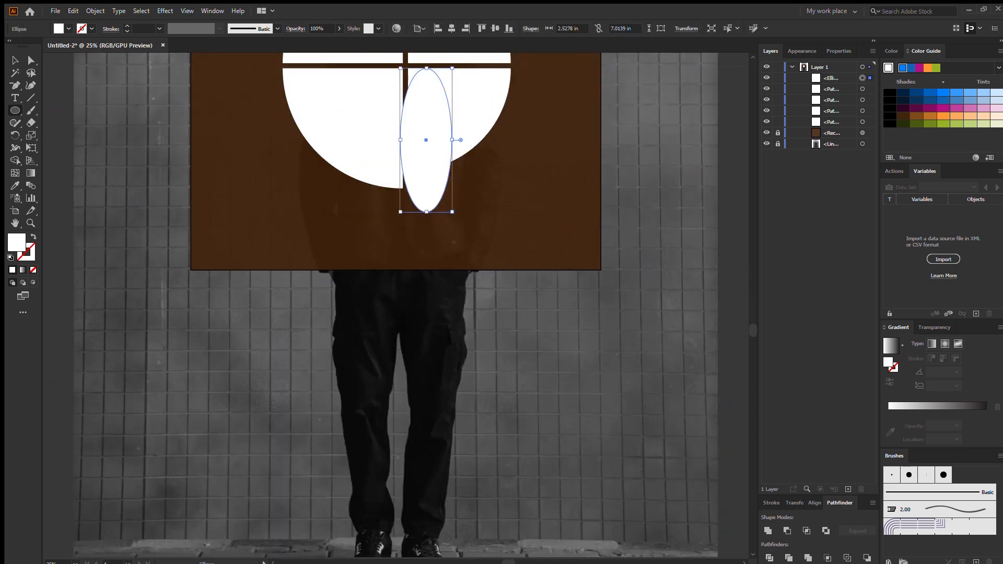
pyautogui.press('Delete')
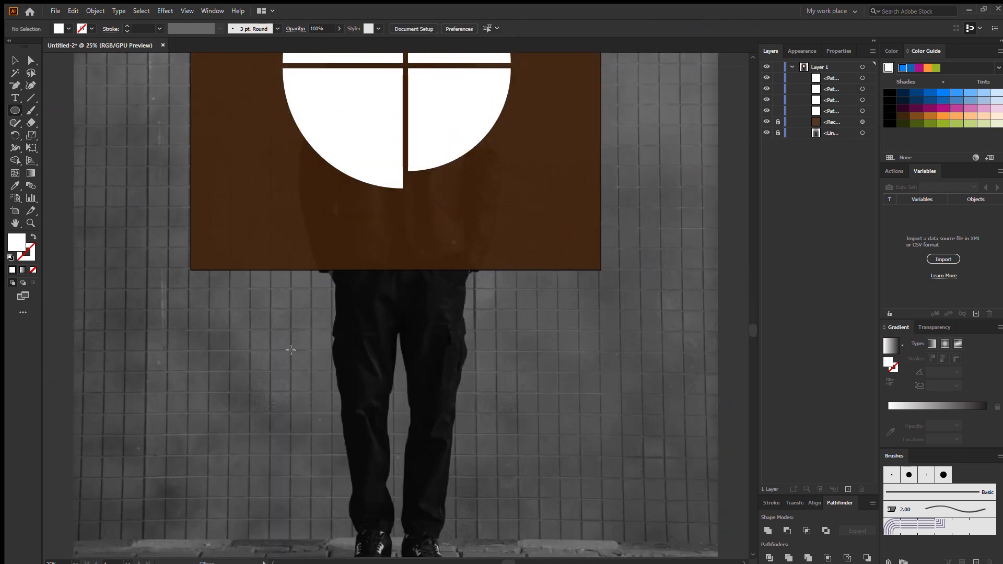
pyautogui.press('v')
pyautogui.scroll(3, 603, 277)
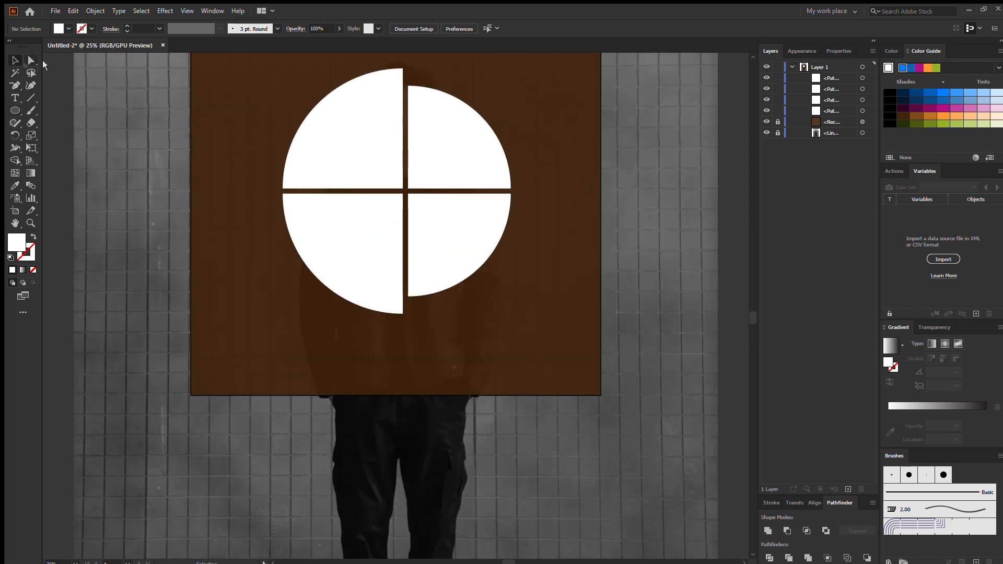
# Nudge the two right quarters slightly left to narrow the vertical gap
pyautogui.moveTo(444, 68); pyautogui.dragTo(729, 470)
pyautogui.press('Left')
pyautogui.press('Left')
pyautogui.press('Left')
pyautogui.press('Left')
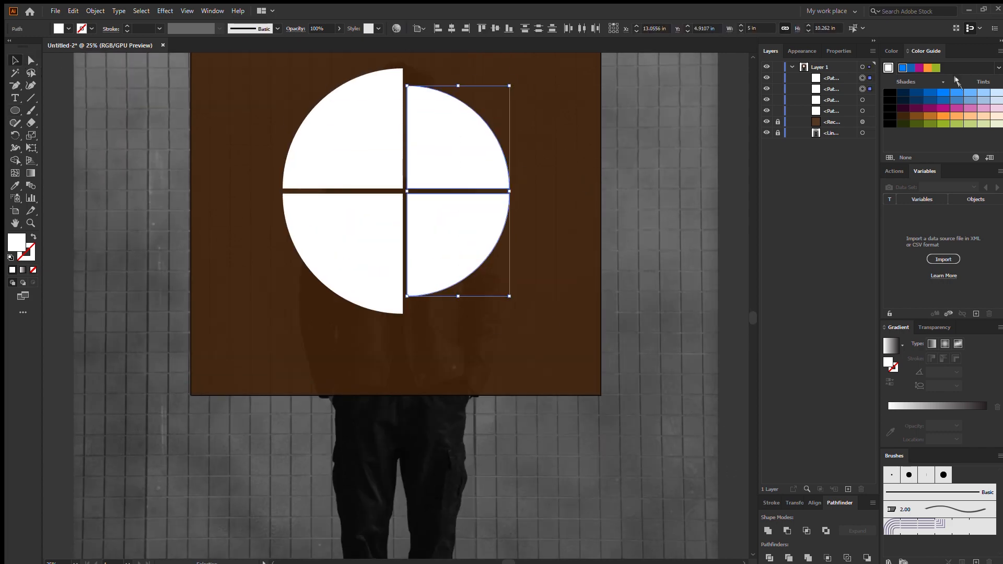
# Combine all four white quarters into one compound path
pyautogui.hotkey('ctrl', 'shift', 'a')
pyautogui.hotkey('ctrl', 'a')
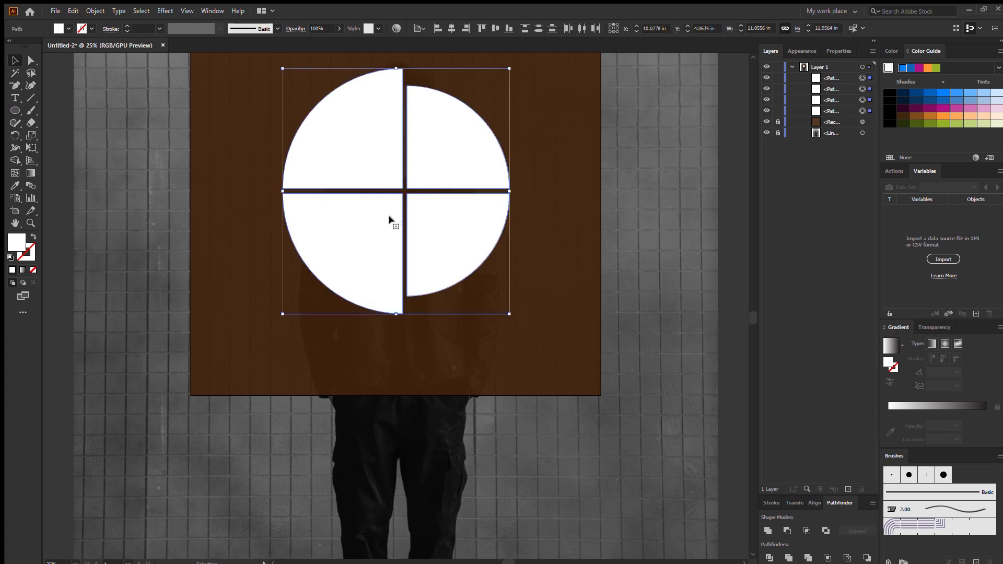
pyautogui.hotkey('ctrl', '8')
pyautogui.hotkey('ctrl', 'shift', 'a')
pyautogui.scroll(2, 343, 291)
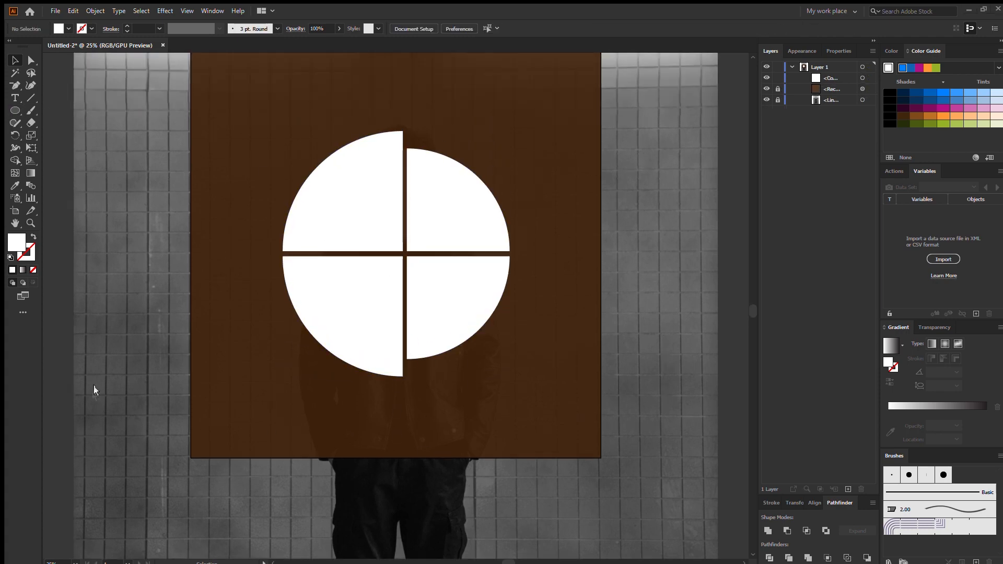
# Draw a white circle about 11.92 in across over the quarters and center both it and the quarters on the artboard
pyautogui.press('l')
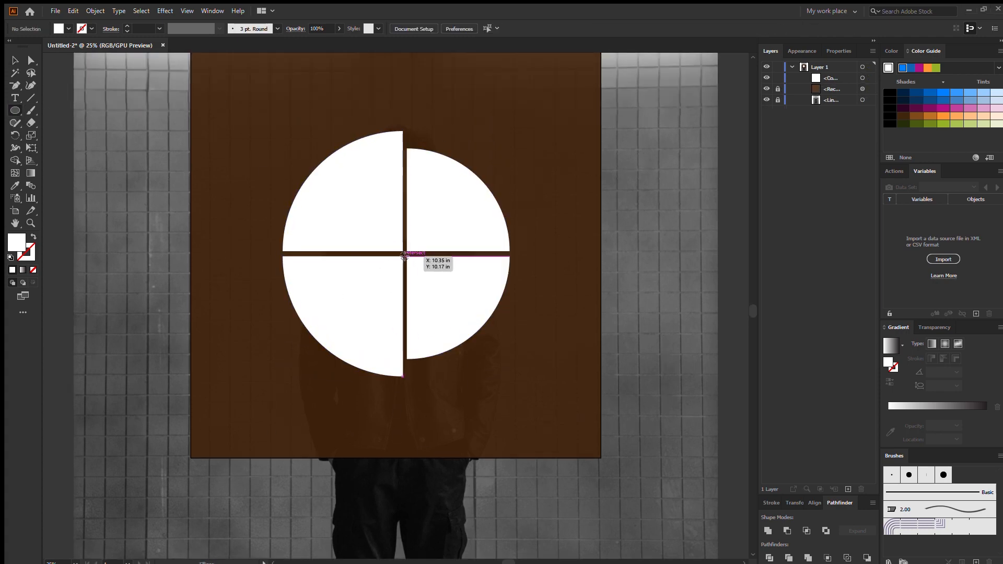
pyautogui.moveTo(402, 251)
pyautogui.mouseDown()
pyautogui.moveTo(465, 316)
pyautogui.moveTo(486, 374)
pyautogui.mouseUp()
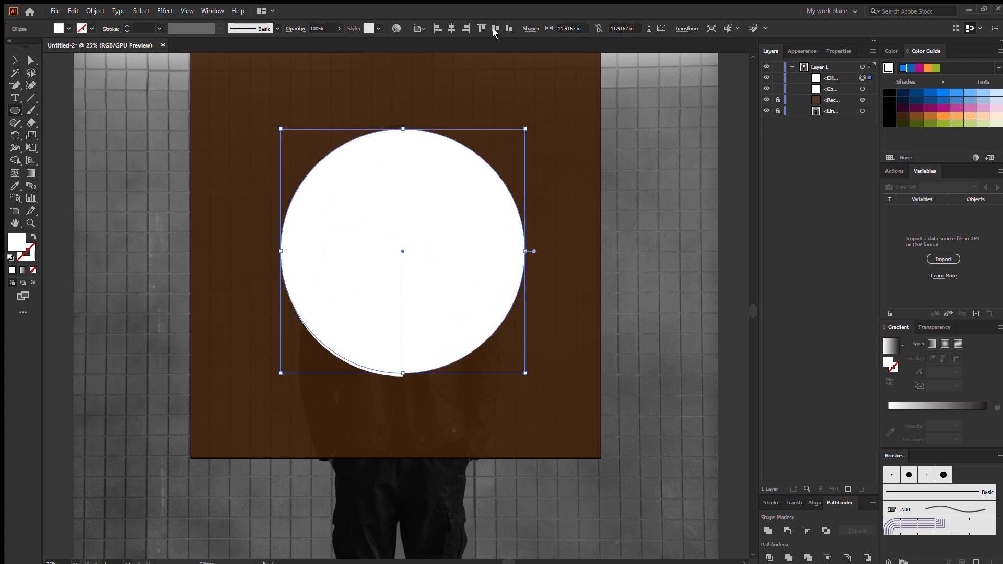
pyautogui.click(494, 35)
pyautogui.click(495, 34)
pyautogui.click(869, 89)
pyautogui.click(452, 29)
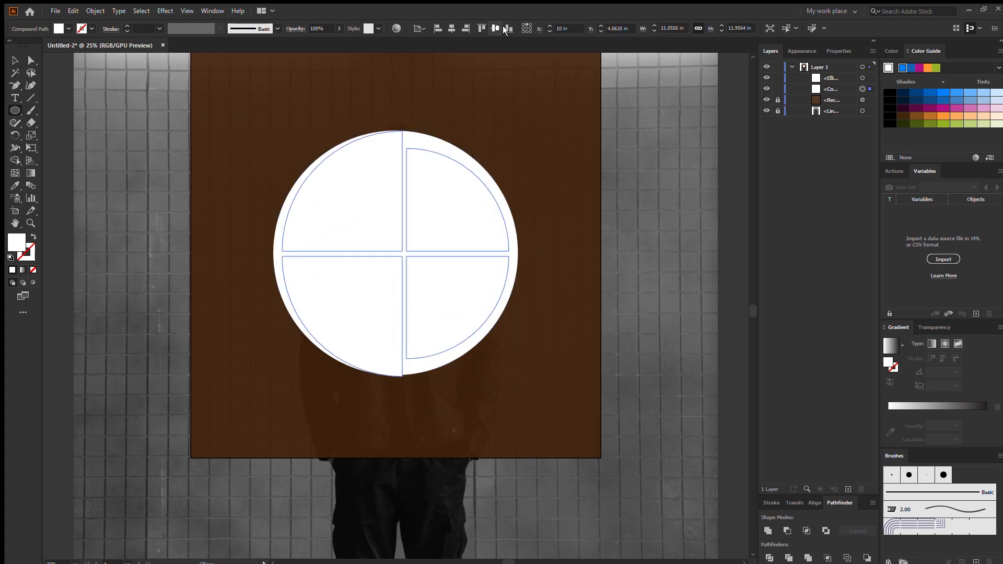
pyautogui.click(496, 29)
# Lock the quarters' compound path and delete the circle's left anchor point to leave only its right half
pyautogui.click(32, 60)
pyautogui.click(778, 89)
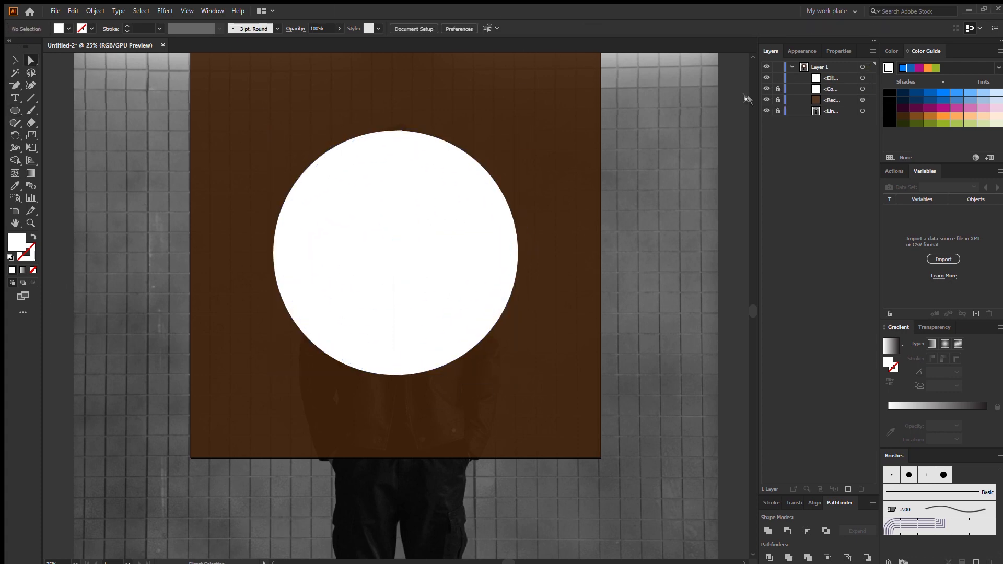
pyautogui.moveTo(250, 192); pyautogui.dragTo(309, 339)
pyautogui.press('Delete')
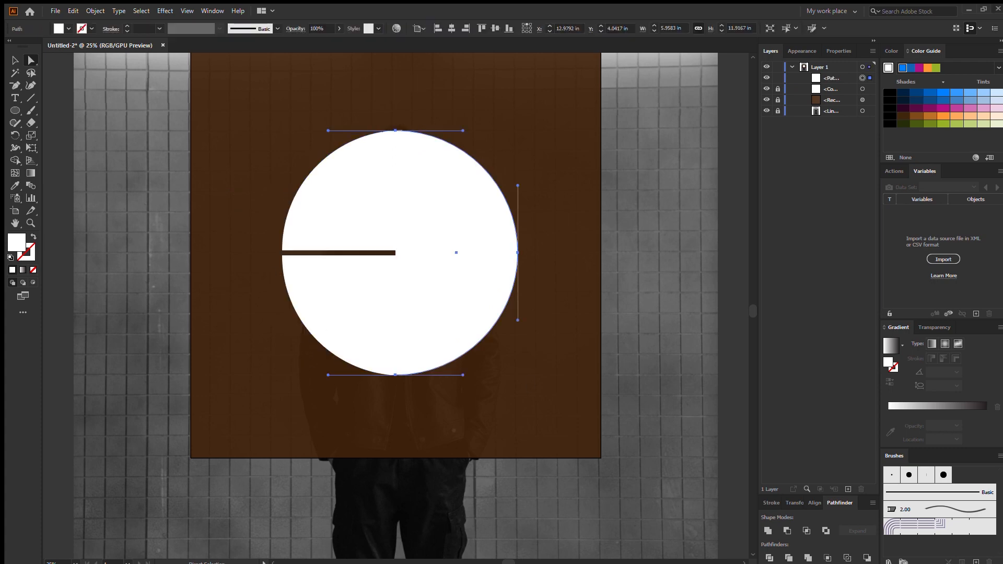
# Fill the half circle with dark blue and send it behind the white quarters
pyautogui.click(916, 92)
pyautogui.press('v')
pyautogui.hotkey('ctrl', '[')
pyautogui.click(586, 472)
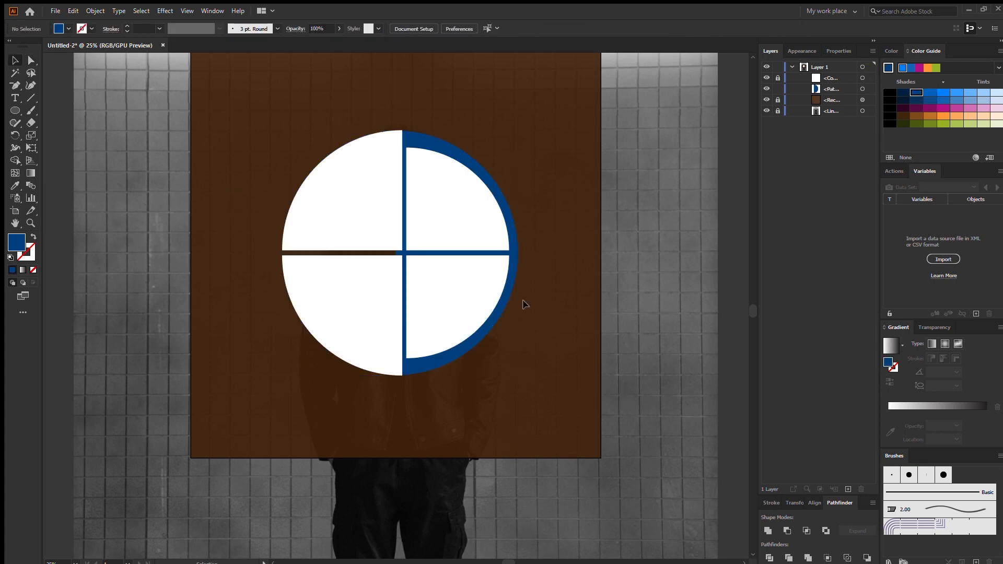
# Nudge the blue half circle right until its straight edge lines up with the right quarters' inner edges
pyautogui.click(474, 218)
pyautogui.press('Right')
pyautogui.press('Right')
pyautogui.press('Right')
pyautogui.press('Right')
pyautogui.press('Right')
pyautogui.press('Right')
pyautogui.press('Right')
pyautogui.press('Right')
pyautogui.press('Right')
pyautogui.press('Right')
pyautogui.press('Right')
pyautogui.press('Right')
pyautogui.press('Right')
pyautogui.press('Right')
pyautogui.press('Right')
pyautogui.press('Right')
pyautogui.press('Right')
pyautogui.press('Right')
pyautogui.press('Right')
pyautogui.press('Right')
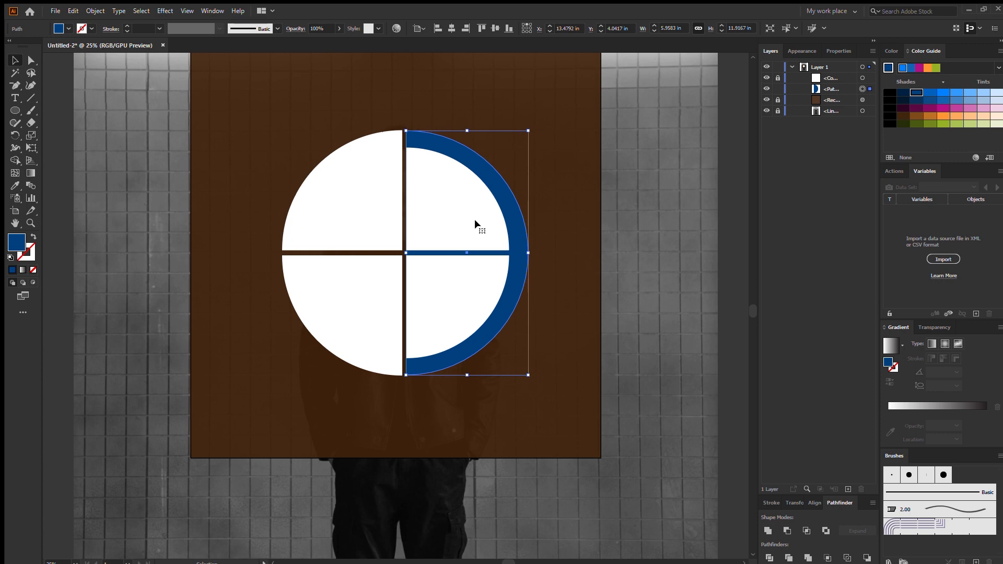
pyautogui.hotkey('ctrl', '=')
pyautogui.hotkey('ctrl', '=')
pyautogui.hotkey('ctrl', '=')
pyautogui.hotkey('ctrl', '=')
pyautogui.hotkey('ctrl', '=')
pyautogui.hotkey('ctrl', '=')
pyautogui.moveTo(216, 285); pyautogui.dragTo(578, 348)
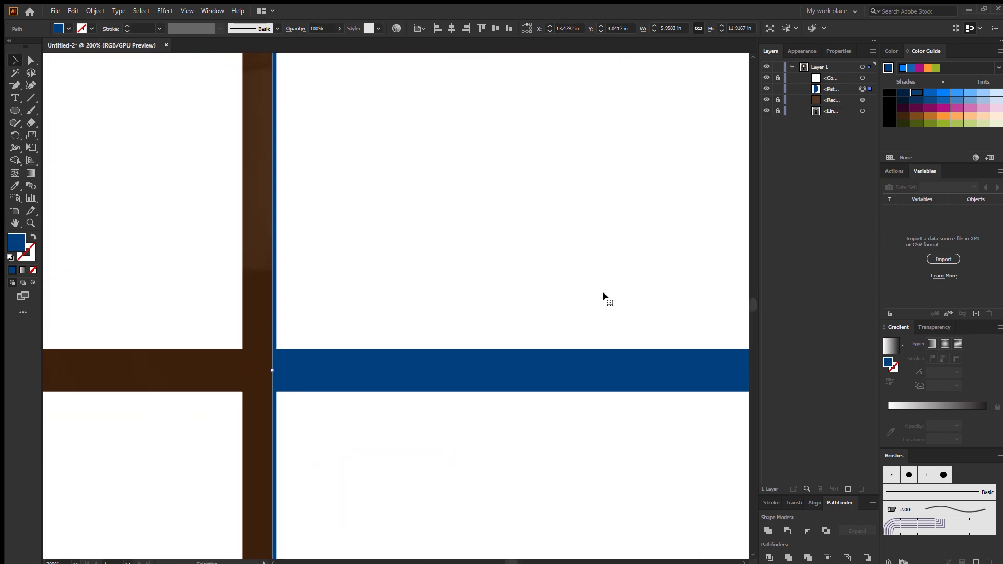
pyautogui.press('Right')
pyautogui.press('Right')
pyautogui.hotkey('ctrl', '0')
# Place the color photo jpeg.jpg about 14.86 in wide, center it horizontally on the artboard, and send it behind the white quarters
pyautogui.click(56, 11)
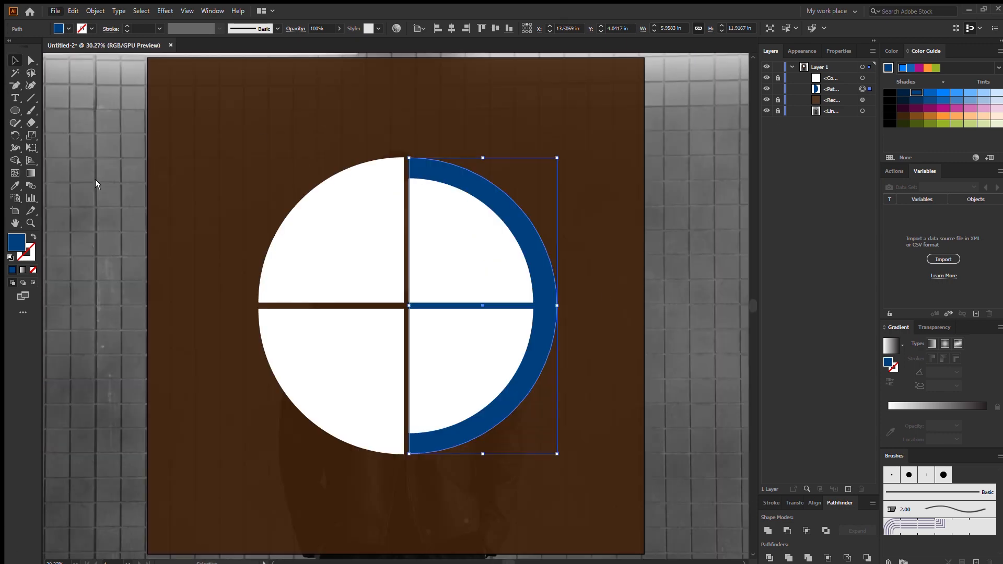
pyautogui.click(96, 167)
pyautogui.moveTo(195, 82); pyautogui.dragTo(564, 509)
pyautogui.click(438, 33)
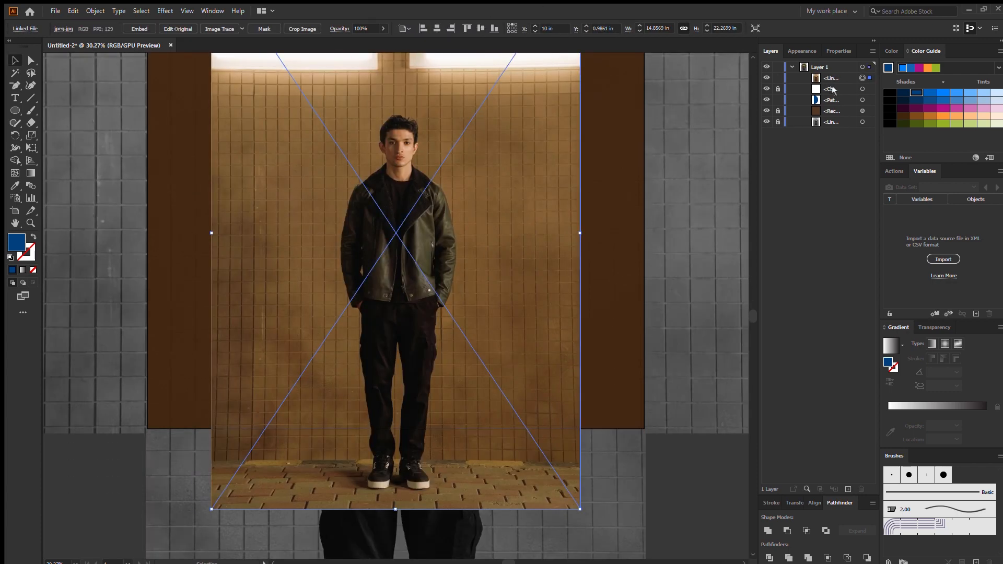
pyautogui.hotkey('ctrl', '[')
pyautogui.hotkey('ctrl', 'shift', 'a')
# Unlock the white quarters, group them with the blue half circle, and center the group horizontally on the artboard
pyautogui.click(871, 99)
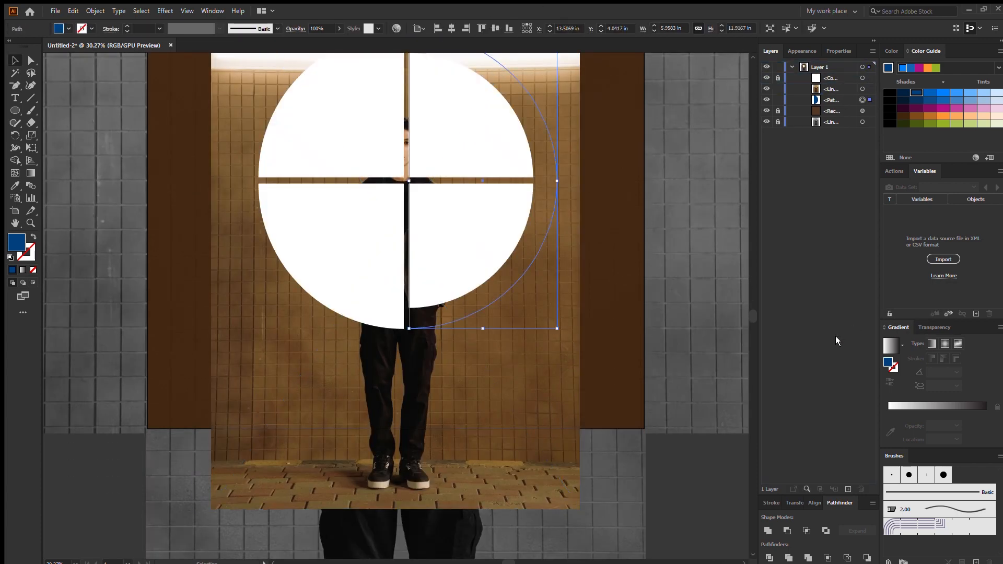
pyautogui.keyDown('shift'); pyautogui.click(359, 96); pyautogui.keyUp('shift')
pyautogui.hotkey('ctrl', 'shift', 'a')
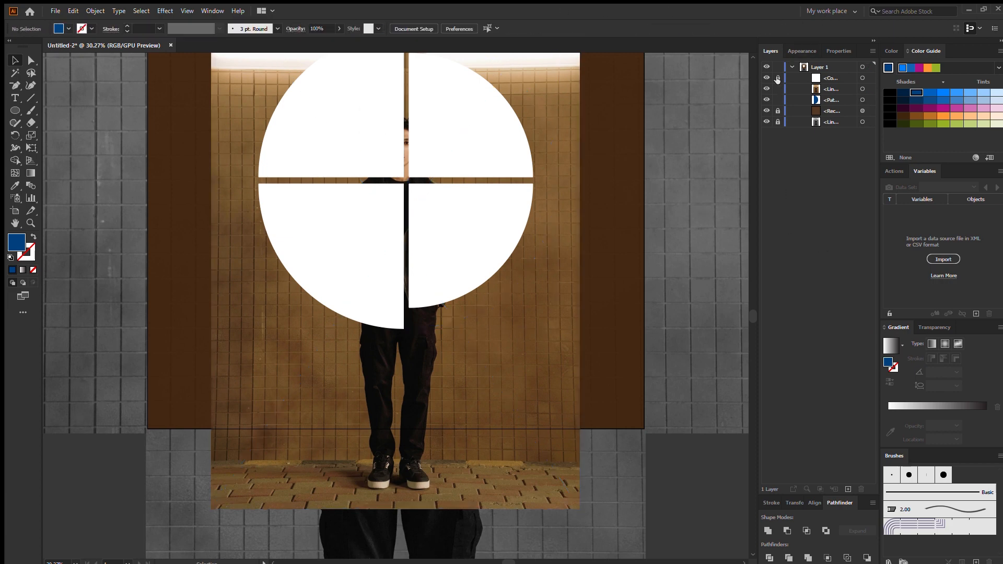
pyautogui.click(778, 78)
pyautogui.click(518, 171)
pyautogui.keyDown('shift'); pyautogui.click(870, 99); pyautogui.keyUp('shift')
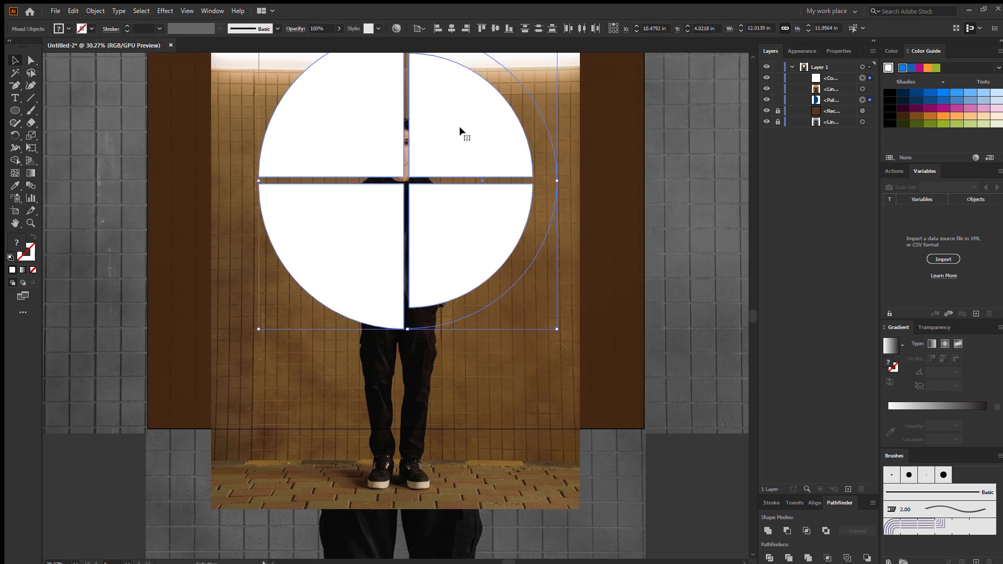
pyautogui.hotkey('ctrl', 'g')
pyautogui.click(452, 28)
pyautogui.click(600, 221)
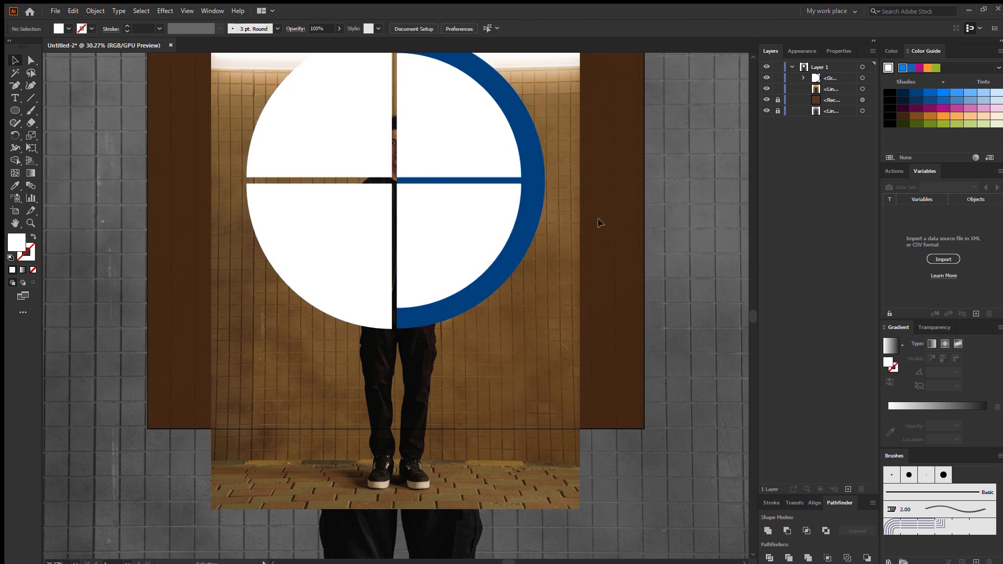
# Center the color photo vertically on the artboard and ungroup the quarters from the blue half circle
pyautogui.click(564, 214)
pyautogui.click(481, 28)
pyautogui.click(469, 259)
pyautogui.hotkey('ctrl', 'shift', 'g')
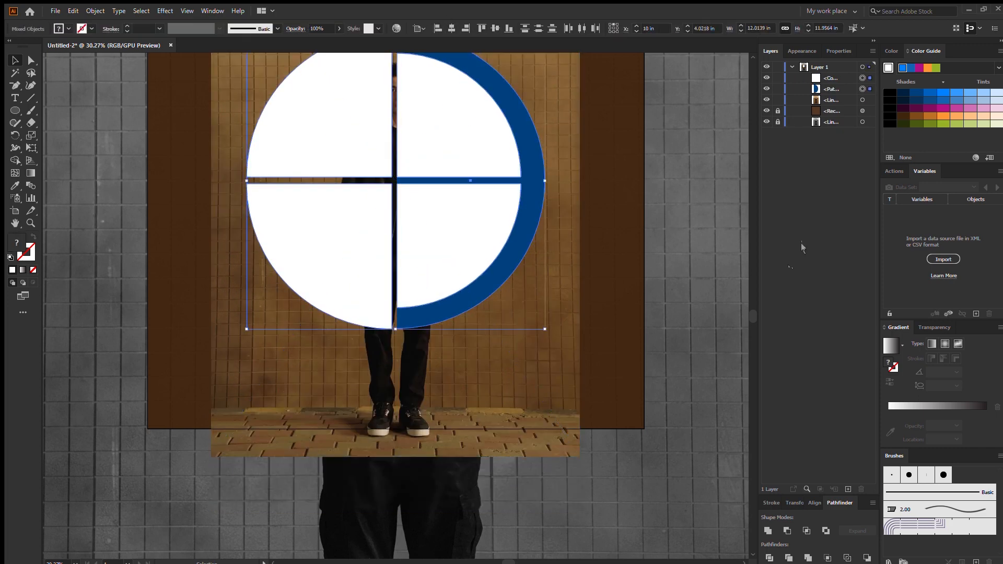
# Move the color photo in the stacking order between the white quarters and the blue half circle
pyautogui.click(854, 100)
pyautogui.moveTo(836, 103); pyautogui.dragTo(834, 84)
pyautogui.click(669, 88)
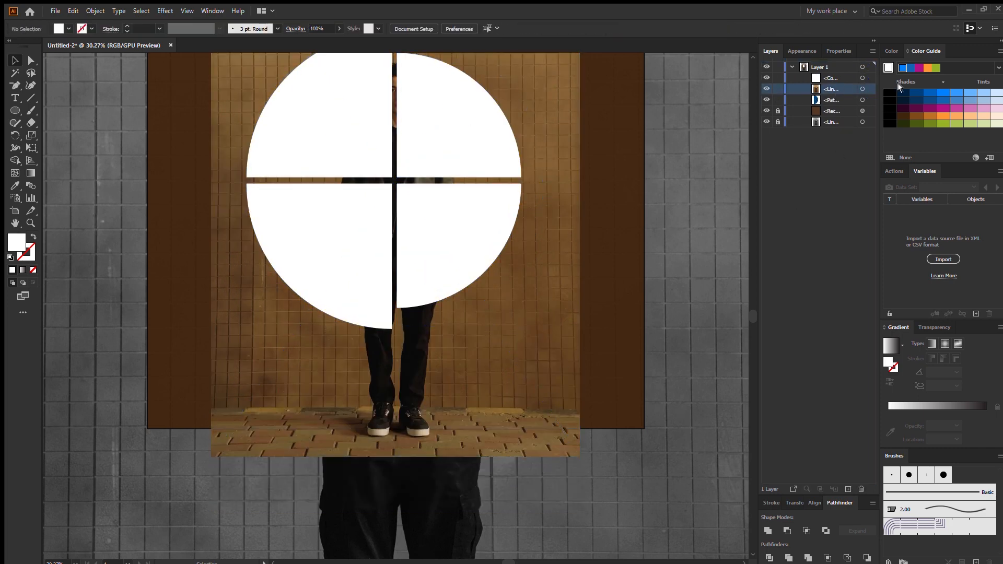
# Lock the blue half circle and clip the color photo with the four quarters as a clipping mask
pyautogui.click(863, 99)
pyautogui.click(778, 99)
pyautogui.moveTo(615, 430); pyautogui.dragTo(362, 201)
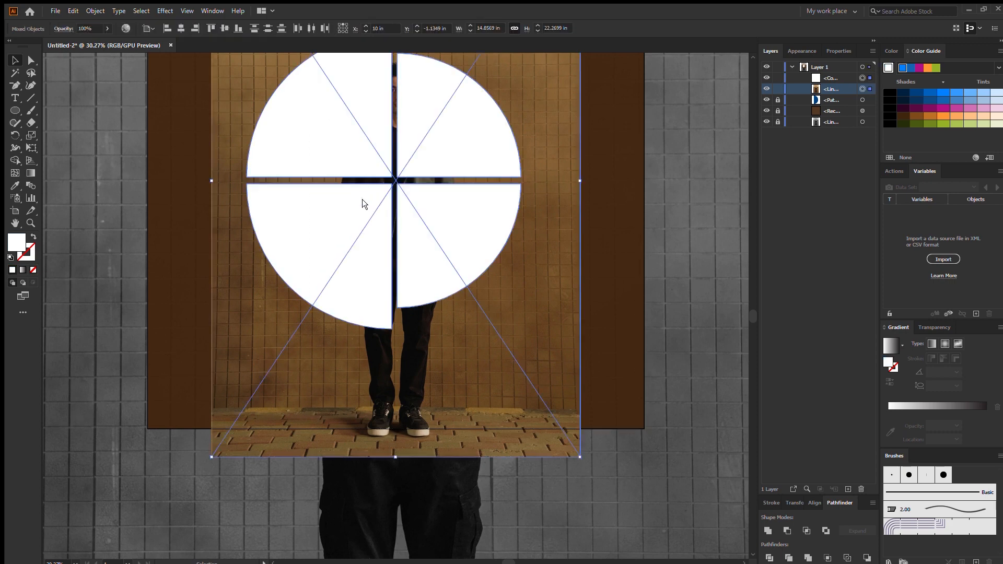
pyautogui.hotkey('ctrl', '7')
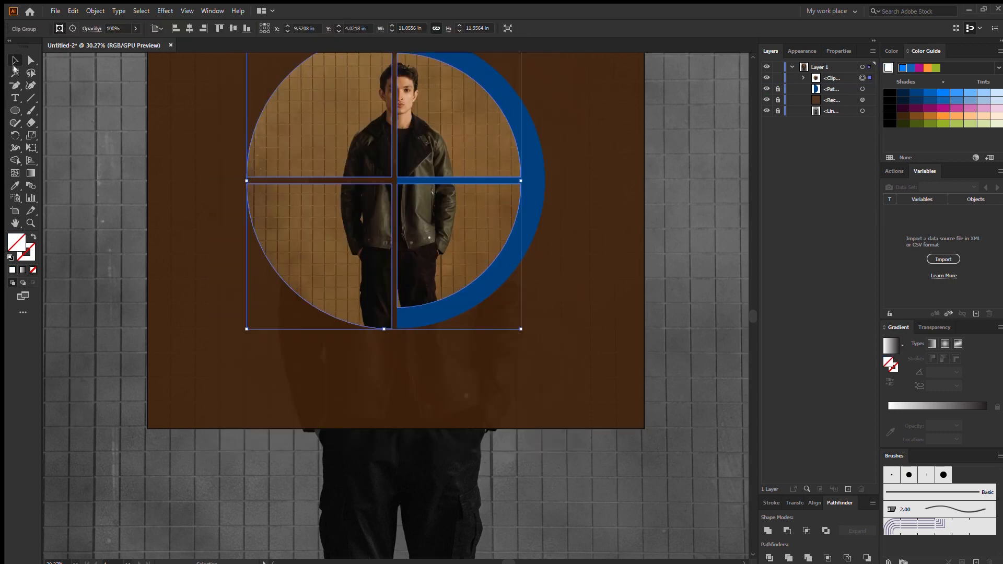
# Give the quarter-shaped clipping path no fill and a 2 pt stroke in light yellow FFEC7C
pyautogui.click(771, 503)
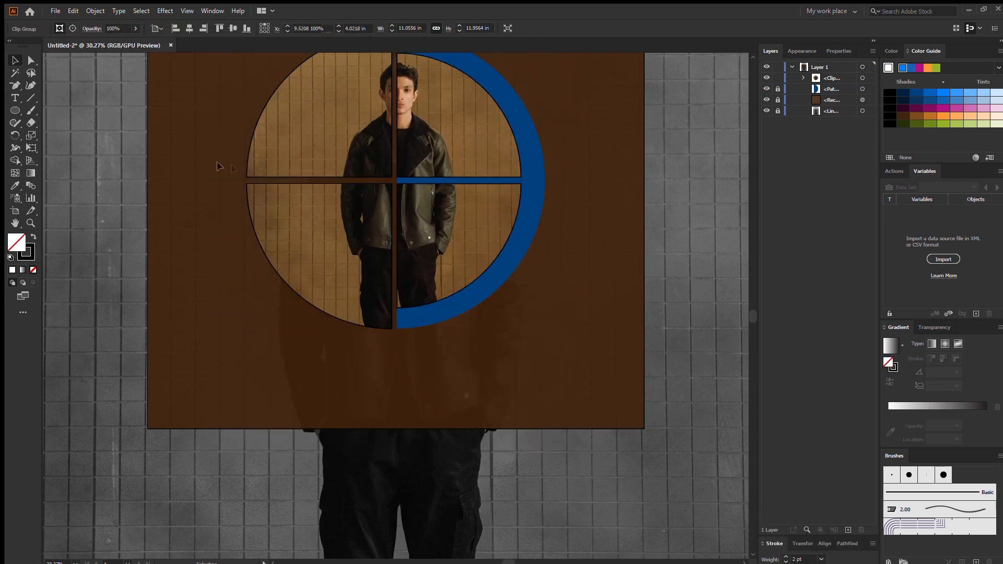
pyautogui.click(803, 78)
pyautogui.click(863, 89)
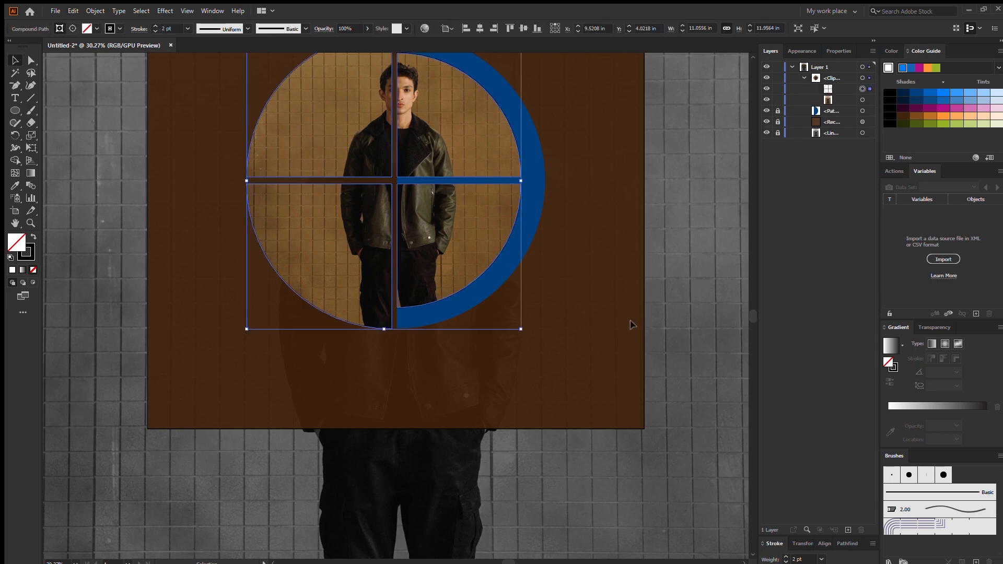
pyautogui.click(893, 54)
pyautogui.click(900, 131)
pyautogui.click(23, 270)
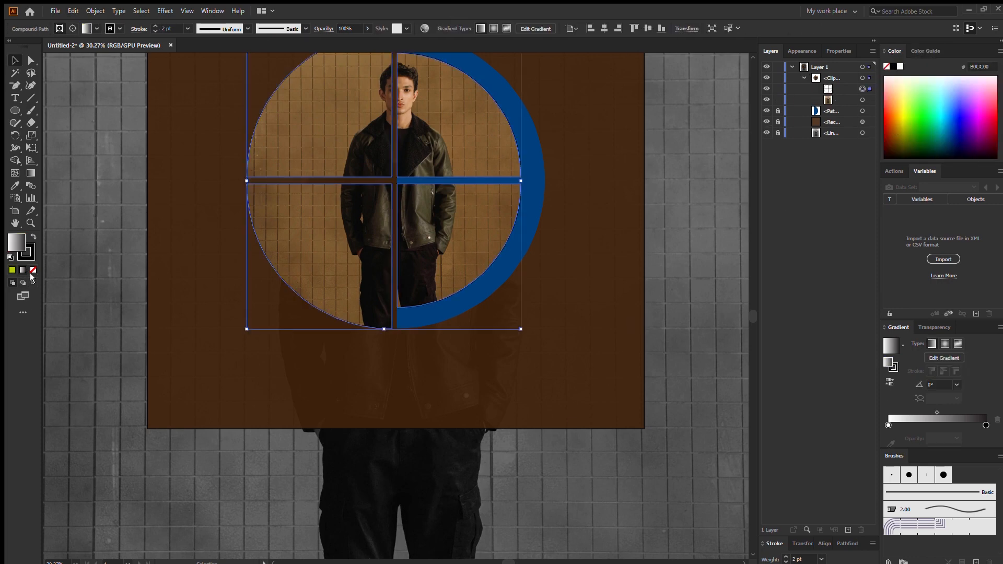
pyautogui.click(33, 270)
pyautogui.click(32, 256)
pyautogui.click(899, 98)
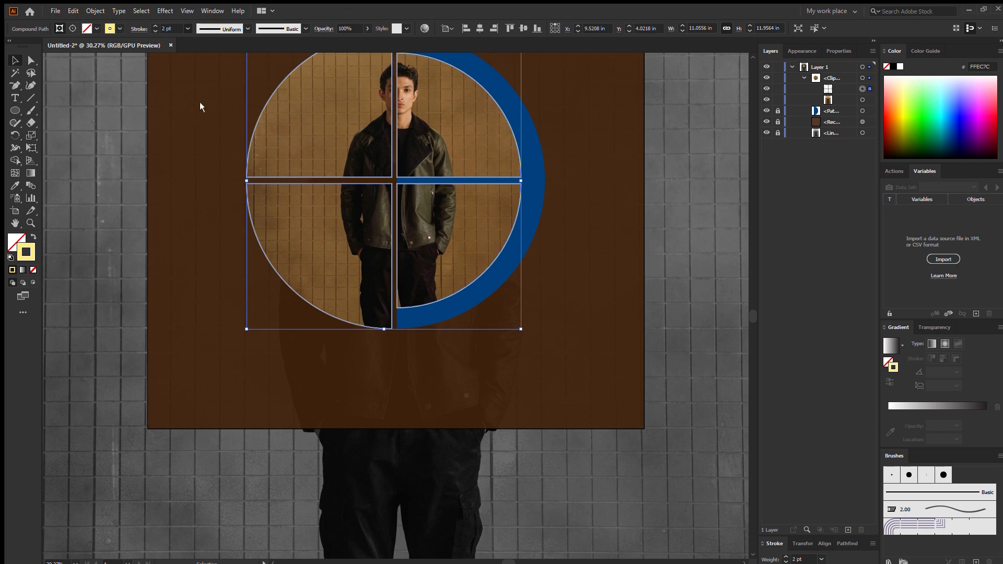
# Set the clipping path's stroke to 5 pt and recolor it bright yellow FFFF00
pyautogui.click(188, 28)
pyautogui.click(164, 64)
pyautogui.hotkey('ctrl', 'z')
pyautogui.hotkey('ctrl', 'shift', 'z')
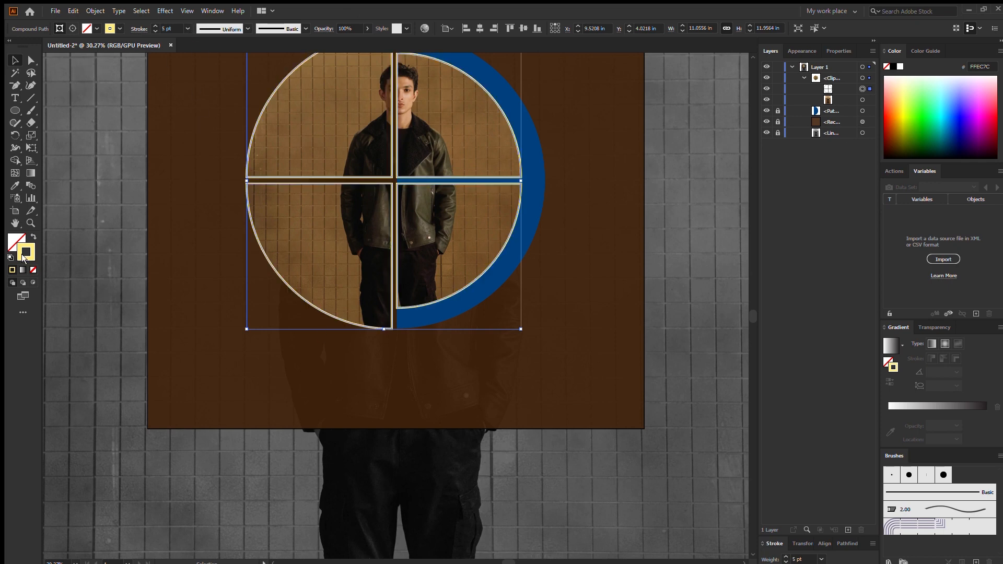
pyautogui.click(892, 102)
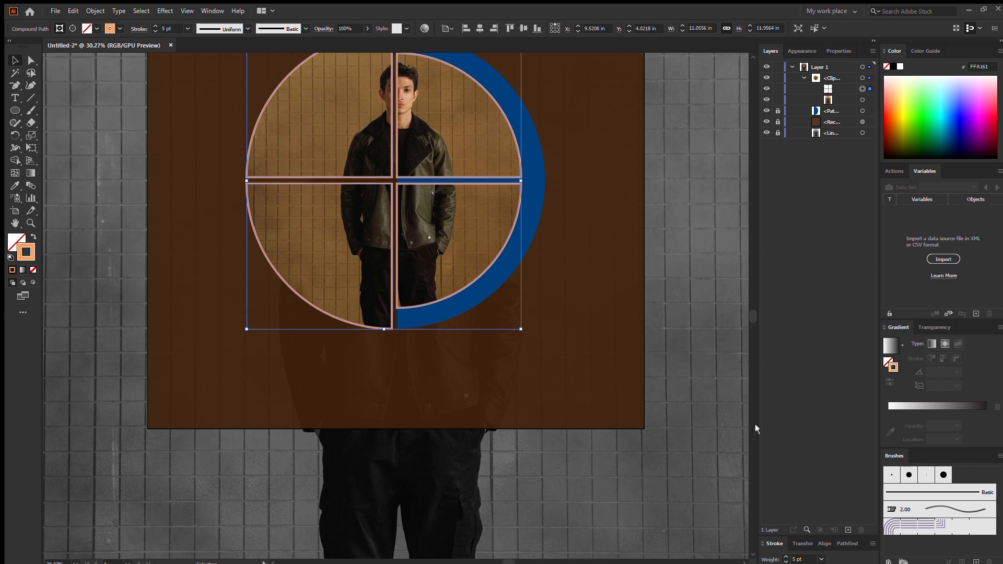
pyautogui.click(903, 117)
pyautogui.click(538, 385)
# Nudge the color photo slightly left inside the clipping mask without moving the quarter outlines
pyautogui.click(468, 215)
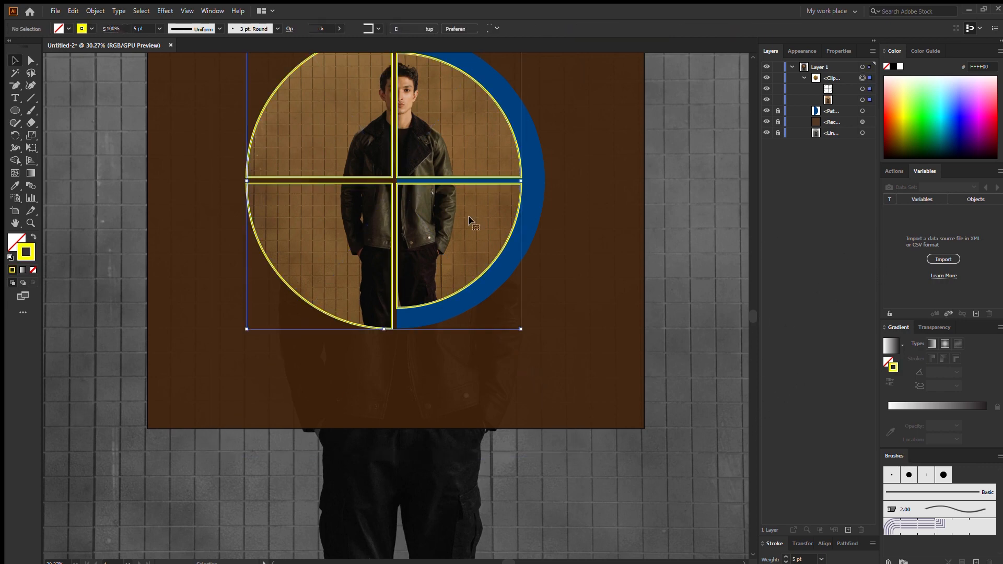
pyautogui.click(862, 100)
pyautogui.press('Left')
pyautogui.press('Left')
pyautogui.press('Left')
pyautogui.press('Left')
pyautogui.press('Left')
pyautogui.press('Left')
pyautogui.press('Left')
pyautogui.press('Left')
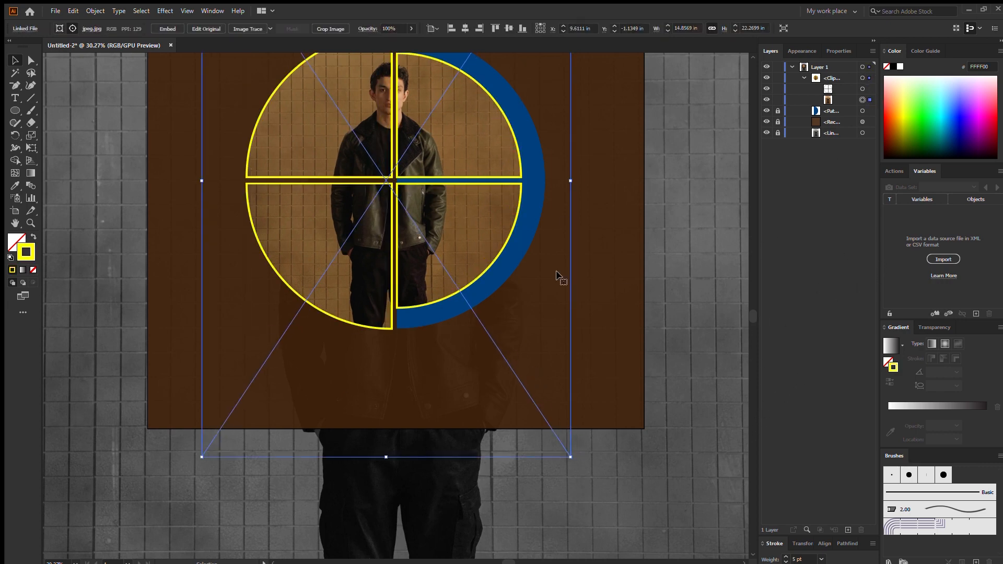
# Reduce the yellow outline around the quarters to 3 pt and finally to 2 pt
pyautogui.scroll(5, 558, 276)
pyautogui.scroll(1, 558, 275)
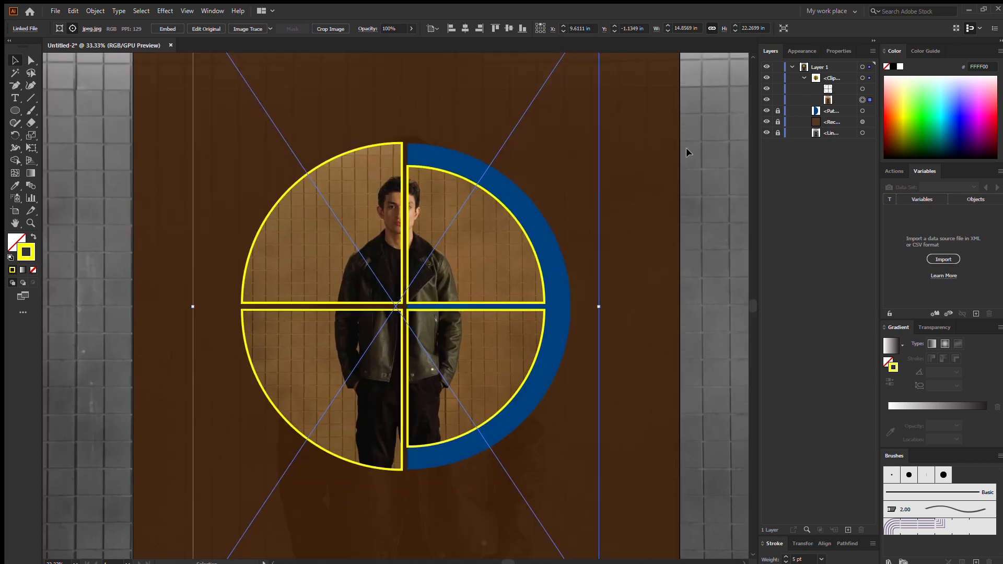
pyautogui.click(359, 248)
pyautogui.click(863, 89)
pyautogui.doubleClick(169, 29)
pyautogui.write('3')
pyautogui.press('Return')
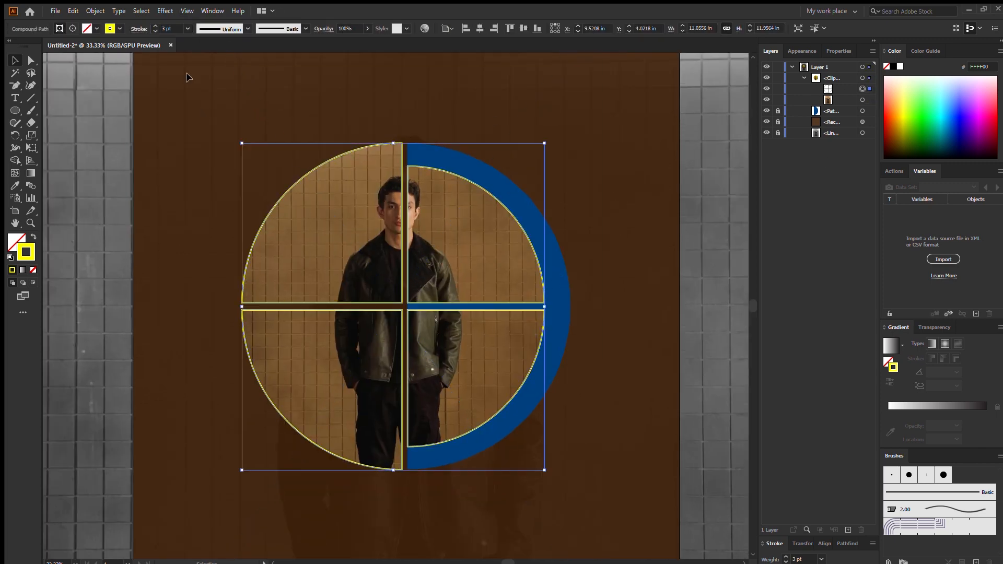
pyautogui.click(186, 74)
pyautogui.click(862, 88)
pyautogui.click(158, 32)
pyautogui.click(199, 89)
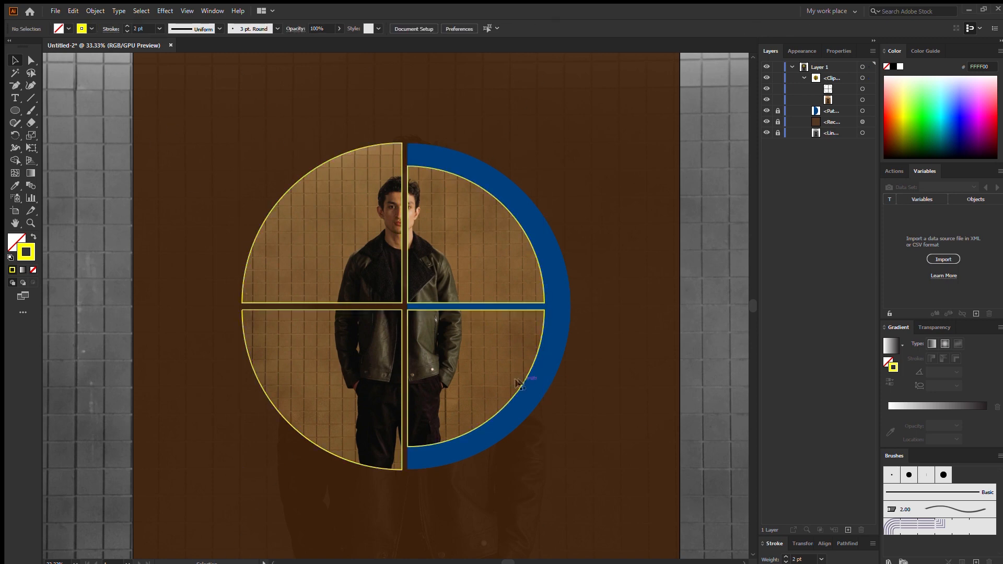
# Examine up close how the blue half-circle's edges line up with the quarter outlines around the center gap
pyautogui.click(477, 398)
pyautogui.hotkey('ctrl', '+')
pyautogui.hotkey('ctrl', '+')
pyautogui.hotkey('ctrl', '+')
pyautogui.hotkey('ctrl', '+')
pyautogui.hotkey('ctrl', '+')
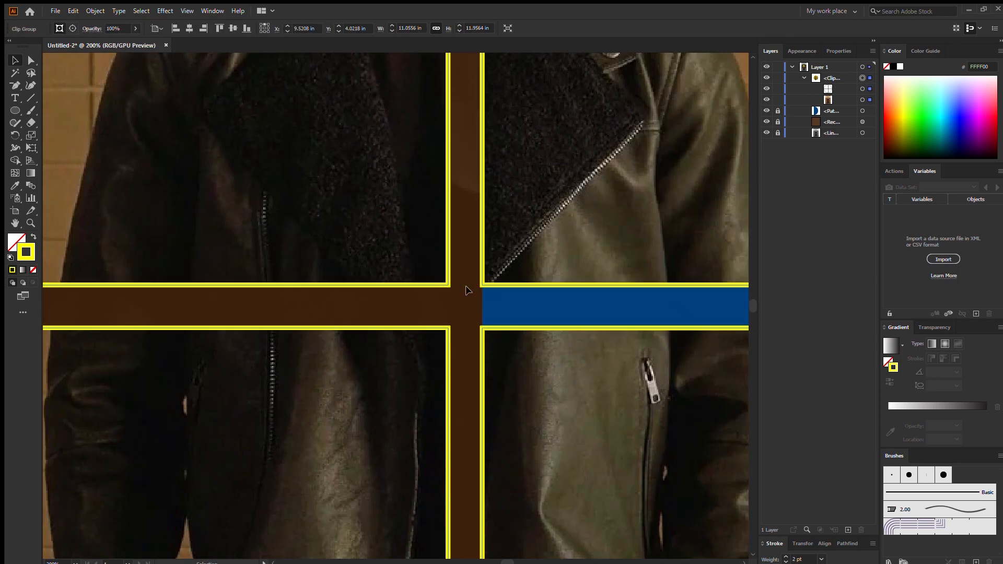
pyautogui.click(870, 110)
pyautogui.scroll(-5, 395, 306)
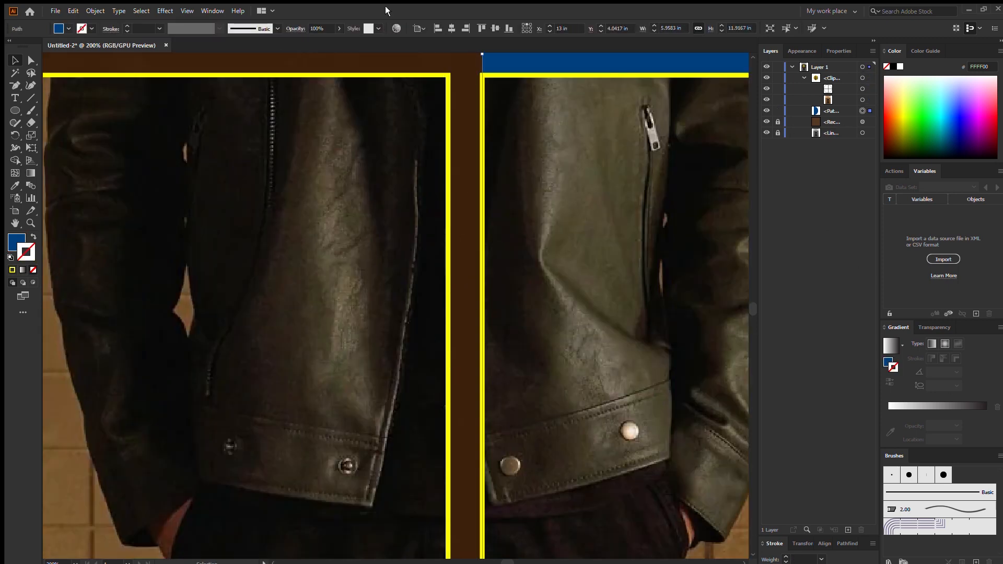
pyautogui.scroll(-5, 204, 418)
pyautogui.click(609, 169)
pyautogui.moveTo(609, 170); pyautogui.dragTo(9, 491)
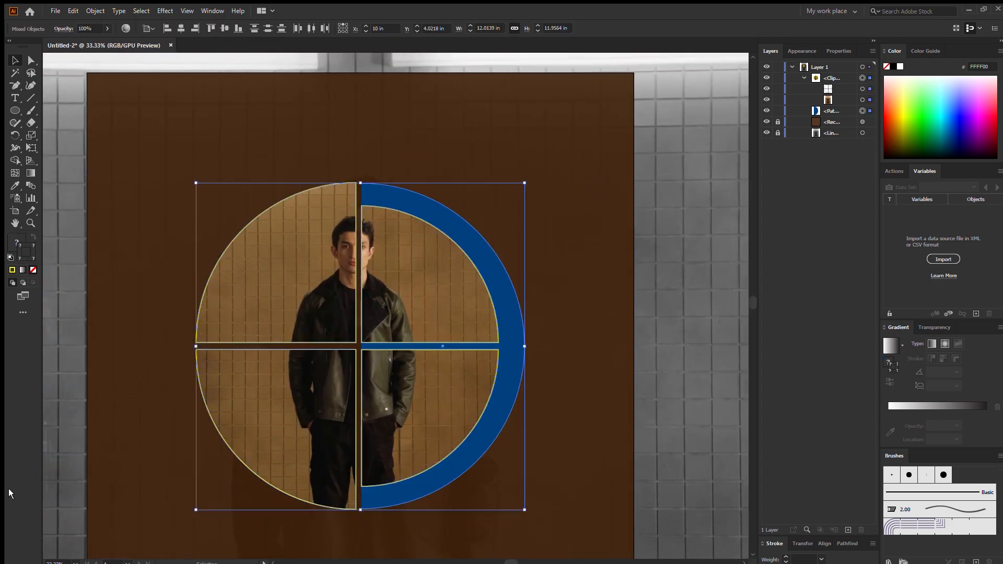
# Apply a drop shadow to the clipped photo quarters so they stand out from the blue half-circle
pyautogui.click(725, 349)
pyautogui.click(381, 253)
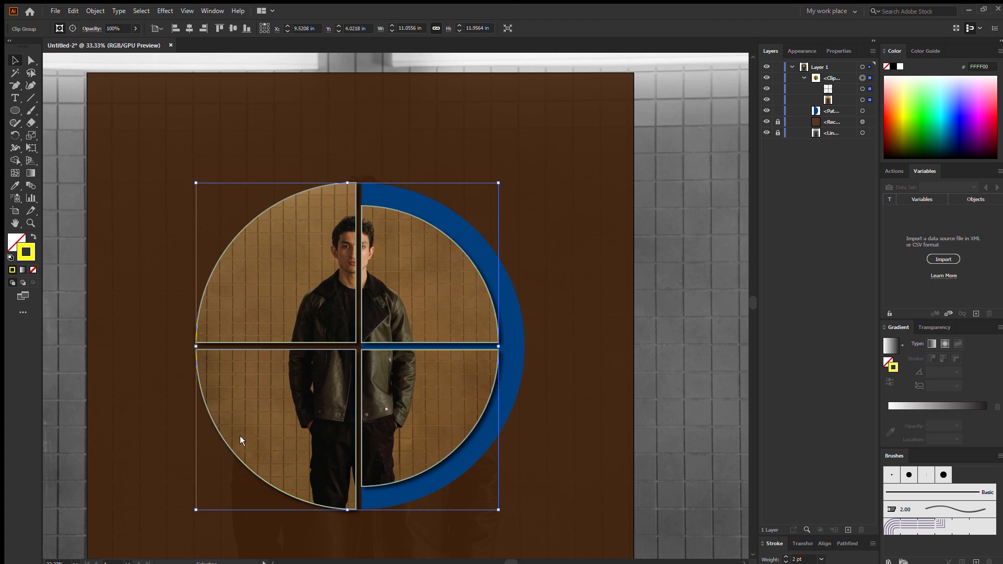
pyautogui.click(648, 439)
# Group the clipped photo quarters together with the blue half-circle
pyautogui.hscroll(-1, 605, 424)
pyautogui.moveTo(604, 424); pyautogui.dragTo(304, 399)
pyautogui.hotkey('ctrl', 'g')
pyautogui.click(152, 425)
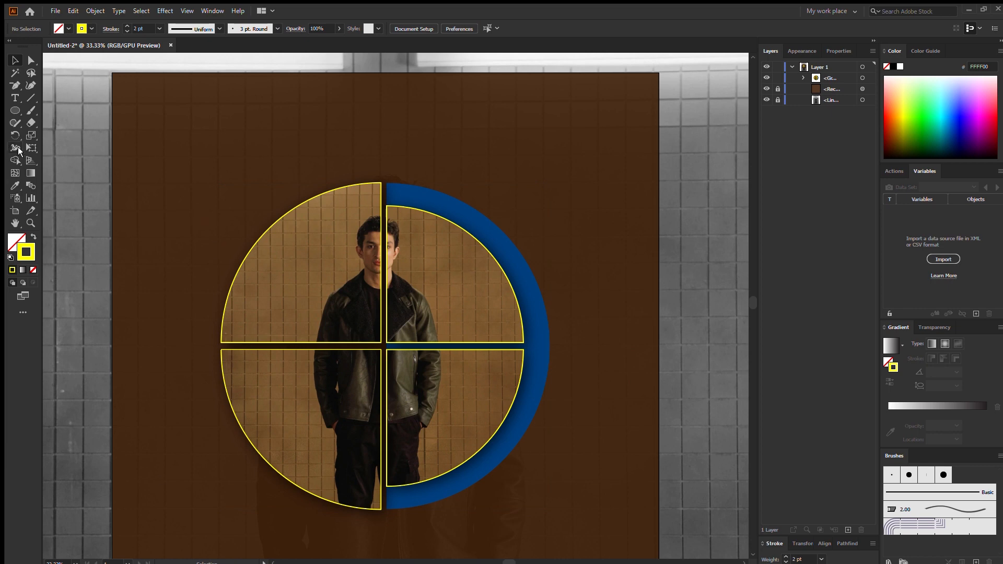
# Center the circle group on the artboard and move it down and to the right to about X 11.58 in, Y 6.65 in
pyautogui.click(486, 261)
pyautogui.click(161, 29)
pyautogui.click(205, 29)
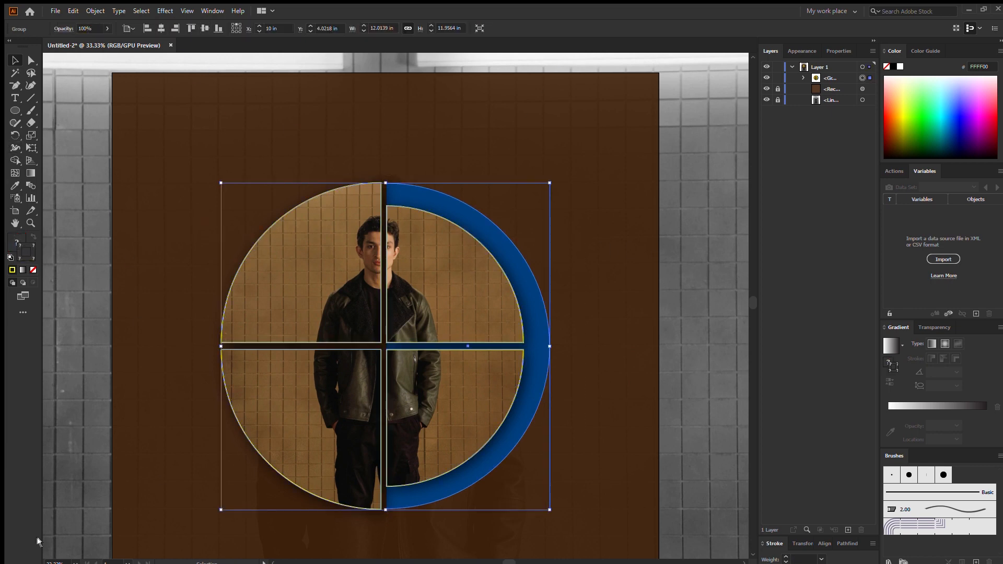
pyautogui.click(591, 142)
pyautogui.moveTo(486, 266); pyautogui.dragTo(529, 338)
pyautogui.click(627, 230)
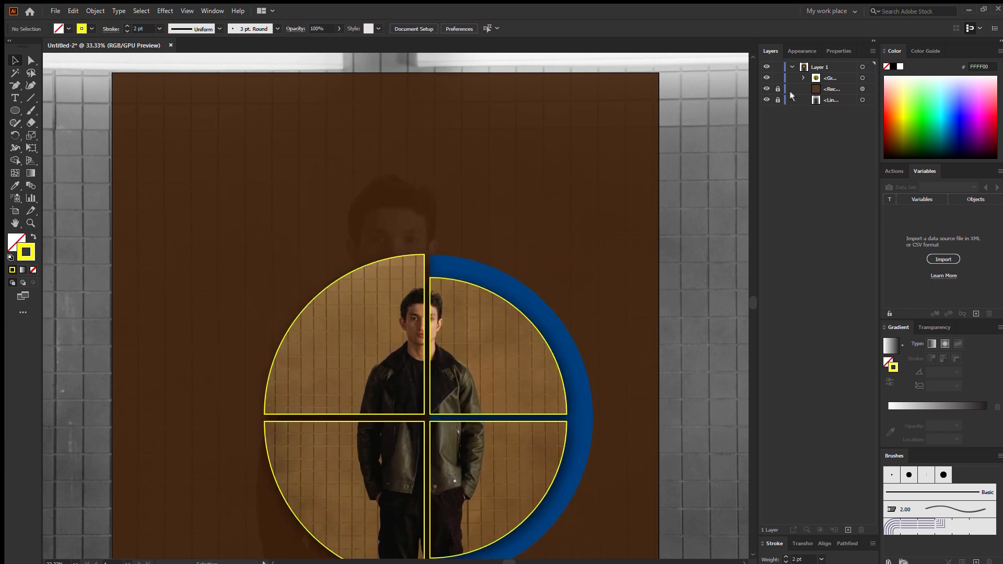
# Unlock the brown overlay rectangle, set its opacity to 80%, and lock it again
pyautogui.click(830, 79)
pyautogui.click(778, 89)
pyautogui.click(209, 157)
pyautogui.moveTo(322, 42); pyautogui.dragTo(53, 170)
pyautogui.write('80')
pyautogui.press('Return')
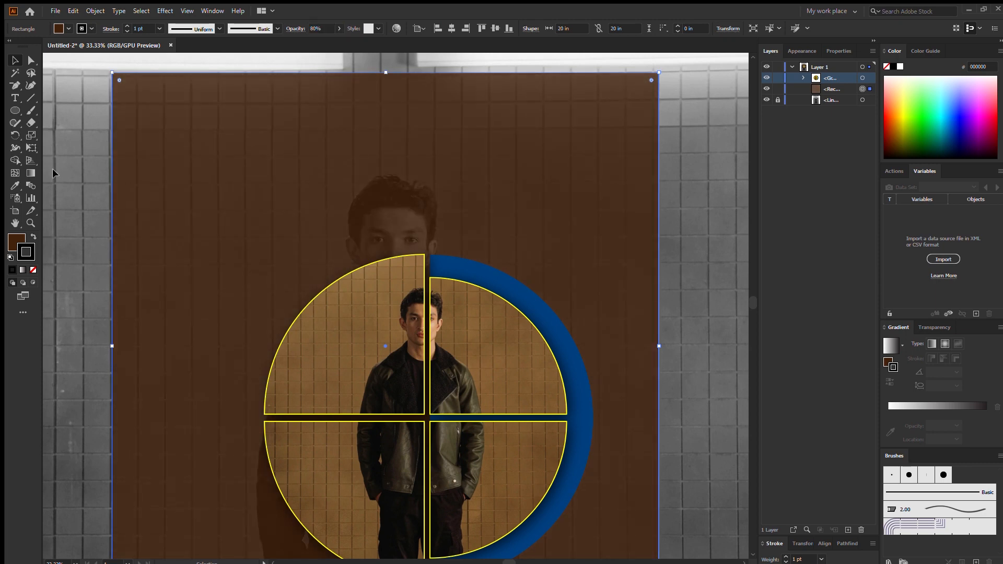
pyautogui.click(777, 89)
# Scale the circle group down to about 10.9 in wide and place it at about X 11.21 in, Y 8.18 in
pyautogui.click(522, 323)
pyautogui.click(544, 208)
pyautogui.click(435, 420)
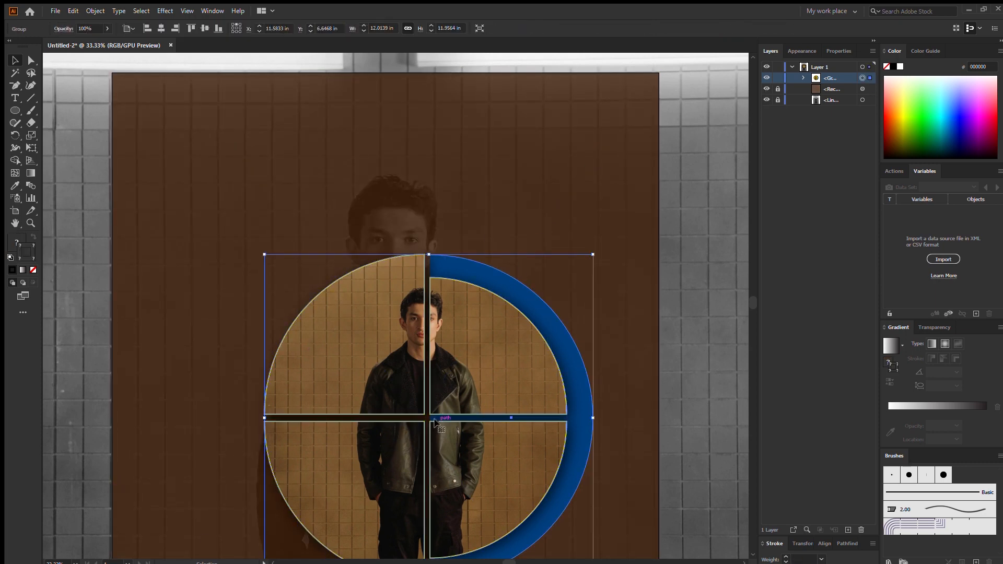
pyautogui.moveTo(434, 419); pyautogui.dragTo(464, 320)
pyautogui.moveTo(622, 155); pyautogui.dragTo(605, 197)
pyautogui.click(600, 197)
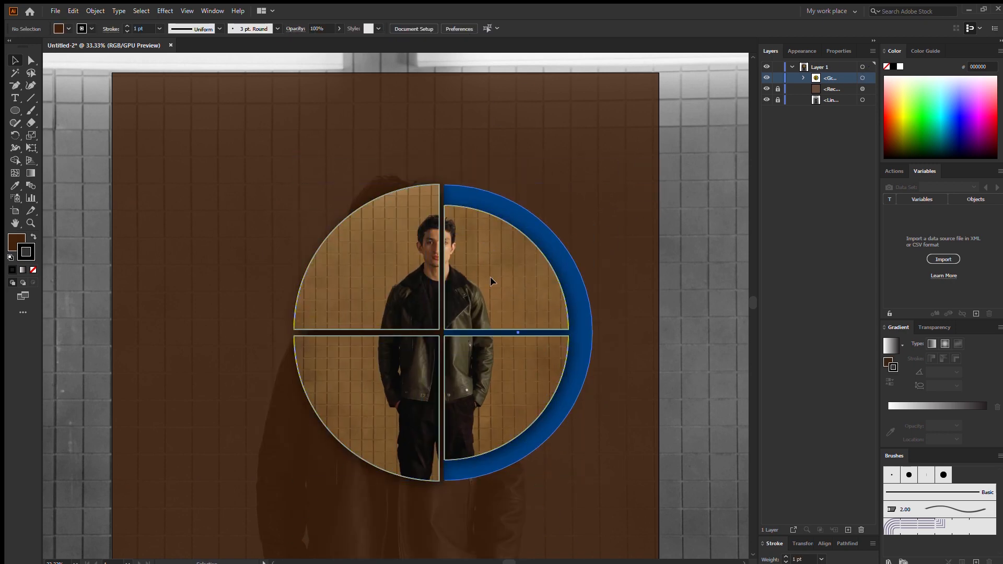
pyautogui.moveTo(490, 277); pyautogui.dragTo(466, 388)
# Unlock the background photo, shift it horizontally to about X 5.97 in so its figure stands left of the circle, and relock it
pyautogui.click(778, 100)
pyautogui.moveTo(653, 246); pyautogui.dragTo(498, 246)
pyautogui.scroll(5, 499, 246)
pyautogui.hotkey('ctrl', '-')
pyautogui.hotkey('ctrl', '-')
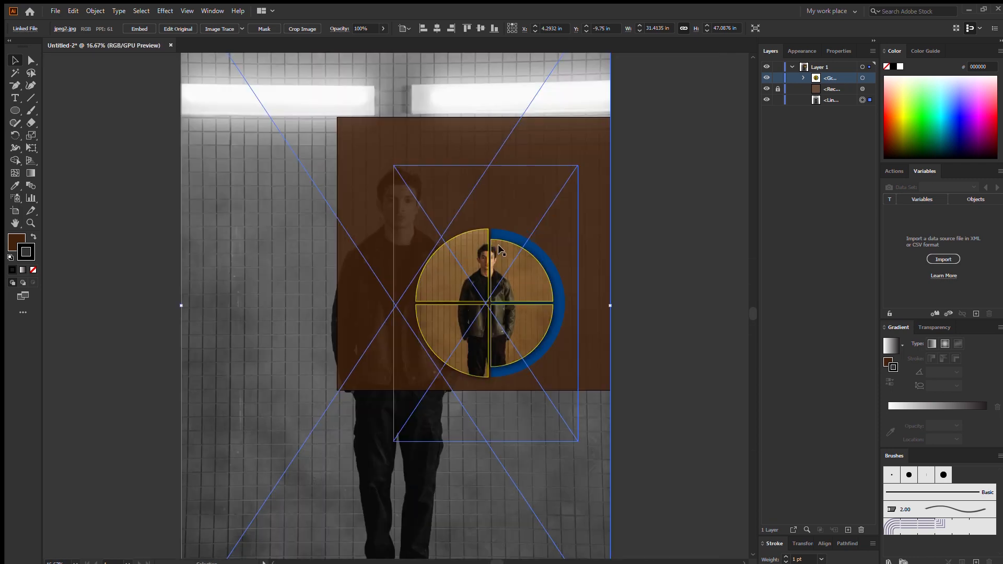
pyautogui.moveTo(497, 243); pyautogui.dragTo(521, 244)
pyautogui.click(519, 252)
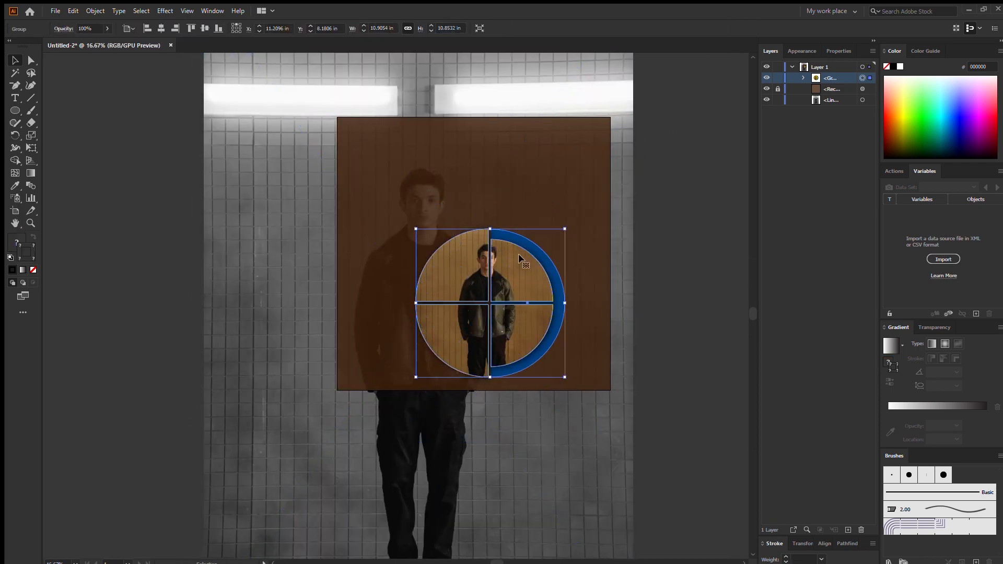
pyautogui.click(778, 99)
# Move the circle group up and slightly right to about X 11.97 in, Y 5.40 in
pyautogui.moveTo(457, 349); pyautogui.dragTo(468, 311)
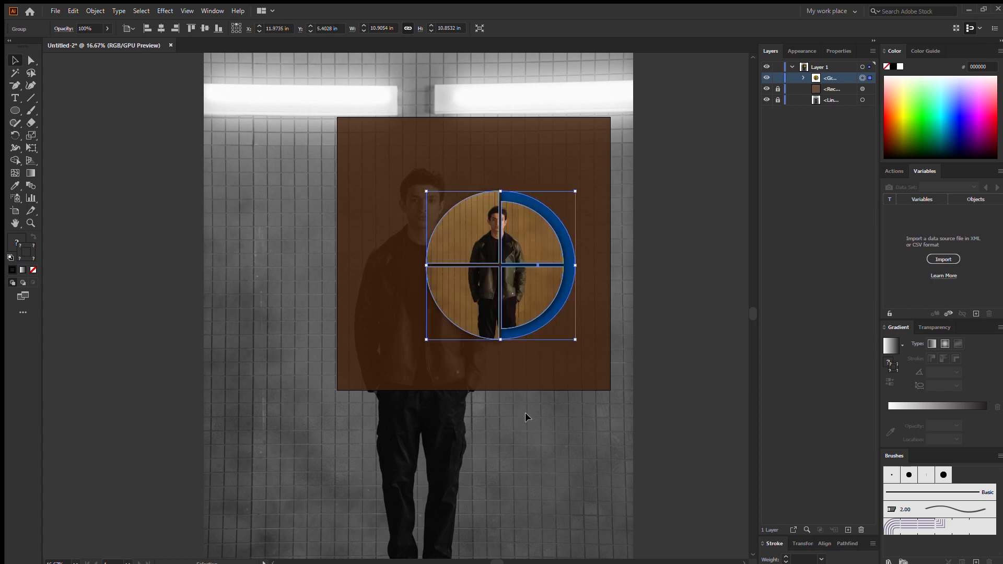
pyautogui.click(526, 413)
pyautogui.scroll(1, 268, 493)
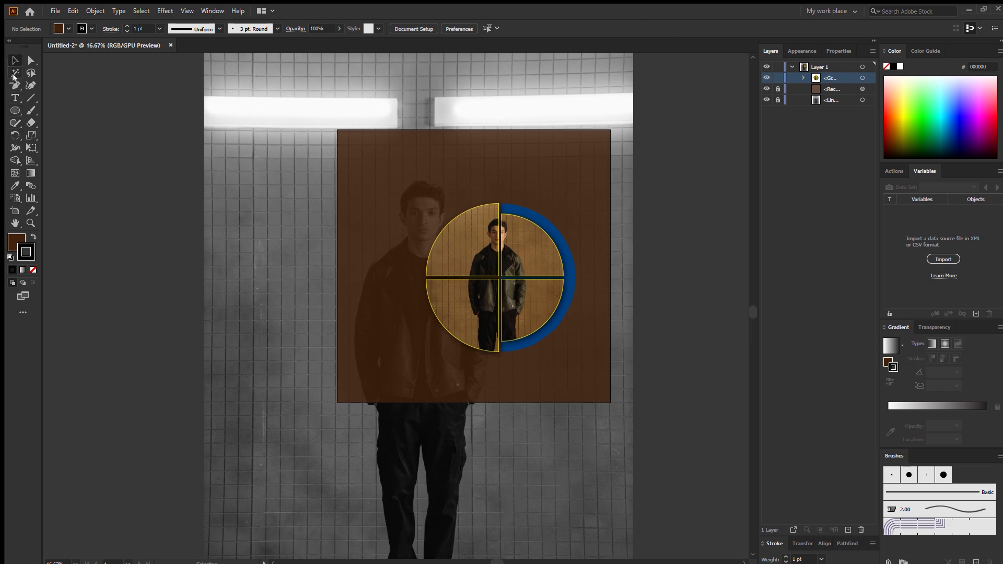
# Align the circle group to the artboard's right edge and vertical center, and nudge it left to X 13.3251 in
pyautogui.click(432, 316)
pyautogui.click(175, 28)
pyautogui.click(205, 28)
pyautogui.hotkey('shift', 'Left')
pyautogui.hotkey('shift', 'Left')
pyautogui.hotkey('shift', 'Left')
pyautogui.hotkey('shift', 'Left')
pyautogui.hotkey('shift', 'Left')
pyautogui.hotkey('shift', 'Left')
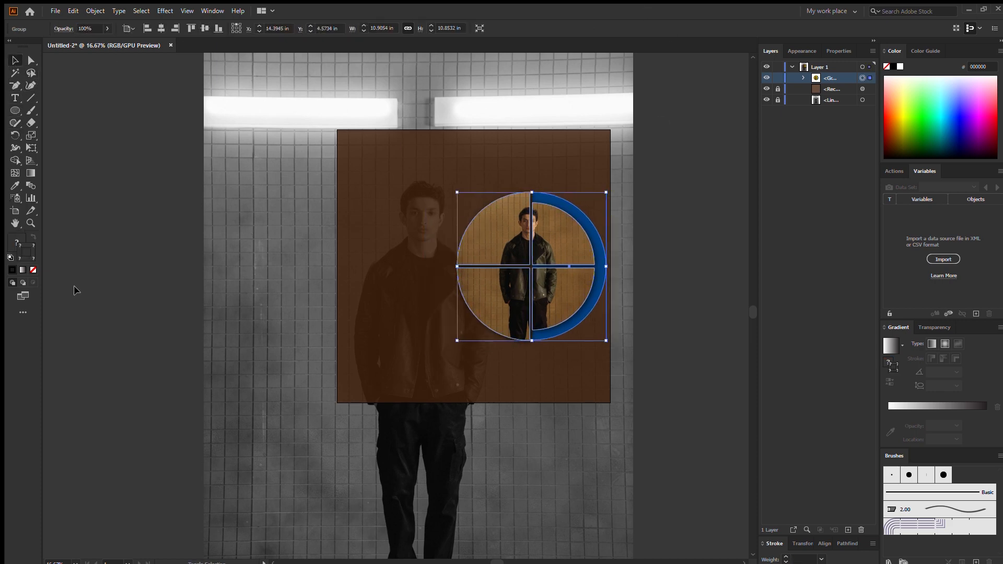
pyautogui.hotkey('shift', 'Left')
pyautogui.hotkey('shift', 'Left')
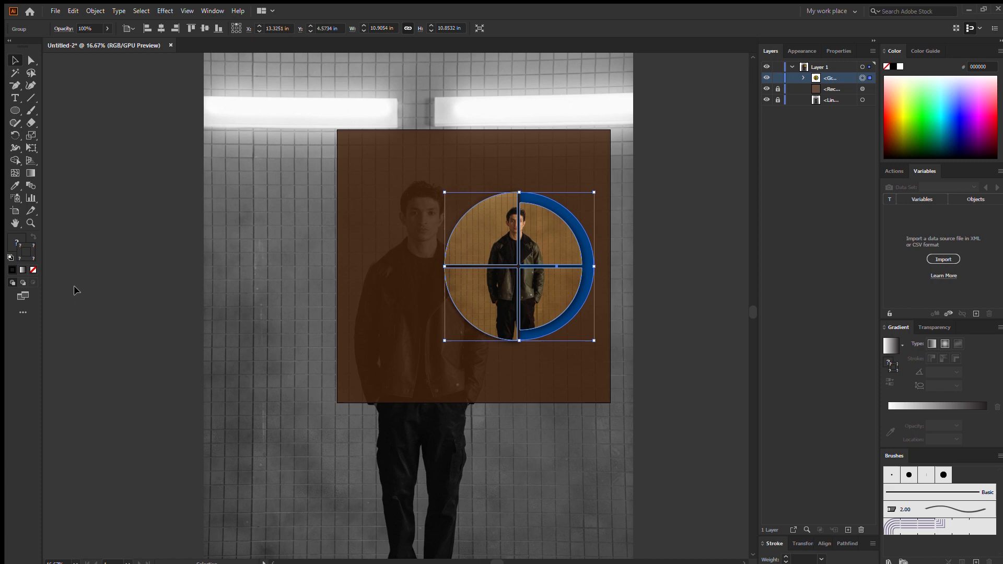
# Nudge the background photo up to Y -11.125 in and lock it
pyautogui.click(373, 395)
pyautogui.click(870, 100)
pyautogui.hotkey('shift', 'Up')
pyautogui.hotkey('shift', 'Up')
pyautogui.hotkey('shift', 'Up')
pyautogui.hotkey('shift', 'Up')
pyautogui.hotkey('shift', 'Up')
pyautogui.hotkey('shift', 'Up')
pyautogui.hotkey('shift', 'Up')
pyautogui.hotkey('shift', 'Up')
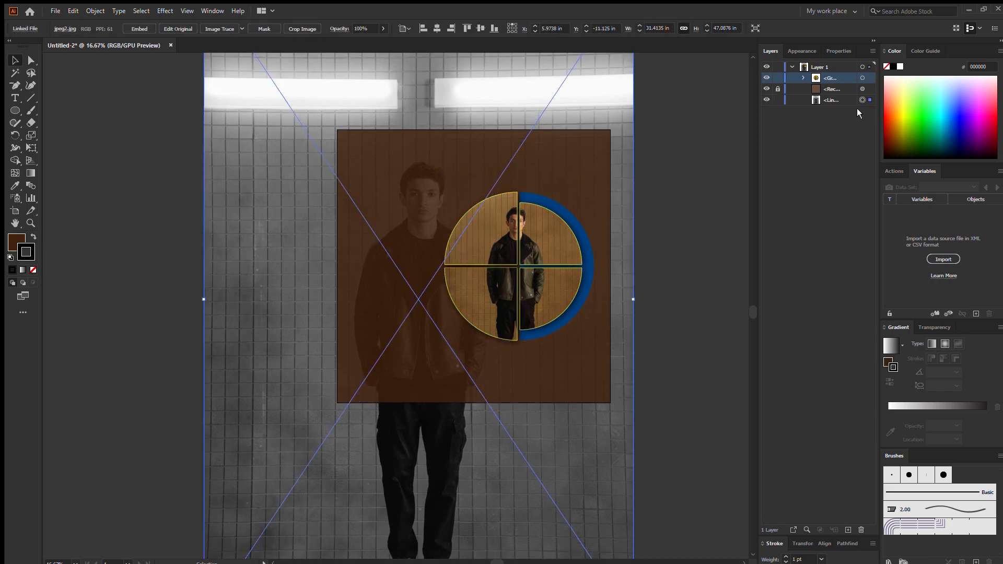
pyautogui.click(778, 99)
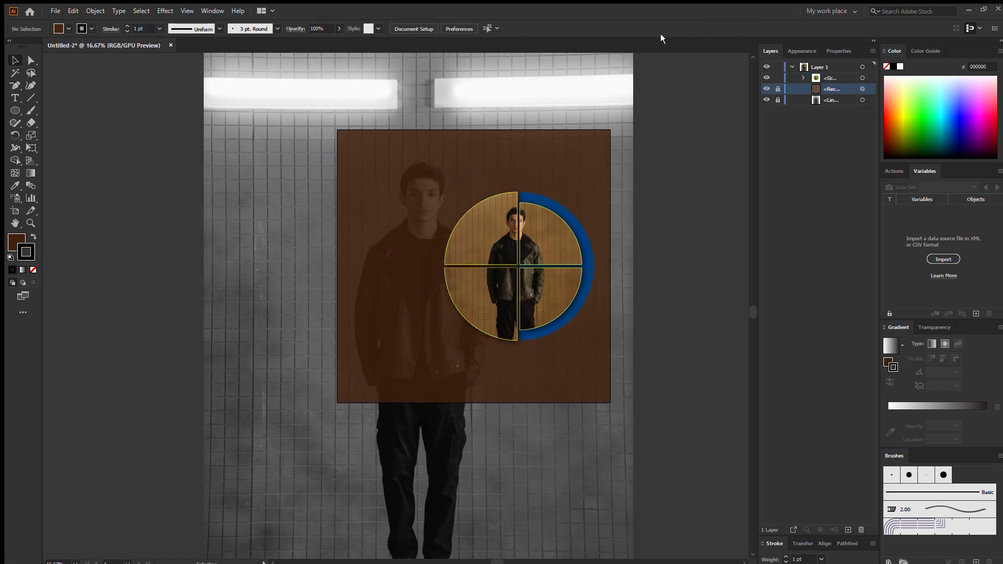
# Move the circle group straight up so it sits slightly above the artboard's vertical center
pyautogui.click(863, 79)
pyautogui.click(778, 78)
pyautogui.press('l')
pyautogui.press('v')
pyautogui.click(777, 77)
pyautogui.moveTo(533, 294); pyautogui.dragTo(534, 275)
pyautogui.click(734, 371)
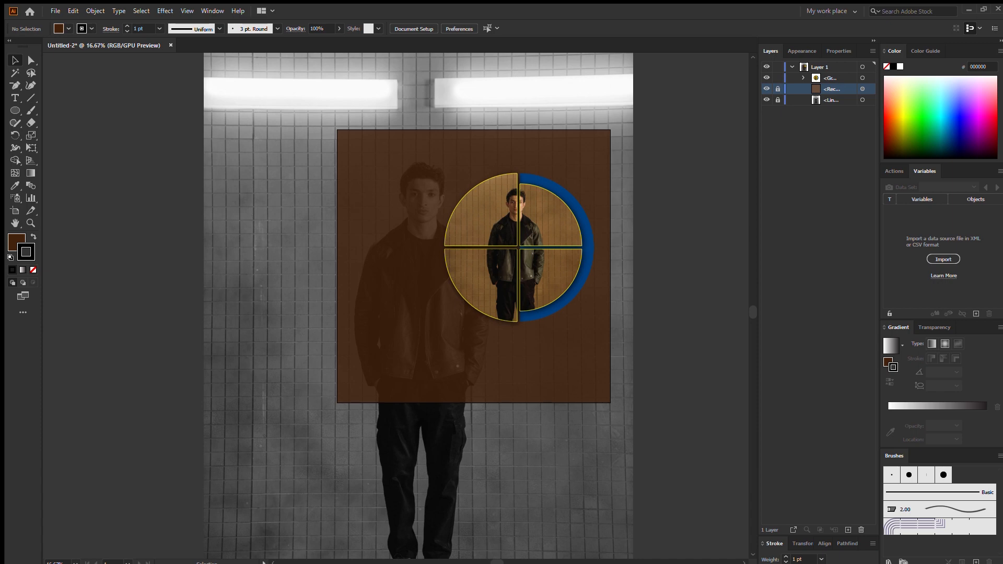
# Add a white, centered text box reading NEW ARRIVALS in Gotham Bold Italic, 72 pt, in the artboard's lower-left area
pyautogui.click(14, 111)
pyautogui.click(17, 99)
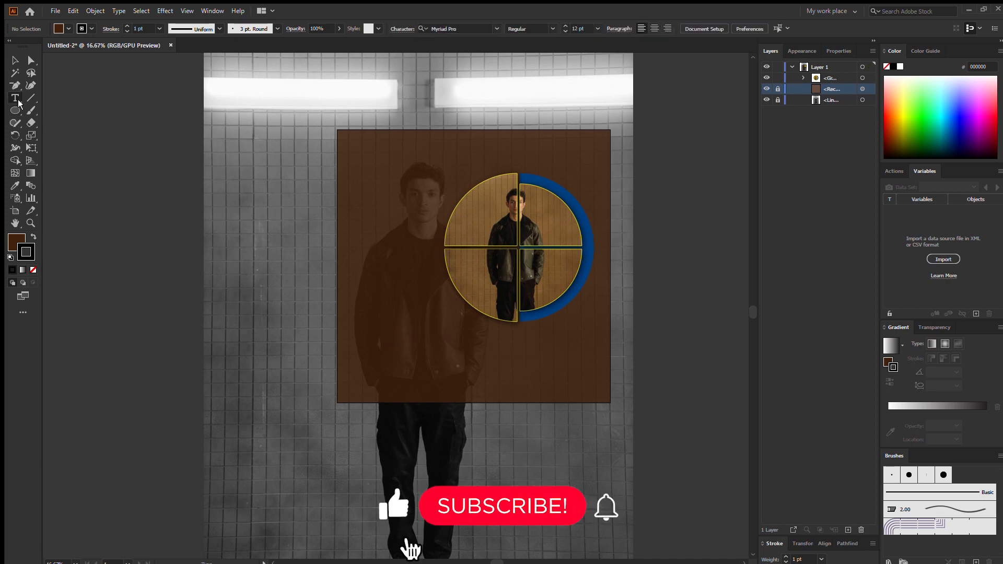
pyautogui.moveTo(369, 307); pyautogui.dragTo(519, 366)
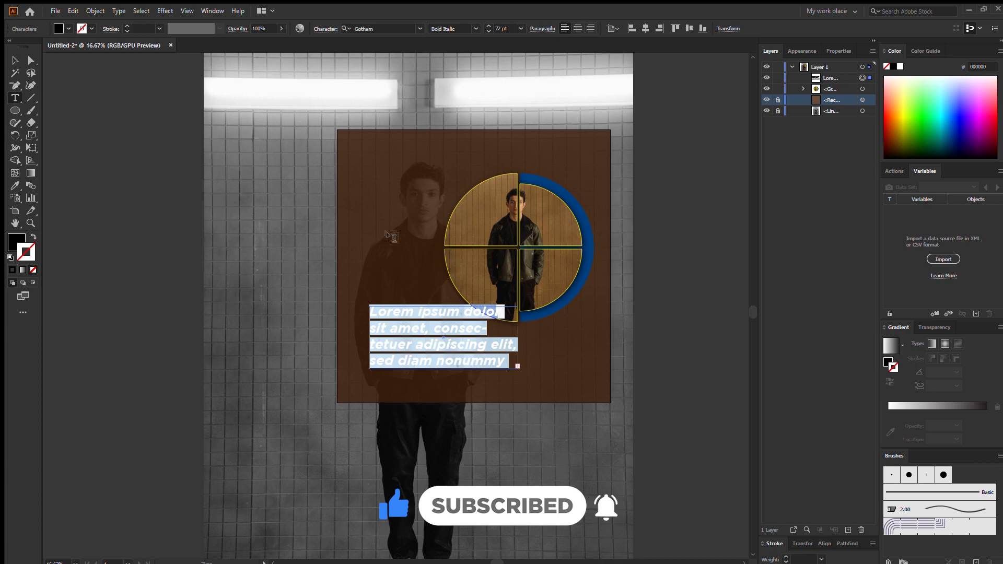
pyautogui.click(60, 32)
pyautogui.click(25, 50)
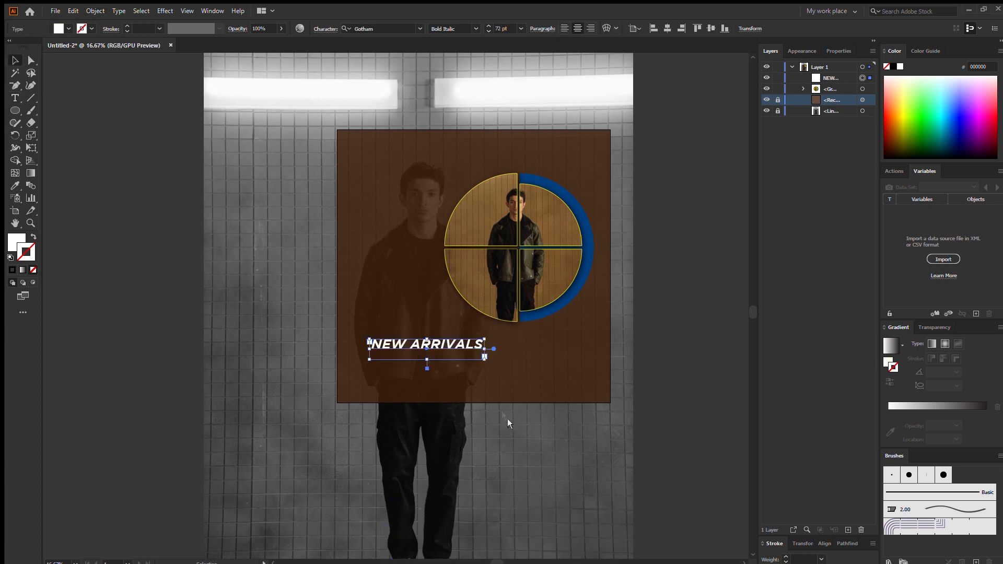
pyautogui.click(507, 420)
# Set the NEW ARRIVALS text size to 74 pt
pyautogui.click(472, 344)
pyautogui.click(509, 29)
pyautogui.press('Up')
pyautogui.press('Up')
pyautogui.press('Up')
pyautogui.press('Up')
pyautogui.press('Up')
pyautogui.press('Up')
pyautogui.press('Up')
pyautogui.press('Up')
pyautogui.press('Up')
pyautogui.press('Up')
pyautogui.press('Up')
pyautogui.press('Up')
pyautogui.press('Up')
pyautogui.press('Up')
pyautogui.press('Up')
pyautogui.press('Up')
pyautogui.press('Up')
pyautogui.press('Up')
pyautogui.press('Up')
pyautogui.press('Up')
pyautogui.press('Down')
pyautogui.press('Down')
pyautogui.press('Down')
pyautogui.press('Down')
pyautogui.press('Down')
pyautogui.press('Down')
pyautogui.press('Down')
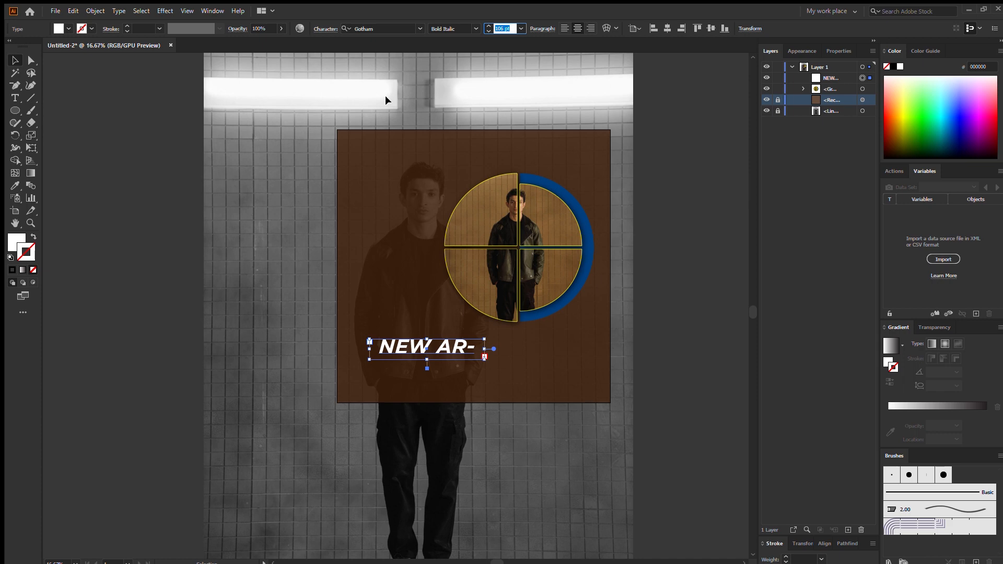
pyautogui.press('Down')
pyautogui.press('Down')
pyautogui.press('Down')
pyautogui.press('Down')
pyautogui.press('Down')
pyautogui.press('Down')
pyautogui.press('Down')
pyautogui.press('Down')
pyautogui.press('Down')
pyautogui.press('Down')
pyautogui.press('Down')
pyautogui.press('Down')
pyautogui.press('Down')
pyautogui.press('Down')
pyautogui.press('Down')
pyautogui.press('Down')
pyautogui.press('Down')
pyautogui.press('Down')
pyautogui.press('Down')
pyautogui.press('Down')
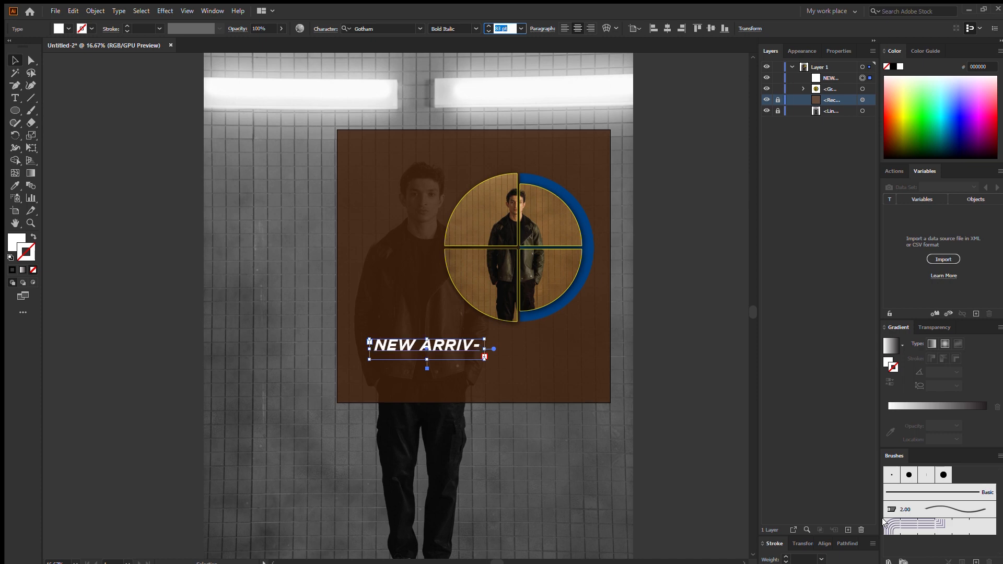
pyautogui.press('Down')
pyautogui.press('Return')
# Try other fonts on the NEW ARRIVALS text and set it back to Gotham Bold Italic
pyautogui.click(420, 28)
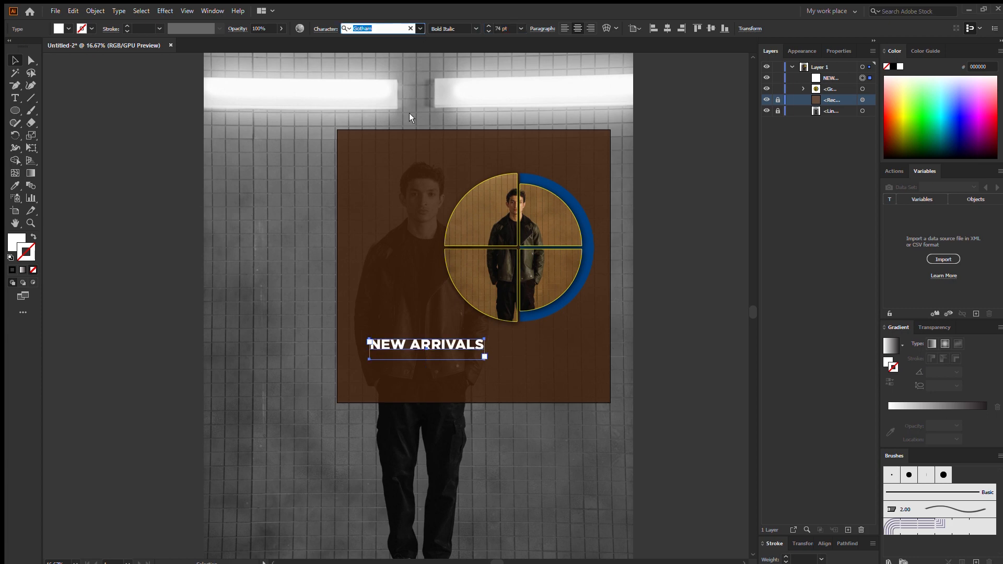
pyautogui.click(409, 113)
pyautogui.click(420, 29)
pyautogui.click(424, 100)
pyautogui.click(476, 29)
pyautogui.click(465, 108)
pyautogui.click(672, 343)
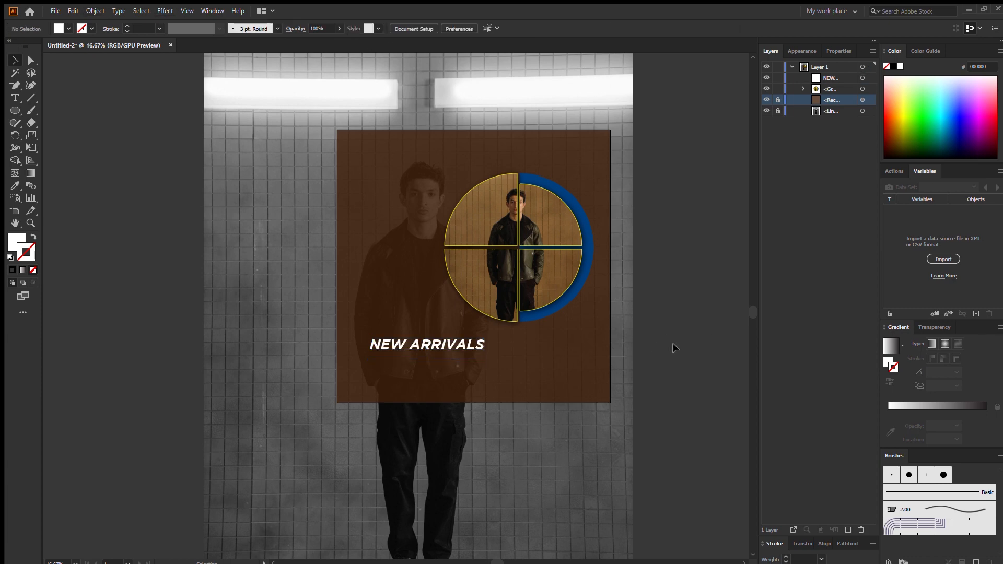
# Shorten the NEW ARRIVALS text frame to fit its line and place a copy of the text directly below it
pyautogui.click(449, 346)
pyautogui.moveTo(422, 360); pyautogui.dragTo(421, 357)
pyautogui.hotkey('ctrl', '=')
pyautogui.hotkey('ctrl', '=')
pyautogui.hotkey('ctrl', '=')
pyautogui.hotkey('ctrl', '=')
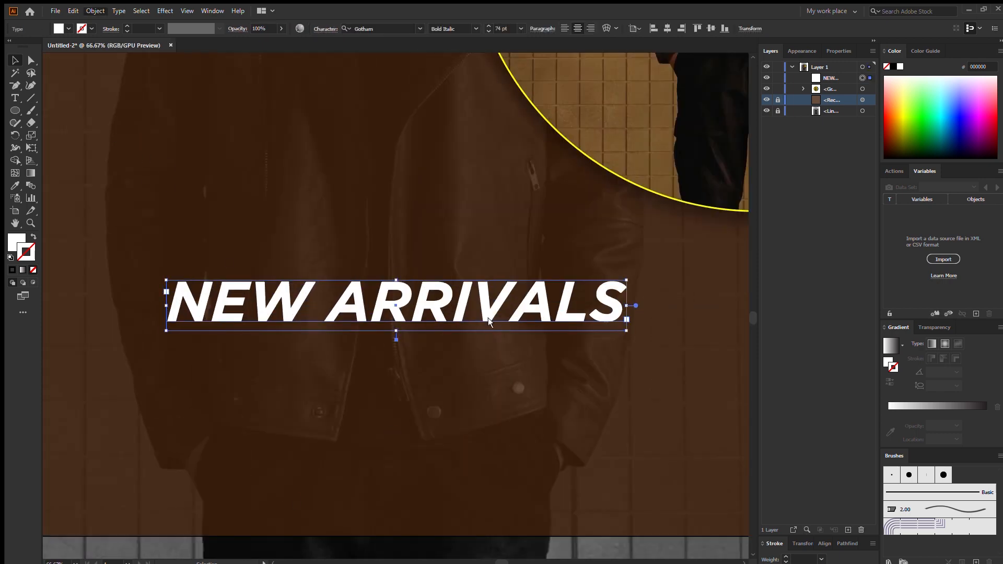
pyautogui.moveTo(488, 318); pyautogui.dragTo(488, 406)
# Convert the upper NEW ARRIVALS text to outlines and scale it up proportionally from its center
pyautogui.doubleClick(583, 285)
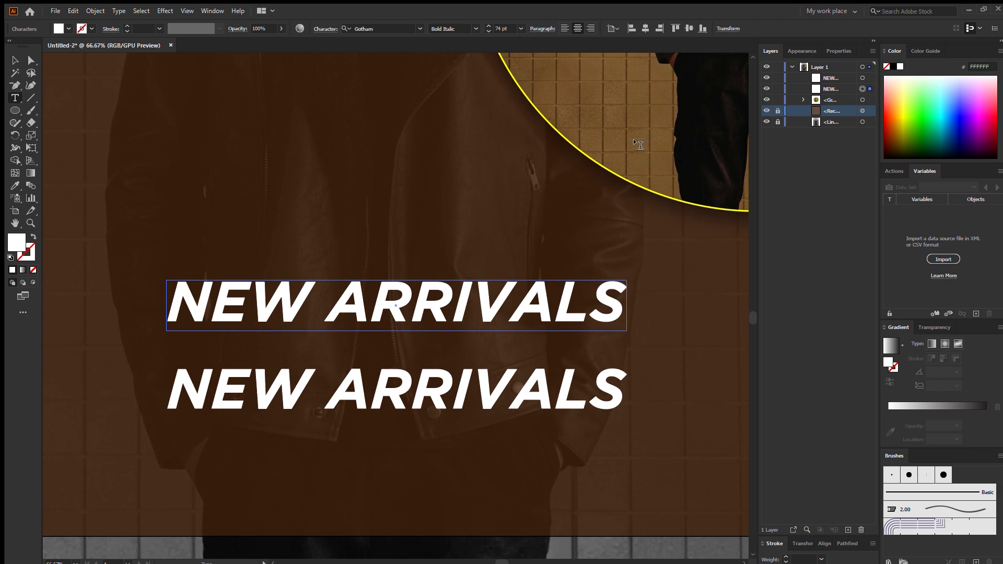
pyautogui.press('Escape')
pyautogui.hotkey('ctrl', 'shift', 'o')
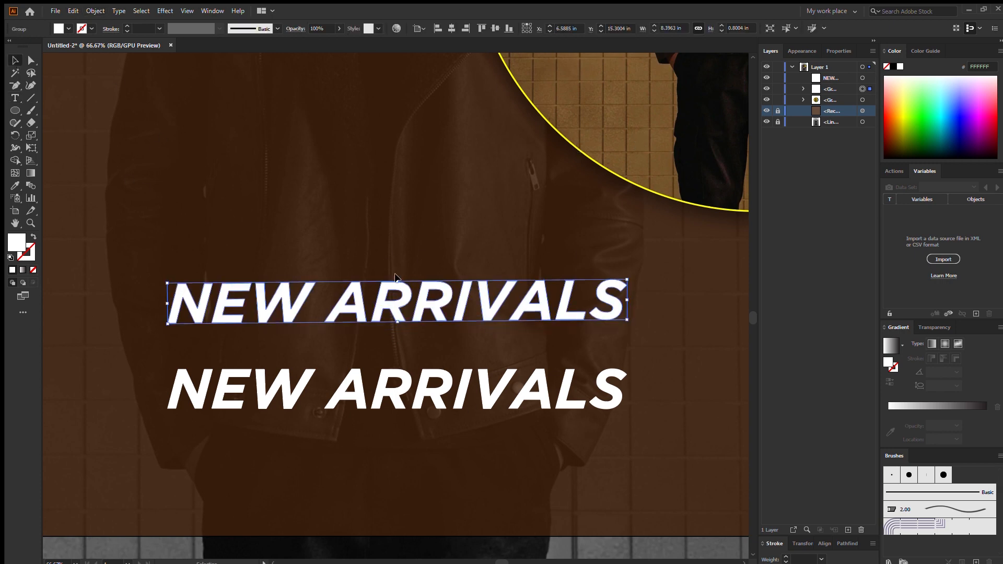
pyautogui.hotkey('ctrl', 'z')
pyautogui.moveTo(397, 281); pyautogui.dragTo(398, 255)
pyautogui.click(432, 454)
# Replace the wording of the lower NEW ARRIVALS text with 2023-24
pyautogui.doubleClick(460, 379)
pyautogui.hotkey('ctrl', 'a')
pyautogui.scroll(-1, 461, 370)
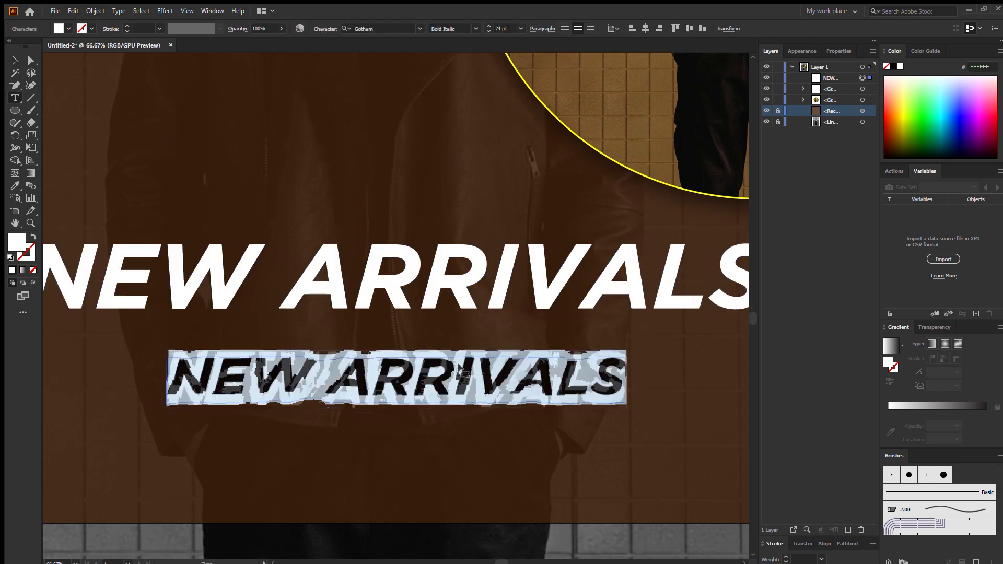
pyautogui.write('2023-23')
pyautogui.press('BackSpace')
pyautogui.write('4')
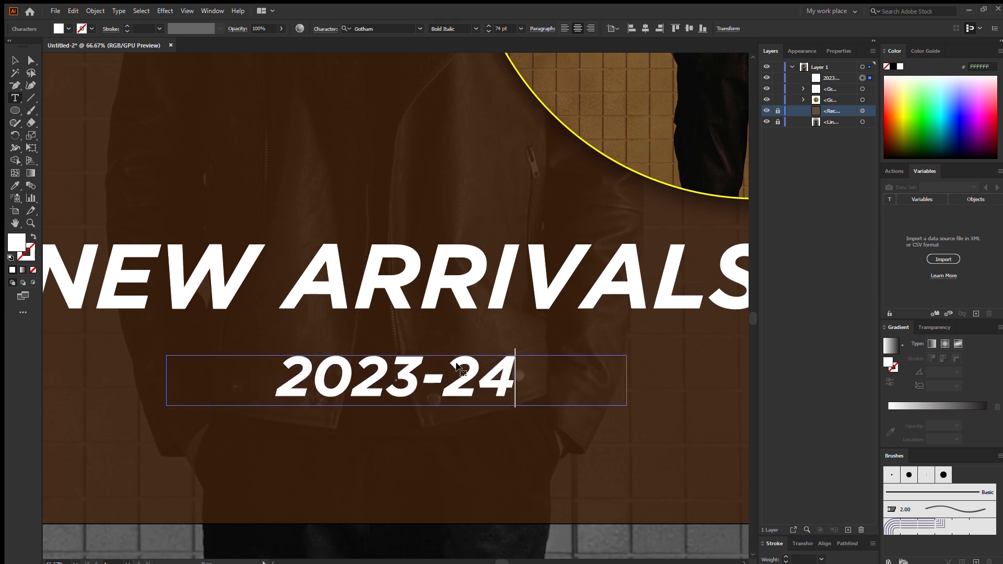
pyautogui.press('Escape')
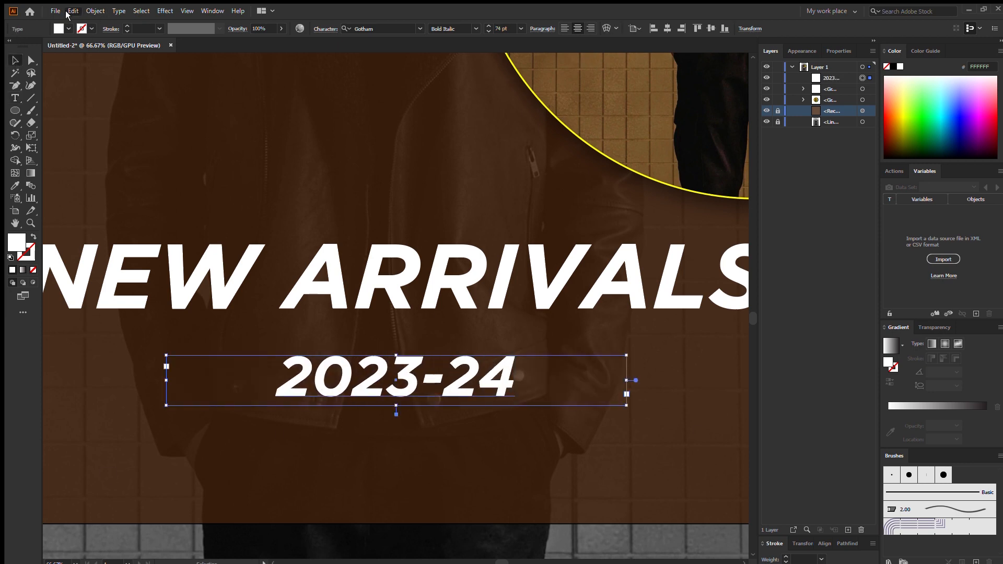
# Convert the 2023-24 text to outlines and enlarge it beneath NEW ARRIVALS until both lines have about the same width
pyautogui.hotkey('ctrl', 'shift', 'o')
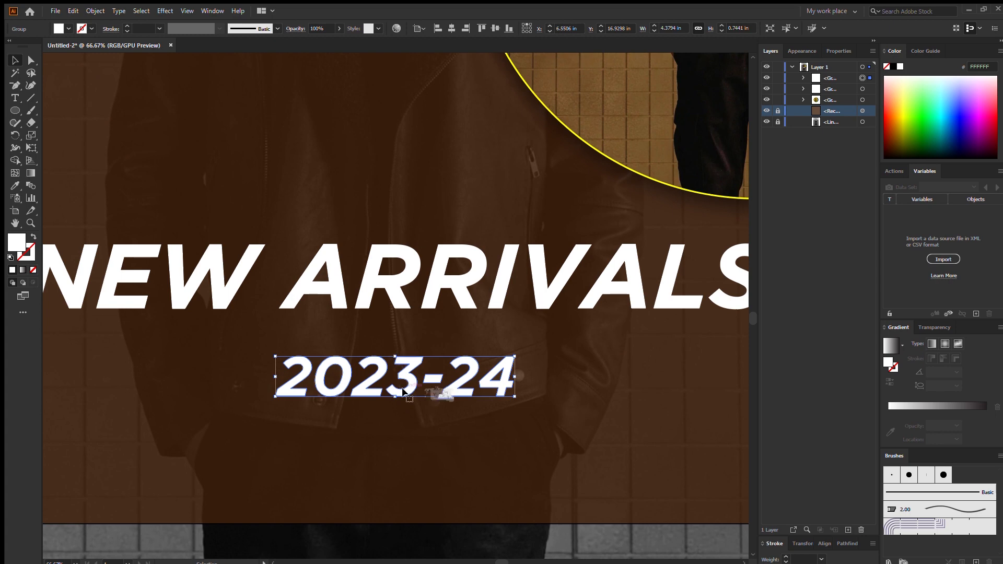
pyautogui.moveTo(407, 391); pyautogui.dragTo(397, 446)
pyautogui.hotkey('ctrl', '0')
pyautogui.scroll(-1, 177, 354)
# Align the NEW ARRIVALS and 2023-24 outlines to each other on their horizontal centers
pyautogui.keyDown('shift'); pyautogui.click(183, 410); pyautogui.keyUp('shift')
pyautogui.click(183, 410)
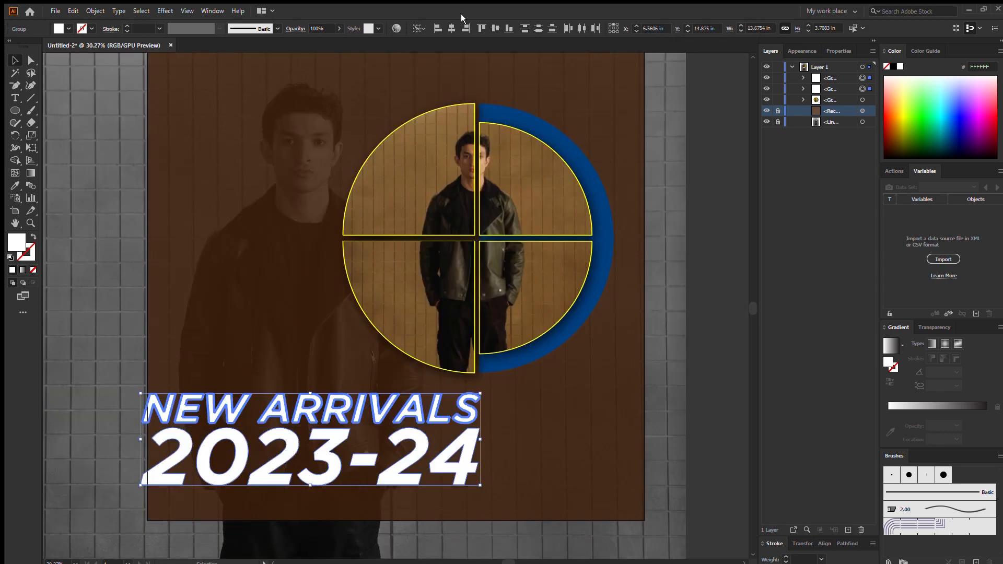
pyautogui.click(452, 28)
pyautogui.click(594, 471)
pyautogui.moveTo(594, 472); pyautogui.dragTo(113, 384)
# Move both headline lines to the right until they sit inside the artboard's left edge with a small margin
pyautogui.hotkey('ctrl', '+')
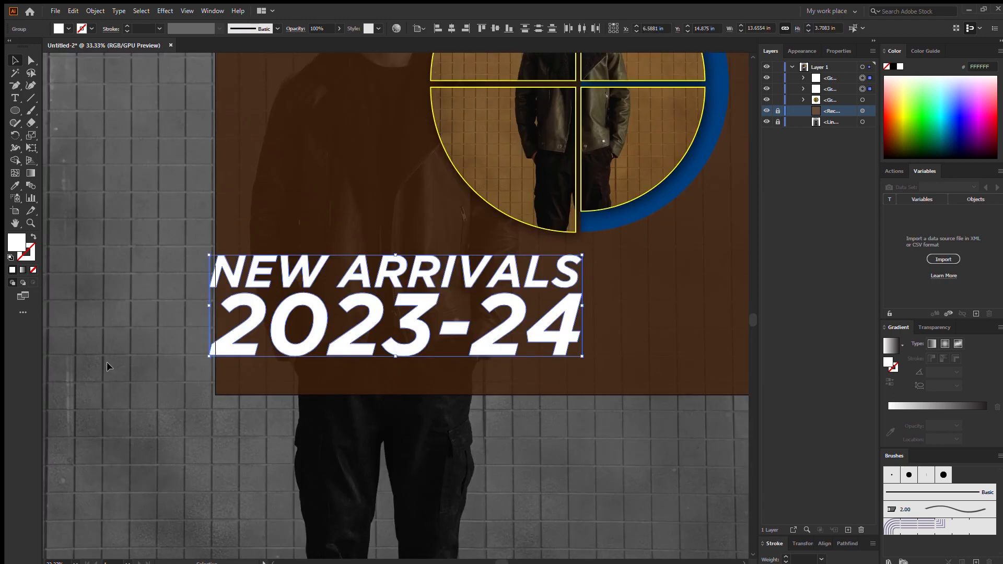
pyautogui.press('Right')
pyautogui.press('Right')
pyautogui.hotkey('shift', 'Right')
pyautogui.hotkey('shift', 'Right')
pyautogui.hotkey('shift', 'Right')
pyautogui.hotkey('shift', 'Right')
pyautogui.hotkey('shift', 'Right')
pyautogui.hotkey('shift', 'Right')
pyautogui.hotkey('shift', 'Right')
pyautogui.hotkey('shift', 'Right')
pyautogui.press('Right')
pyautogui.press('Right')
pyautogui.press('Right')
pyautogui.press('Right')
pyautogui.press('Right')
pyautogui.press('Right')
pyautogui.click(666, 297)
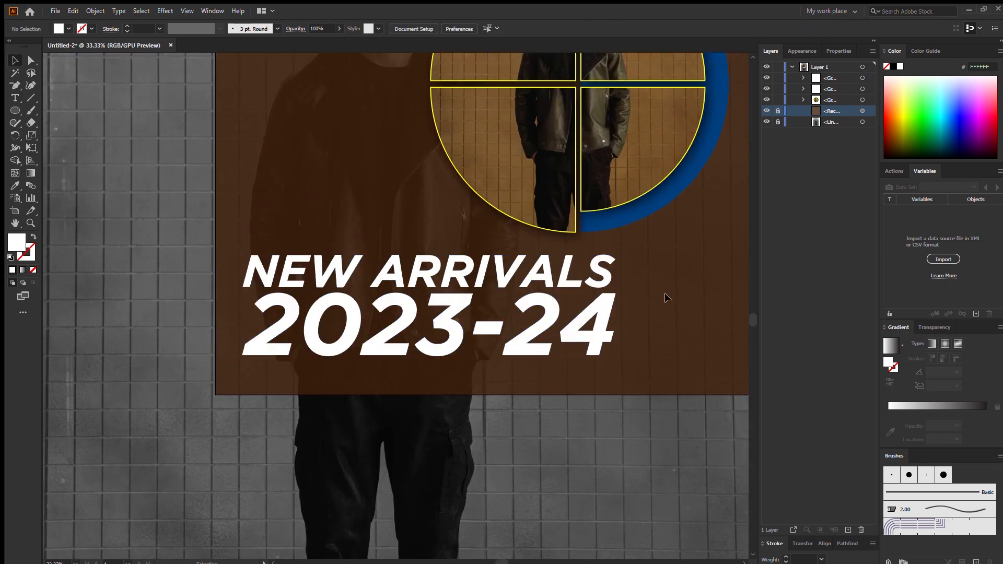
# Lock the photo circle group and draw a 45-degree line about 6.4 in wide and high across the headline's right end
pyautogui.click(777, 99)
pyautogui.press('\\')
pyautogui.moveTo(488, 237); pyautogui.dragTo(663, 413)
pyautogui.press('v')
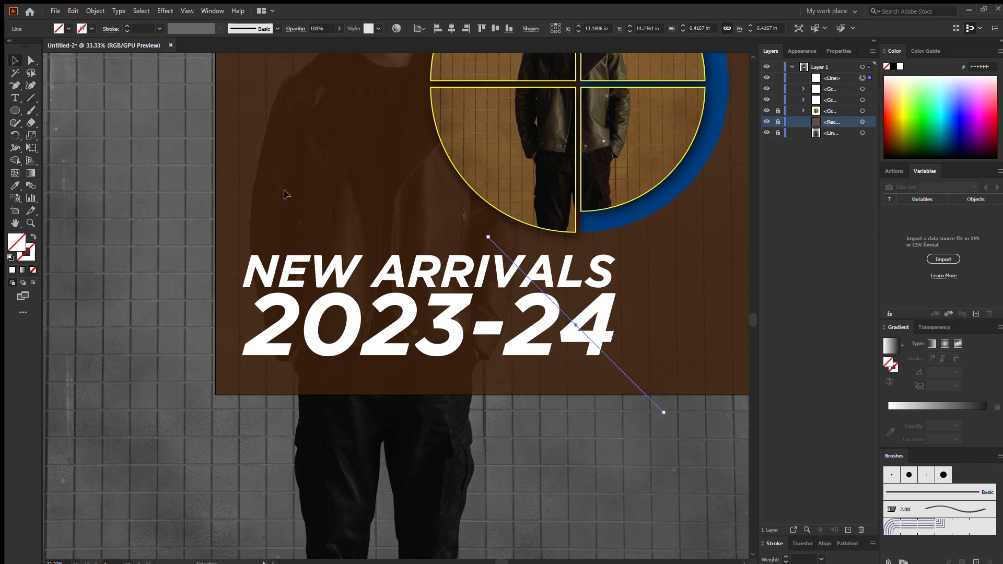
# Give the diagonal line a 5 pt black stroke
pyautogui.click(92, 29)
pyautogui.click(99, 43)
pyautogui.click(159, 30)
pyautogui.click(169, 135)
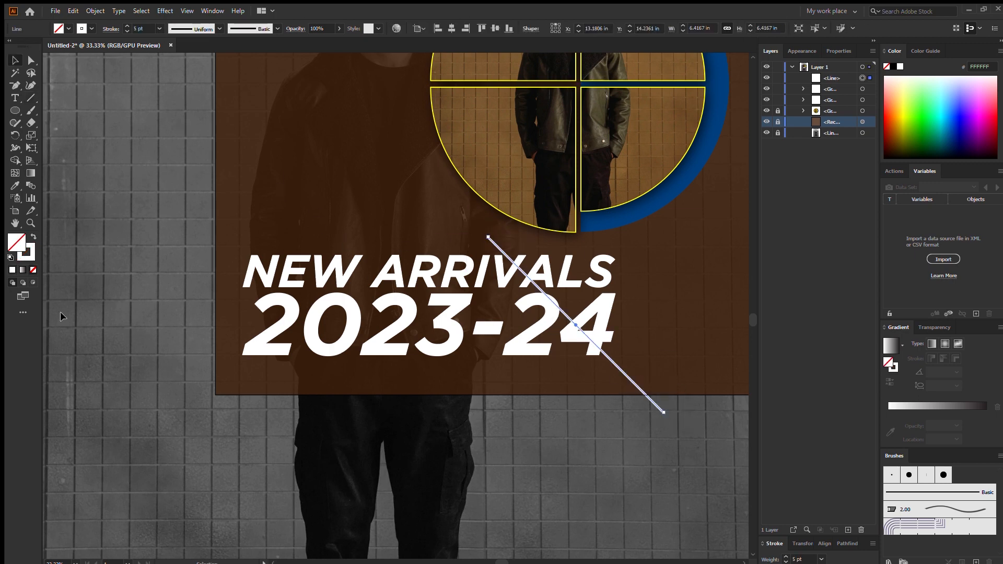
pyautogui.press('d')
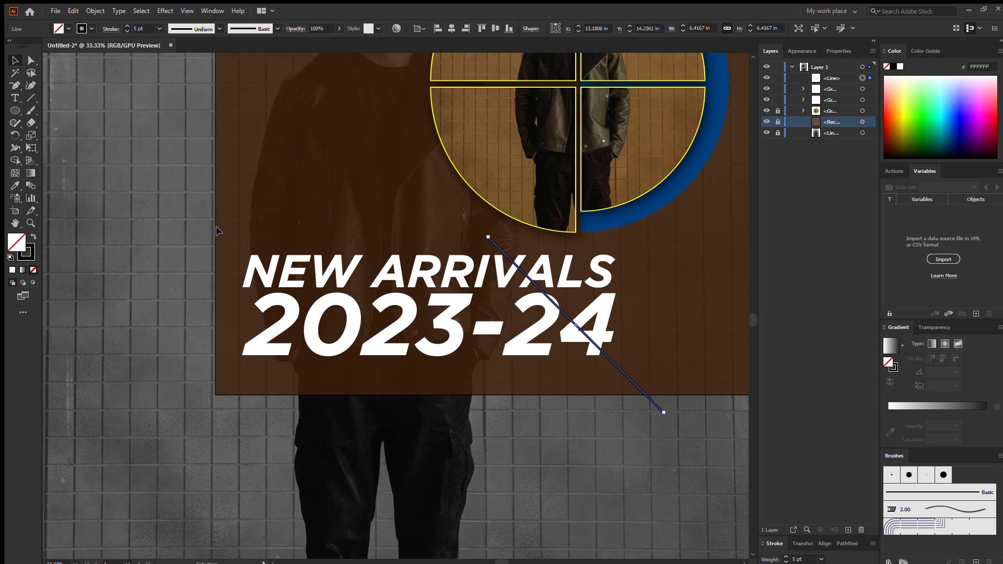
# Group the two headline lines and align the diagonal line vertically to the center of that group
pyautogui.click(375, 330)
pyautogui.hotkey('ctrl', 'g')
pyautogui.click(712, 367)
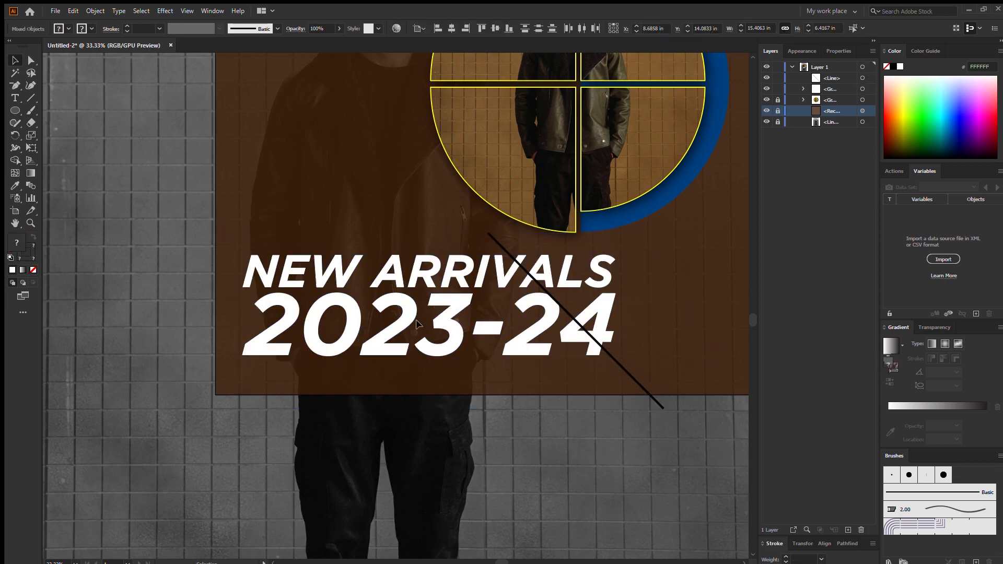
pyautogui.moveTo(712, 367); pyautogui.dragTo(554, 308)
pyautogui.click(452, 325)
pyautogui.click(495, 28)
pyautogui.click(718, 268)
# Place a copy of the diagonal line straight to the left so it crosses the beginning of the headline
pyautogui.click(599, 319)
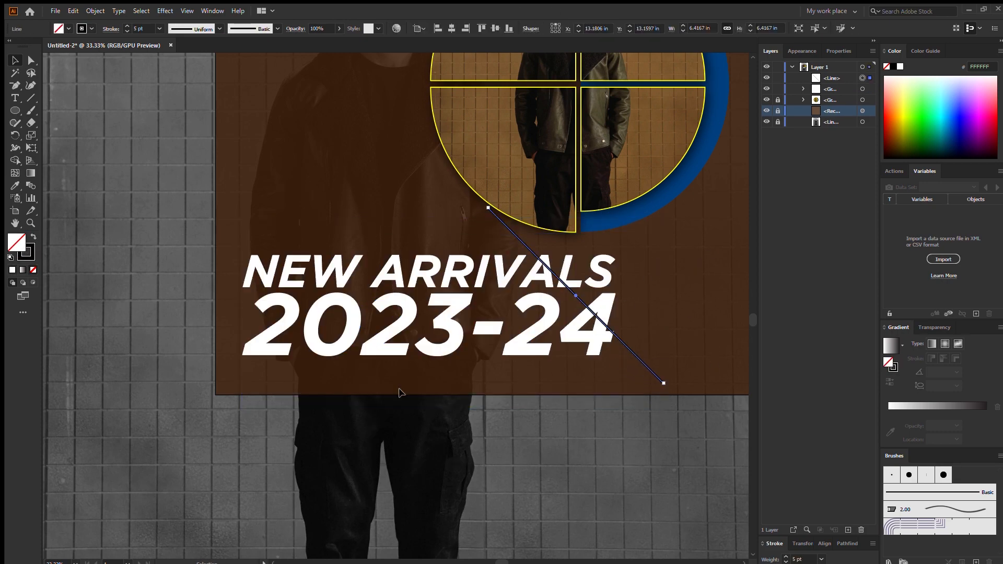
pyautogui.press('Down')
pyautogui.hotkey('alt', 'Left')
pyautogui.hotkey('shift', 'Left')
pyautogui.hotkey('shift', 'Left')
pyautogui.hotkey('shift', 'Left')
pyautogui.hotkey('shift', 'Left')
pyautogui.hotkey('shift', 'Left')
pyautogui.hotkey('shift', 'Left')
pyautogui.hotkey('shift', 'Left')
pyautogui.hotkey('shift', 'Left')
pyautogui.hotkey('shift', 'Left')
pyautogui.hotkey('shift', 'Left')
pyautogui.hotkey('shift', 'Left')
pyautogui.hotkey('shift', 'Left')
pyautogui.hotkey('shift', 'Left')
pyautogui.hotkey('shift', 'Left')
pyautogui.hotkey('shift', 'Left')
pyautogui.hotkey('shift', 'Left')
pyautogui.hotkey('shift', 'Left')
pyautogui.hotkey('shift', 'Left')
pyautogui.hotkey('shift', 'Left')
pyautogui.hotkey('shift', 'Left')
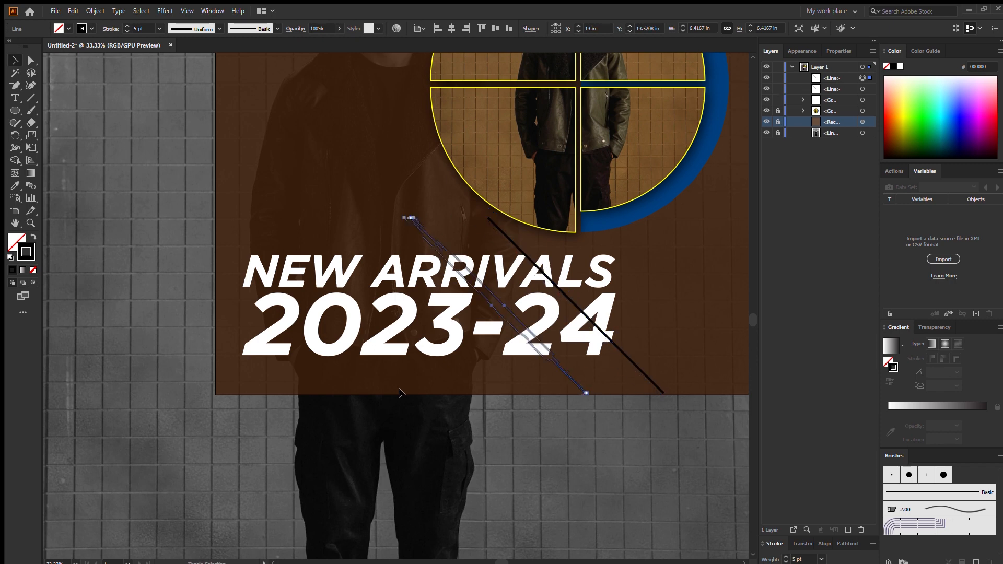
pyautogui.click(175, 408)
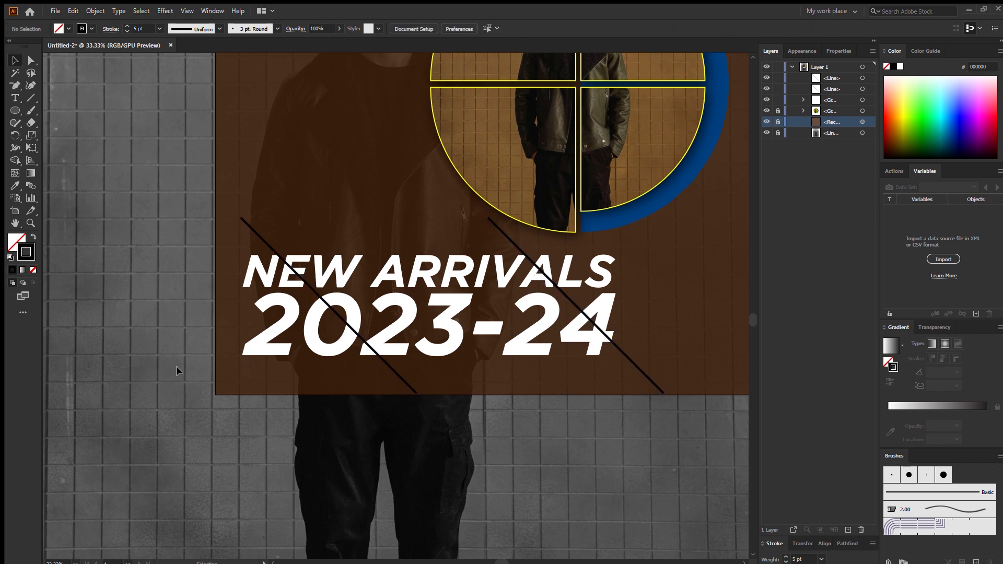
# Divide the headline outlines along both diagonal lines with Pathfinder and ungroup the resulting pieces
pyautogui.moveTo(116, 182); pyautogui.dragTo(560, 444)
pyautogui.click(847, 544)
pyautogui.click(769, 558)
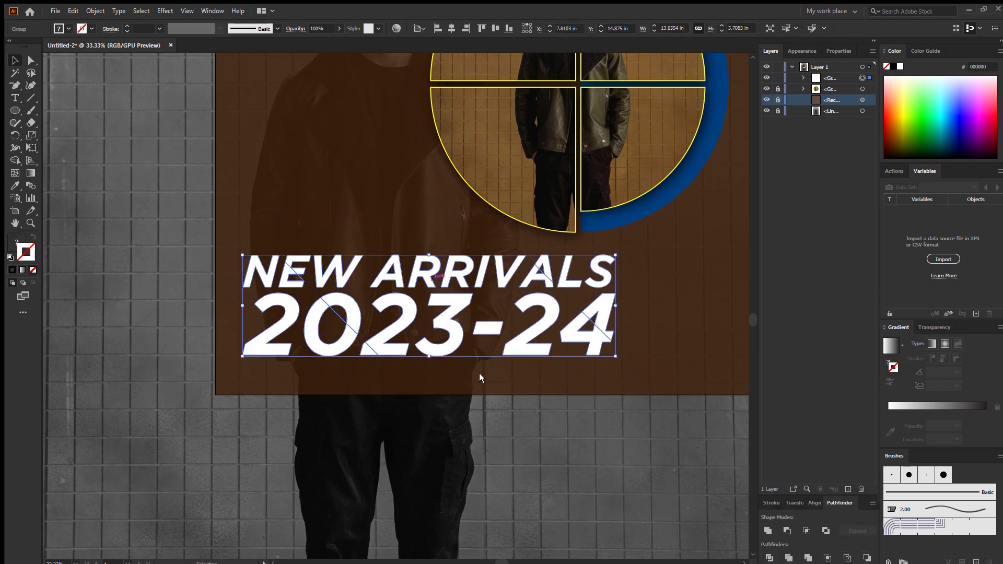
pyautogui.hotkey('ctrl', 'shift', 'g')
# Group the headline pieces that lie to the left of the first diagonal cut
pyautogui.moveTo(286, 215); pyautogui.dragTo(224, 476)
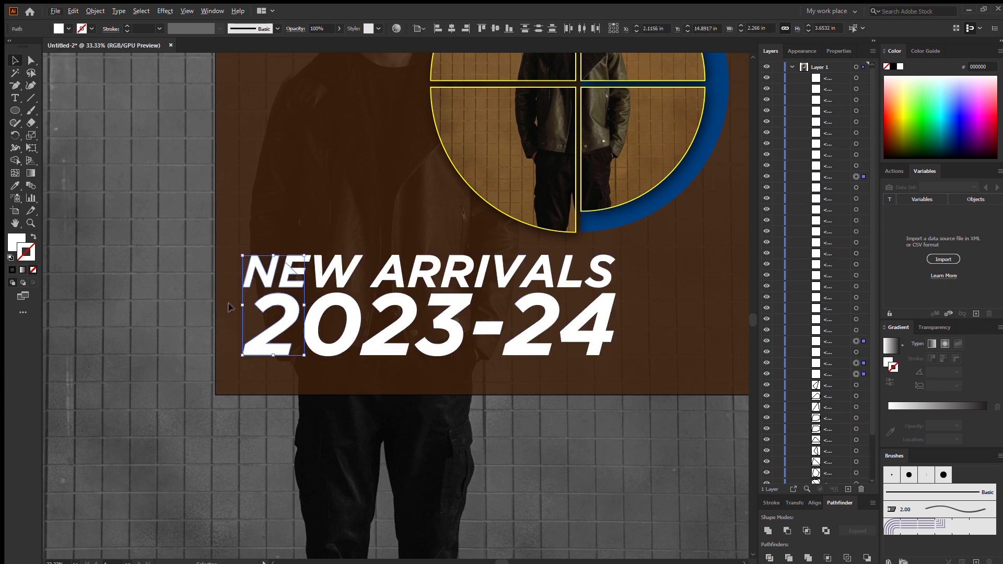
pyautogui.keyDown('alt'); pyautogui.click(314, 333); pyautogui.keyUp('alt')
pyautogui.press('Delete')
pyautogui.moveTo(250, 216); pyautogui.dragTo(280, 371)
pyautogui.keyDown('shift'); pyautogui.click(314, 348); pyautogui.keyUp('shift')
pyautogui.hotkey('ctrl', 'g')
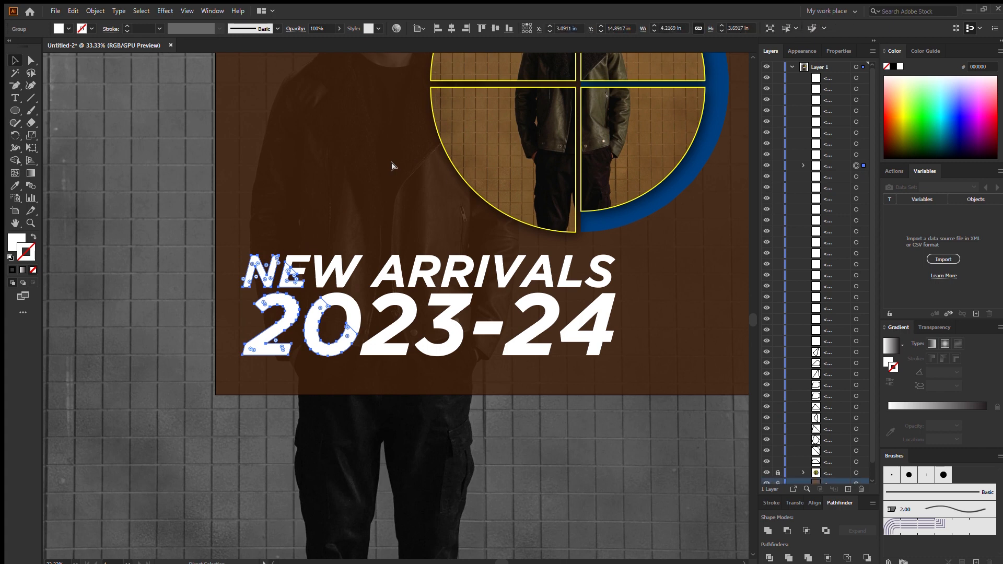
# Group the headline pieces that lie between the two diagonal cuts
pyautogui.moveTo(351, 226); pyautogui.dragTo(346, 308)
pyautogui.moveTo(376, 234); pyautogui.dragTo(529, 432)
pyautogui.keyDown('shift'); pyautogui.click(590, 324); pyautogui.keyUp('shift')
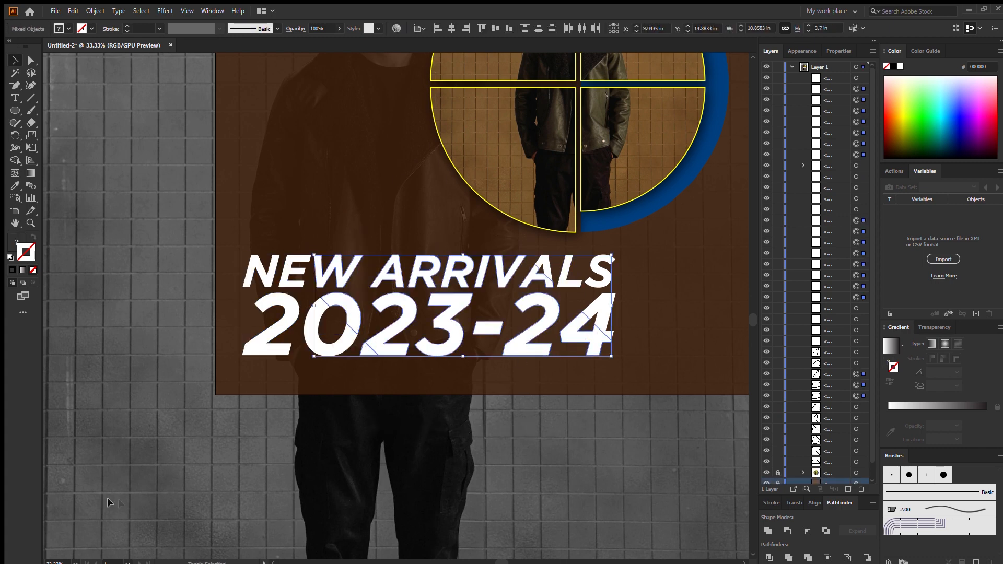
pyautogui.hotkey('ctrl', 'g')
# Group the headline pieces to the right of the second diagonal cut, including parts of A and 4 plus the letters L and S
pyautogui.moveTo(665, 237); pyautogui.dragTo(576, 302)
pyautogui.keyDown('shift'); pyautogui.click(563, 283); pyautogui.keyUp('shift')
pyautogui.keyDown('shift'); pyautogui.click(546, 271); pyautogui.keyUp('shift')
pyautogui.hotkey('ctrl', 'g')
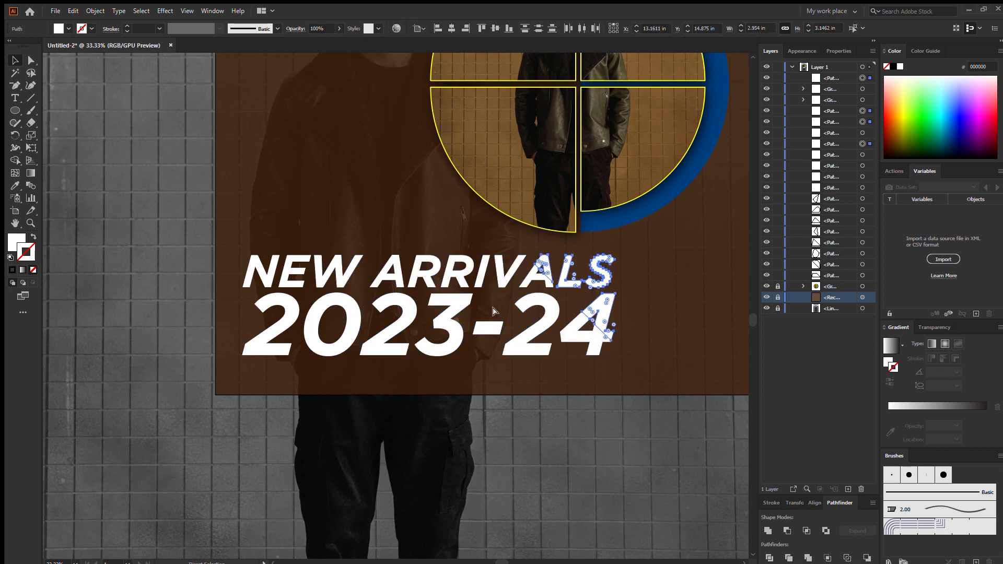
pyautogui.hotkey('ctrl', 'g')
# Add the missed pieces of NEW to the selected middle section and ungroup the selection
pyautogui.click(870, 121)
pyautogui.click(330, 271)
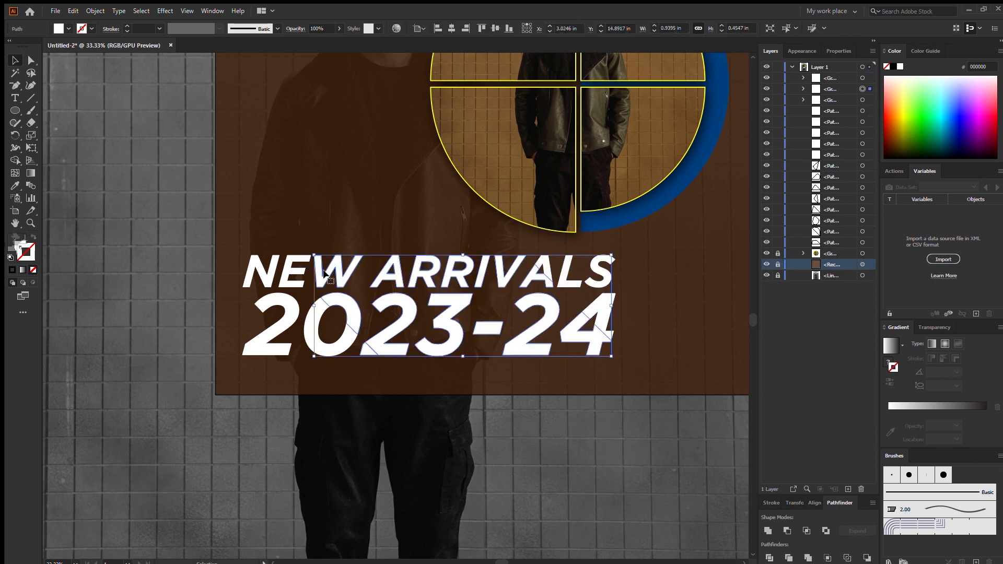
pyautogui.keyDown('shift'); pyautogui.click(296, 258); pyautogui.keyUp('shift')
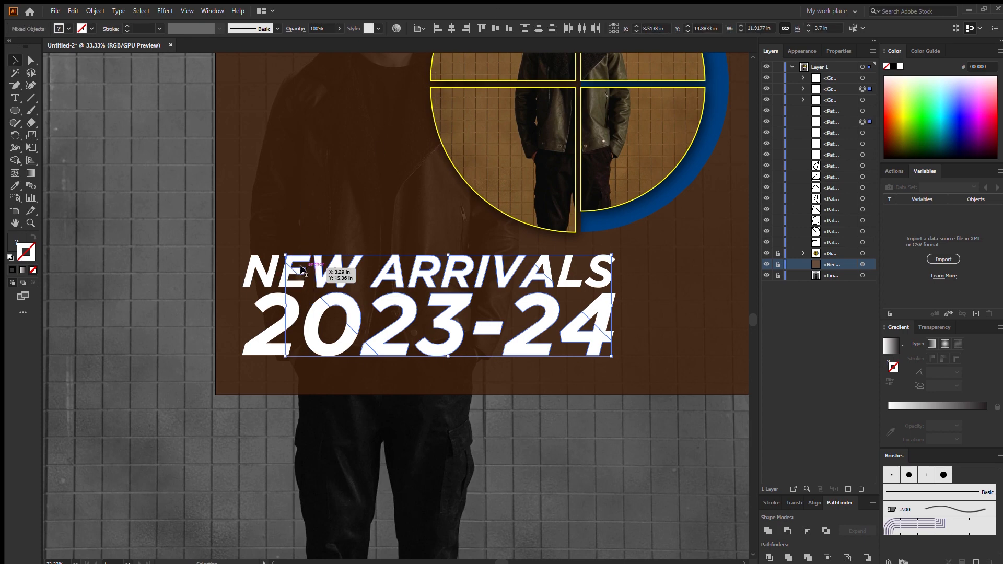
pyautogui.hotkey('ctrl', '+')
pyautogui.keyDown('shift'); pyautogui.click(95, 234); pyautogui.keyUp('shift')
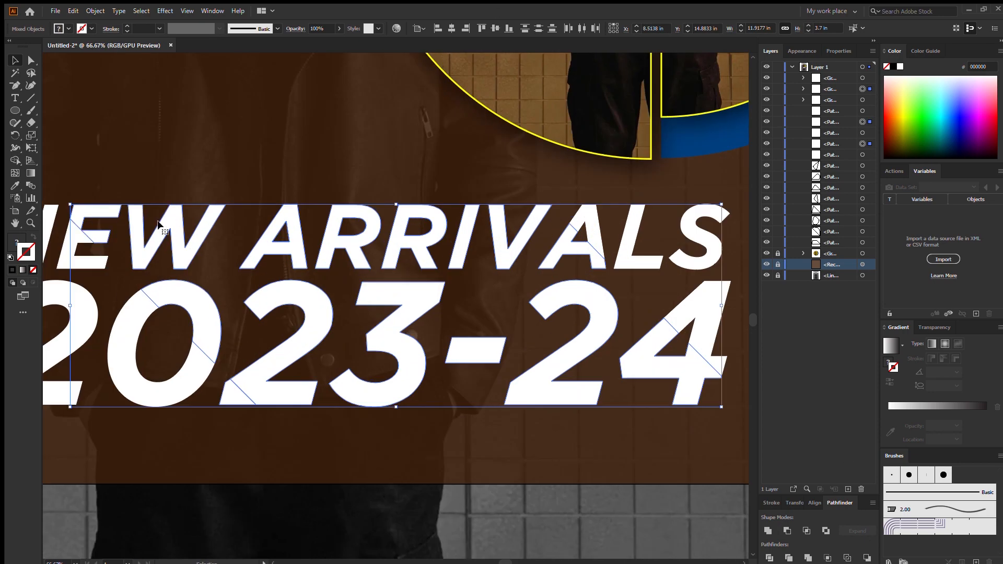
pyautogui.hotkey('ctrl', 'shift', 'g')
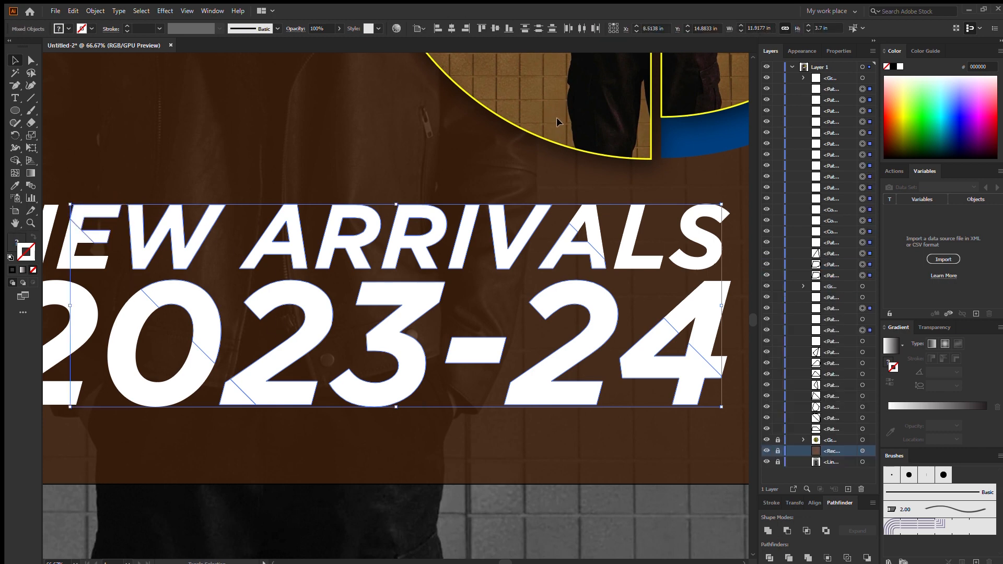
# Delete the empty leftover path between the lower arms of the E in NEW
pyautogui.press('a')
pyautogui.press('v')
pyautogui.scroll(6, 89, 248)
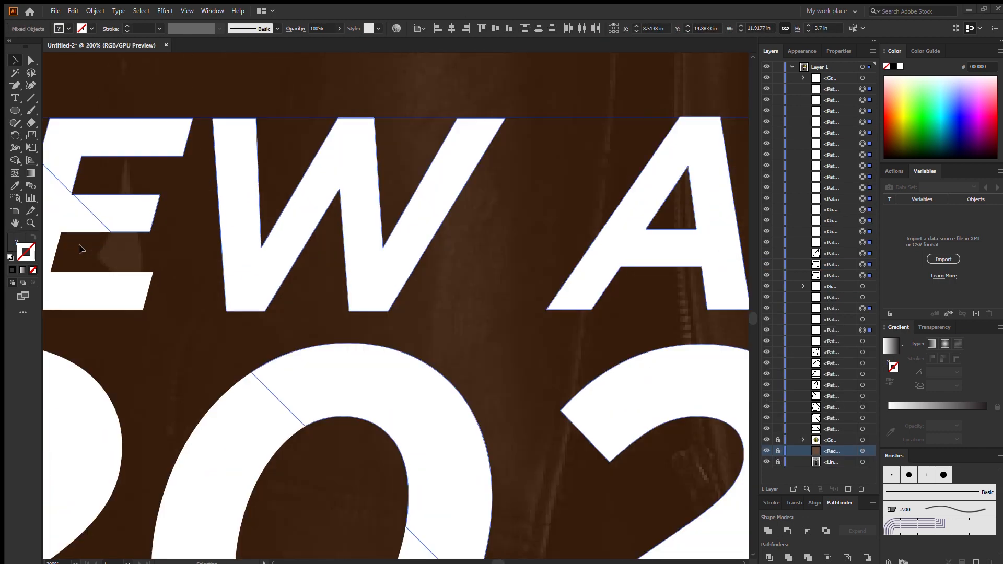
pyautogui.keyDown('shift'); pyautogui.click(298, 319); pyautogui.keyUp('shift')
pyautogui.keyDown('shift'); pyautogui.click(296, 318); pyautogui.keyUp('shift')
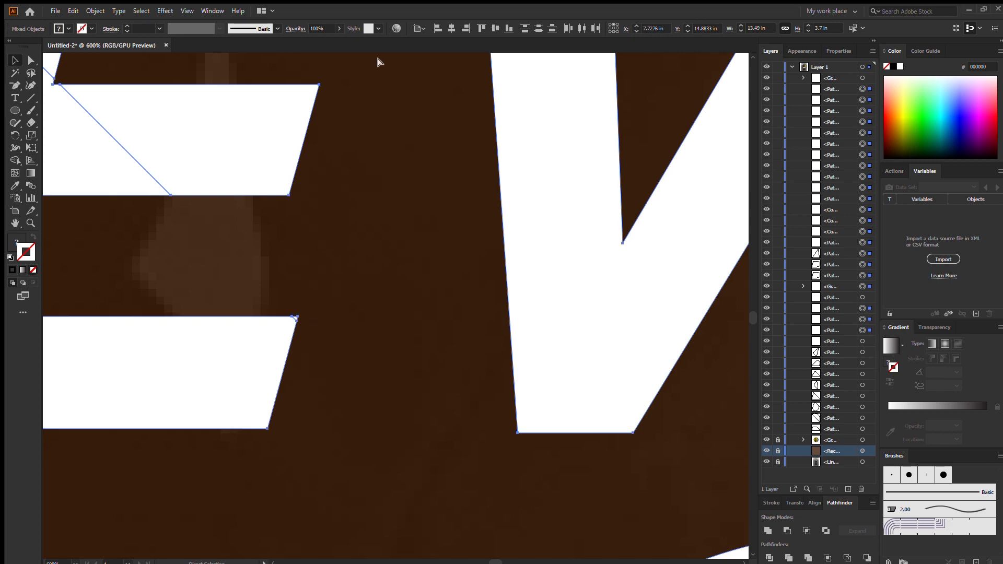
pyautogui.hotkey('ctrl', '0')
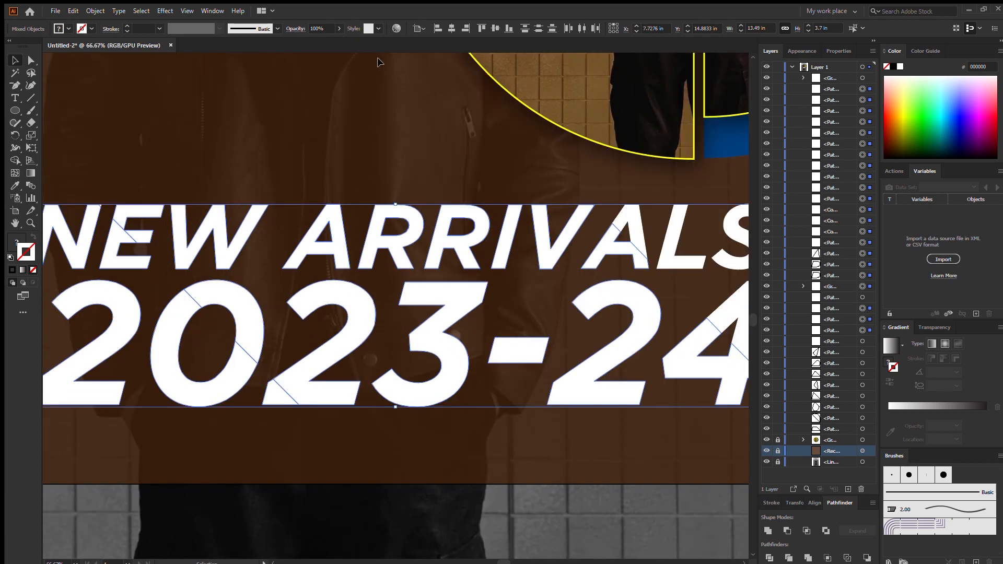
pyautogui.click(256, 141)
pyautogui.keyDown('shift'); pyautogui.click(140, 236); pyautogui.keyUp('shift')
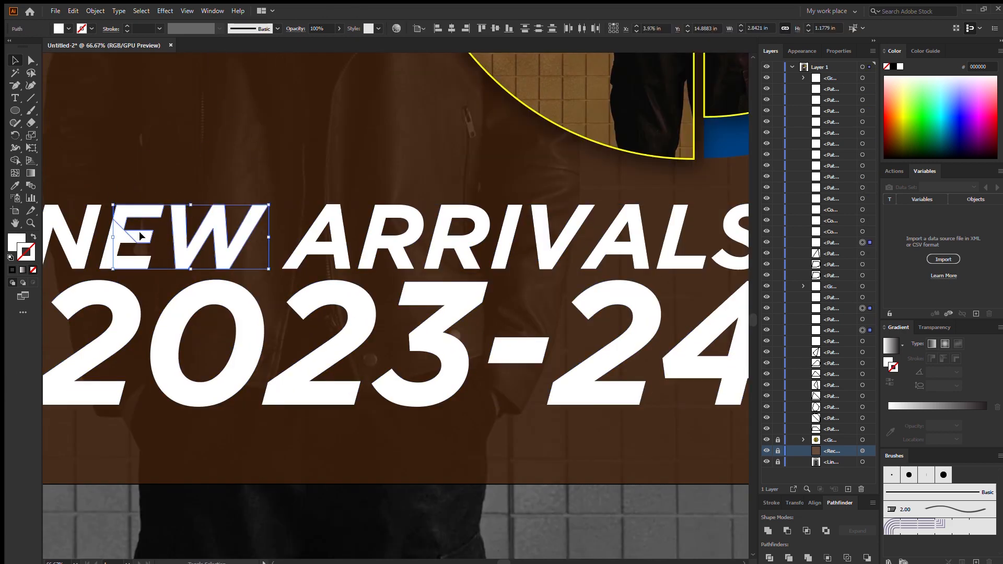
pyautogui.click(142, 242)
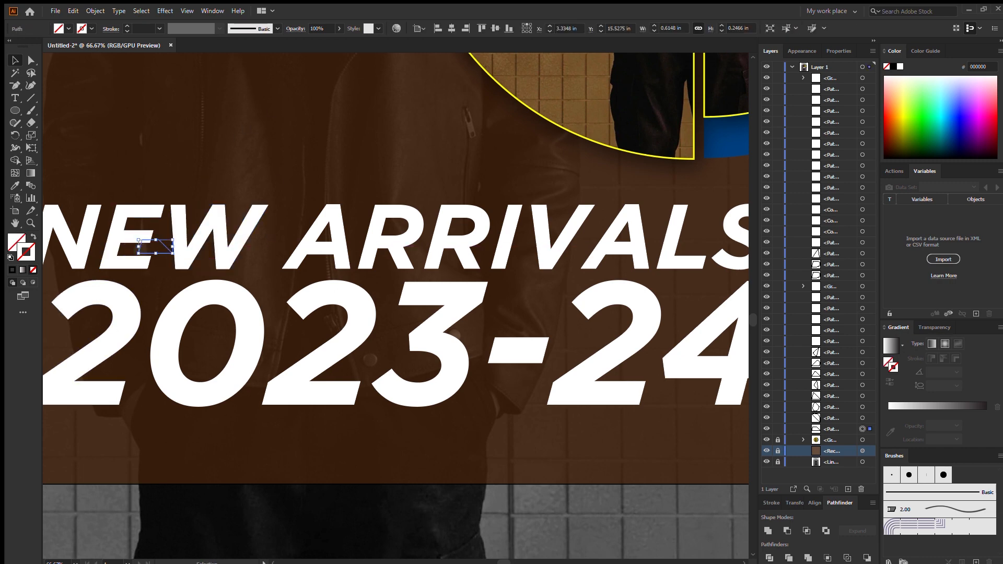
pyautogui.press('Delete')
# Select all the pieces between the two cuts, including the missed E and W parts, and group them as the middle section
pyautogui.moveTo(126, 181); pyautogui.dragTo(696, 444)
pyautogui.keyDown('shift'); pyautogui.click(116, 342); pyautogui.keyUp('shift')
pyautogui.keyDown('shift'); pyautogui.click(161, 354); pyautogui.keyUp('shift')
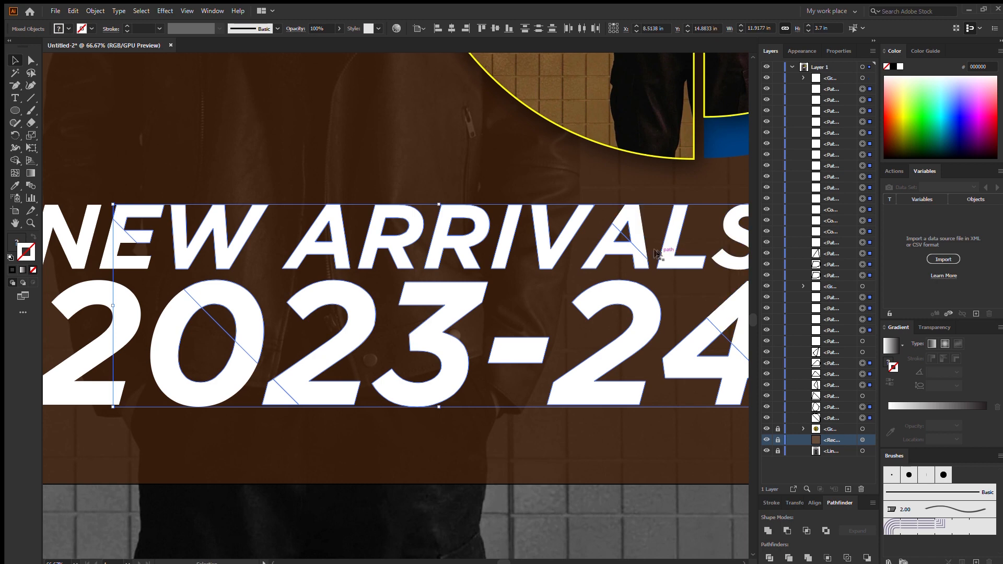
pyautogui.press('a')
pyautogui.hotkey('ctrl', '-')
pyautogui.hotkey('ctrl', 'g')
pyautogui.press('v')
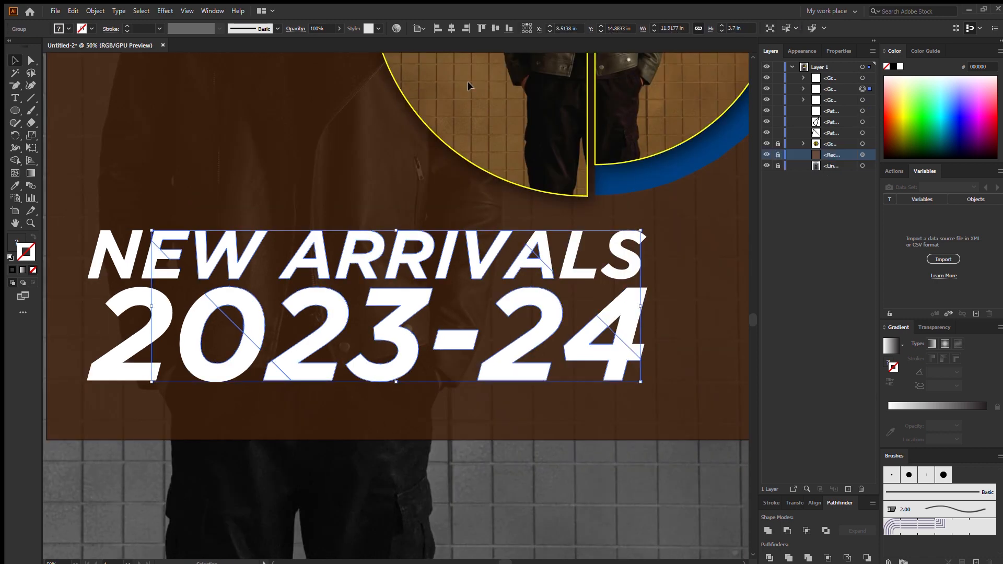
# Check the ungrouped leftovers at the corner of the N and delete an empty leftover path
pyautogui.click(863, 111)
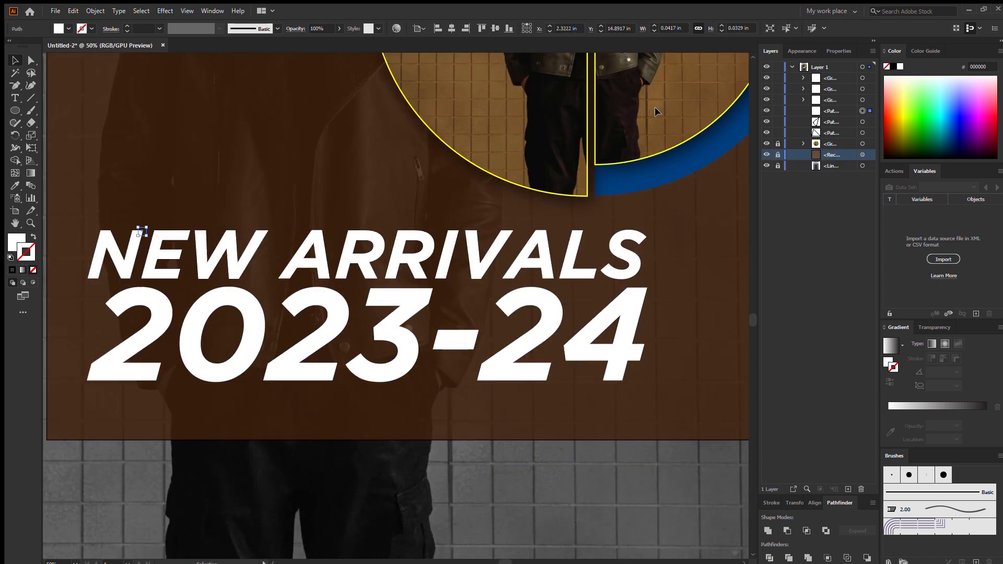
pyautogui.hotkey('ctrl', '+')
pyautogui.hotkey('ctrl', '+')
pyautogui.hotkey('ctrl', '+')
pyautogui.hotkey('ctrl', '+')
pyautogui.hotkey('ctrl', '+')
pyautogui.hotkey('ctrl', '+')
pyautogui.hotkey('ctrl', '+')
pyautogui.hotkey('ctrl', '+')
pyautogui.hotkey('ctrl', '+')
pyautogui.hotkey('ctrl', '+')
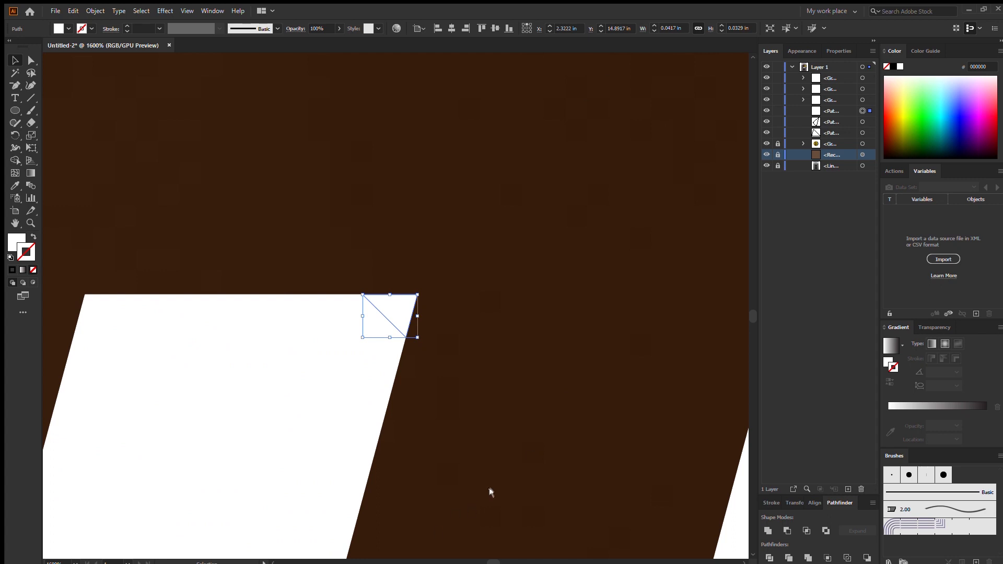
pyautogui.press('Delete')
pyautogui.hotkey('ctrl', '+')
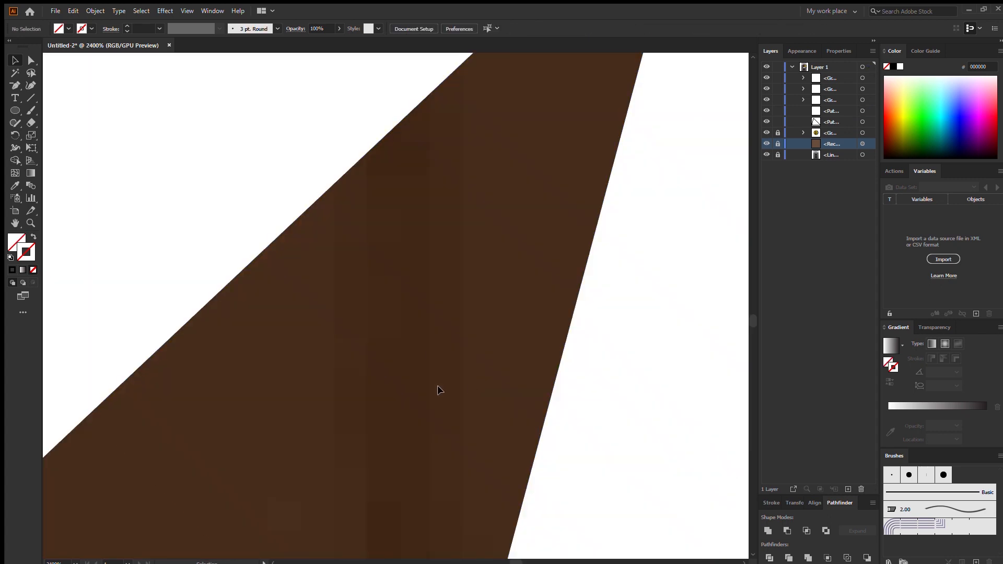
# Include the tiny cut-off corner piece of the N in the middle section's group
pyautogui.click(863, 110)
pyautogui.hotkey('ctrl', '+')
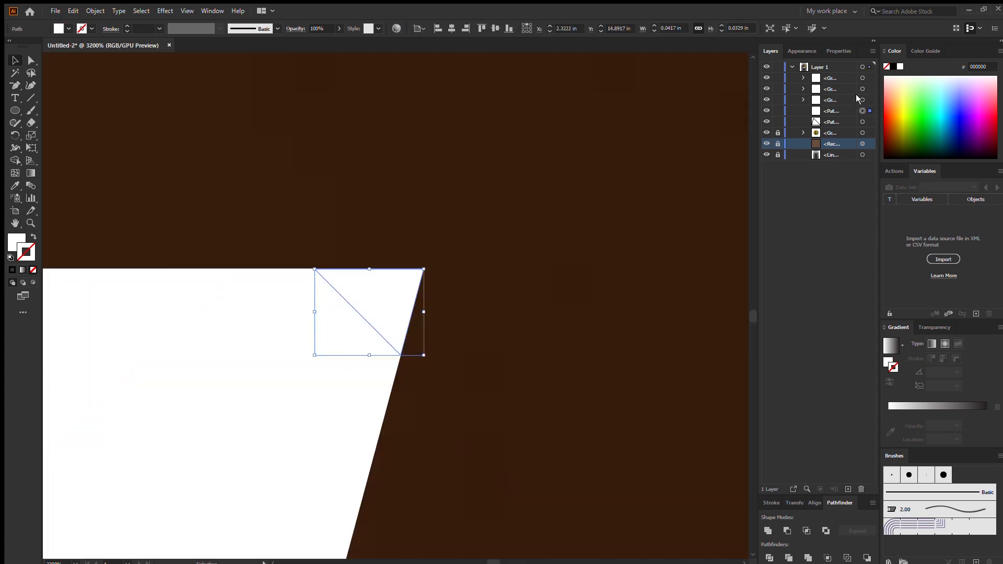
pyautogui.press('Delete')
pyautogui.hotkey('ctrl', '-')
pyautogui.hotkey('ctrl', '-')
pyautogui.hotkey('ctrl', '-')
pyautogui.hotkey('ctrl', '-')
pyautogui.hotkey('ctrl', '-')
pyautogui.hotkey('ctrl', '-')
pyautogui.click(604, 359)
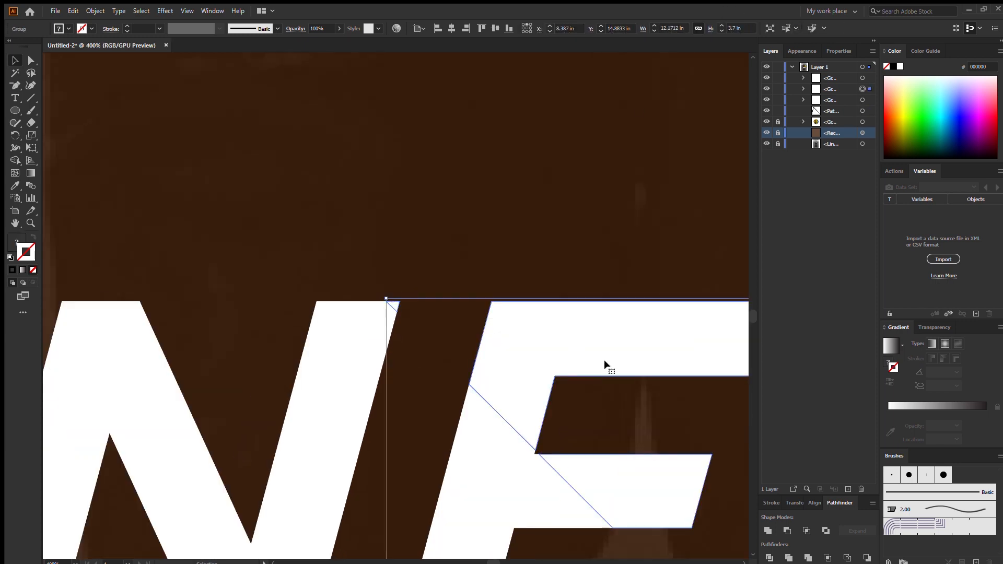
# Fill the left cut section of the headline with the white-to-black linear gradient and remove its stroke
pyautogui.click(381, 261)
pyautogui.hotkey('ctrl', '0')
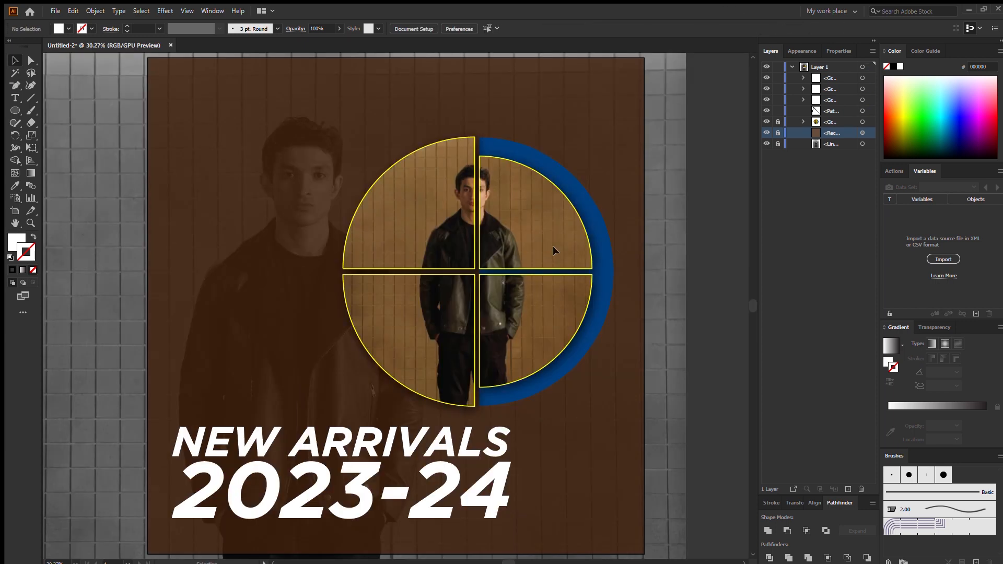
pyautogui.click(186, 443)
pyautogui.click(964, 406)
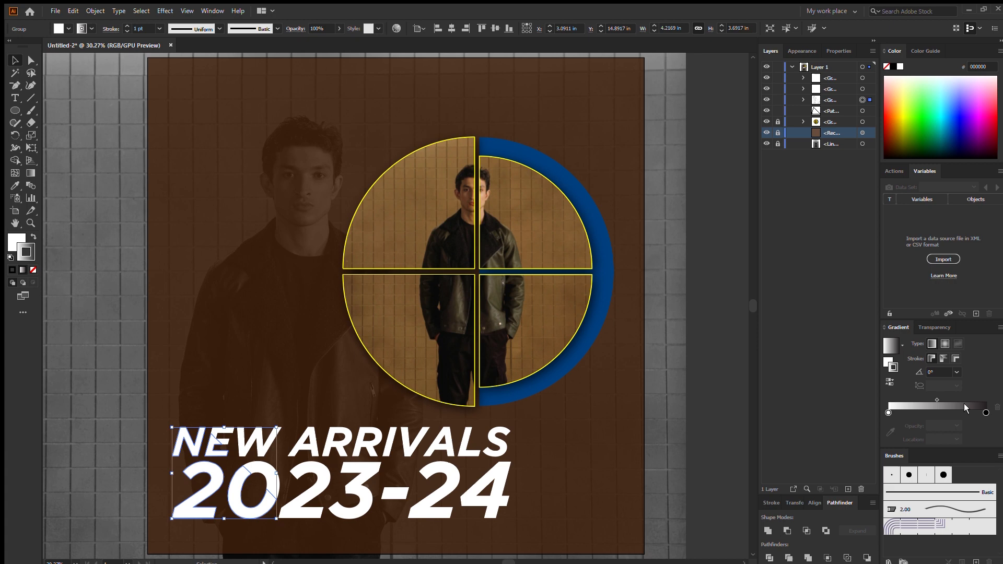
pyautogui.click(34, 238)
pyautogui.click(33, 270)
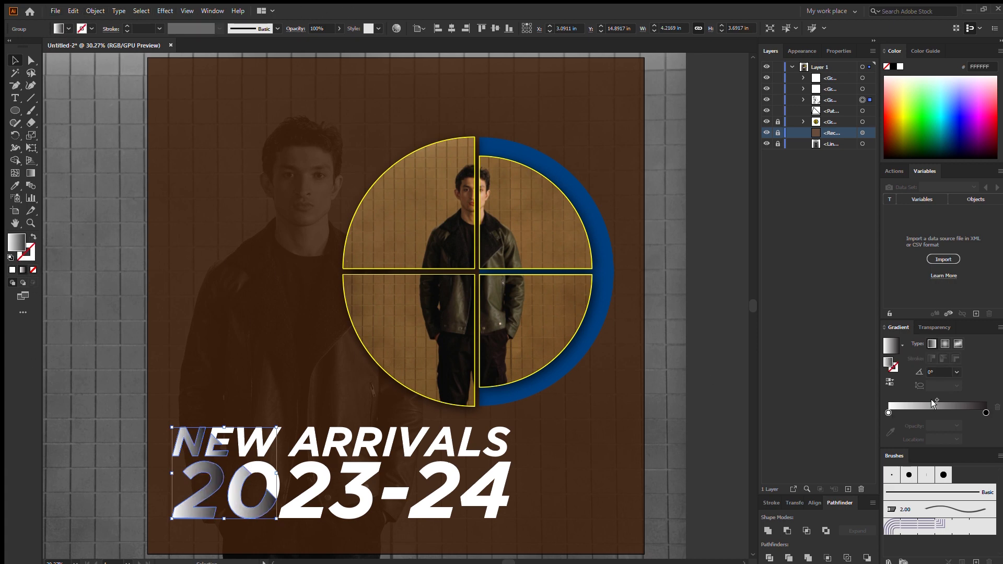
# Shift the gradient's midpoint and black stop, placing the stop at about 80.6%, and try angles of -45° and 45°
pyautogui.moveTo(935, 400); pyautogui.dragTo(966, 412)
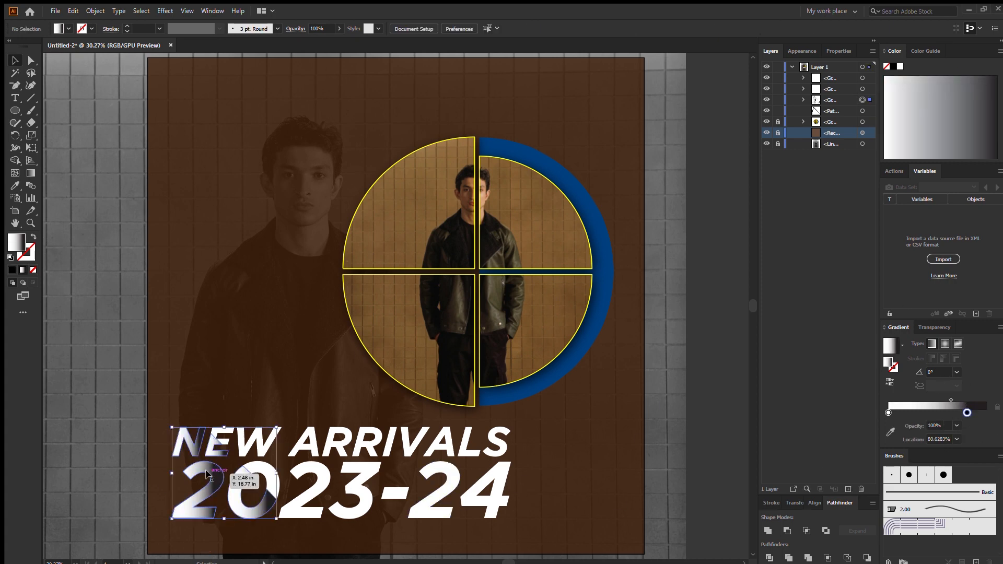
pyautogui.click(971, 310)
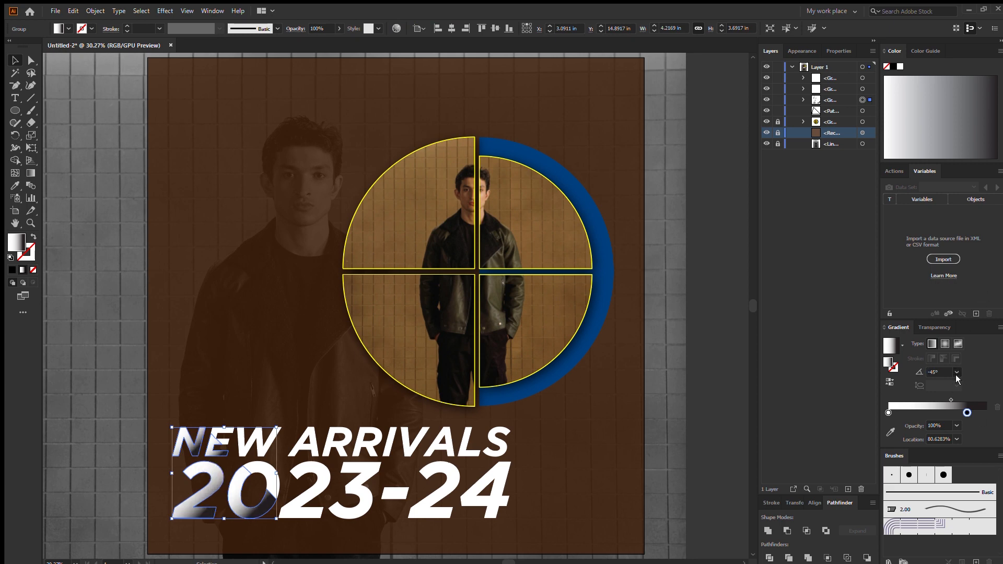
pyautogui.click(961, 247)
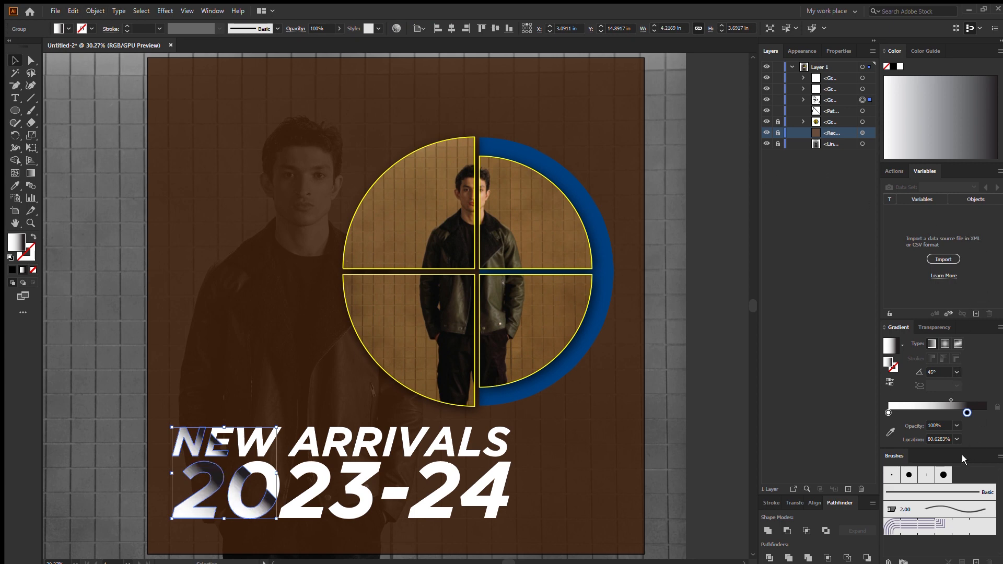
# Dock the gradient settings with Actions and Variables, and set the linear gradient's black stop location to 100%
pyautogui.moveTo(903, 327); pyautogui.dragTo(918, 175)
pyautogui.click(960, 366)
pyautogui.click(988, 379)
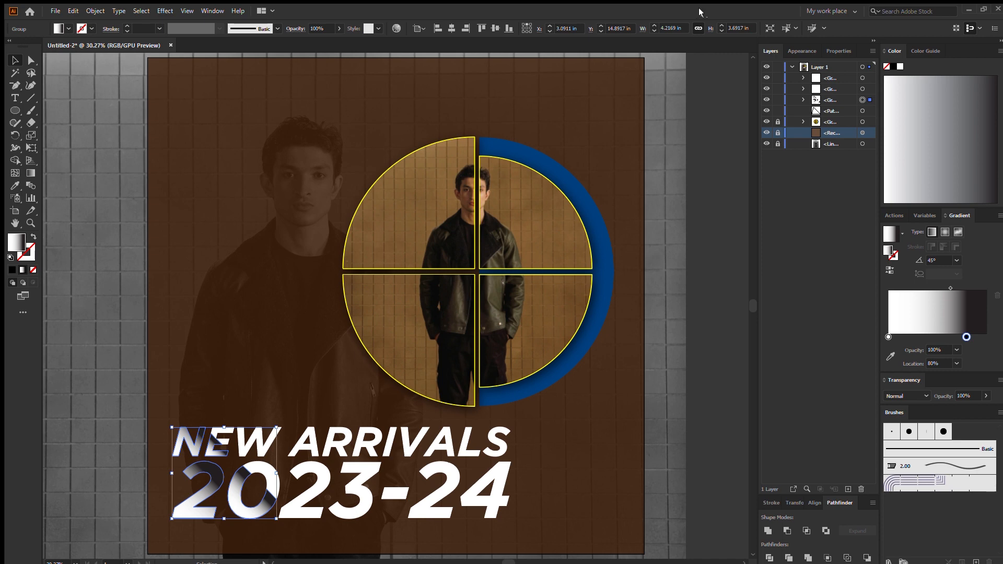
pyautogui.click(957, 363)
pyautogui.click(975, 474)
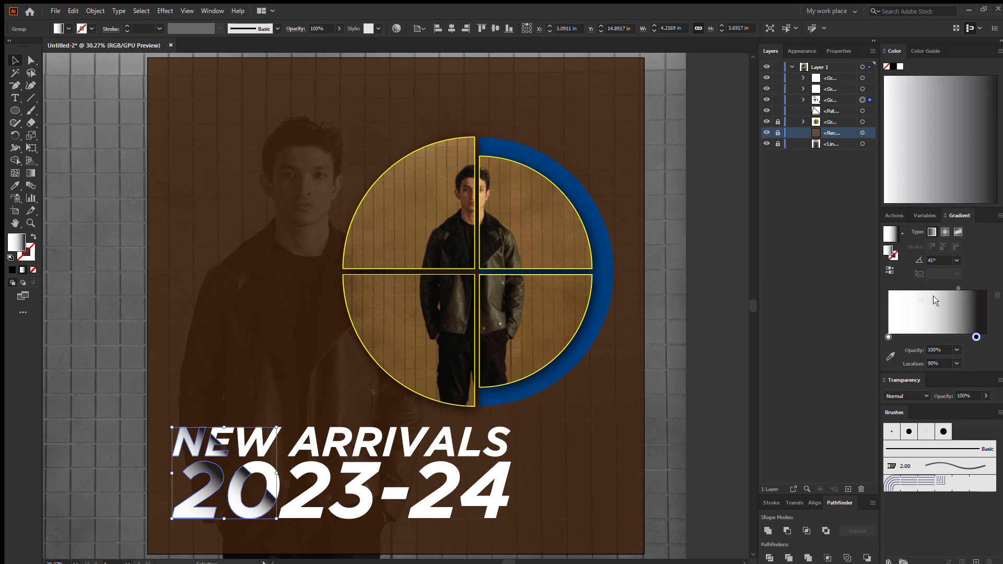
pyautogui.click(947, 235)
pyautogui.click(933, 232)
pyautogui.moveTo(976, 337); pyautogui.dragTo(989, 338)
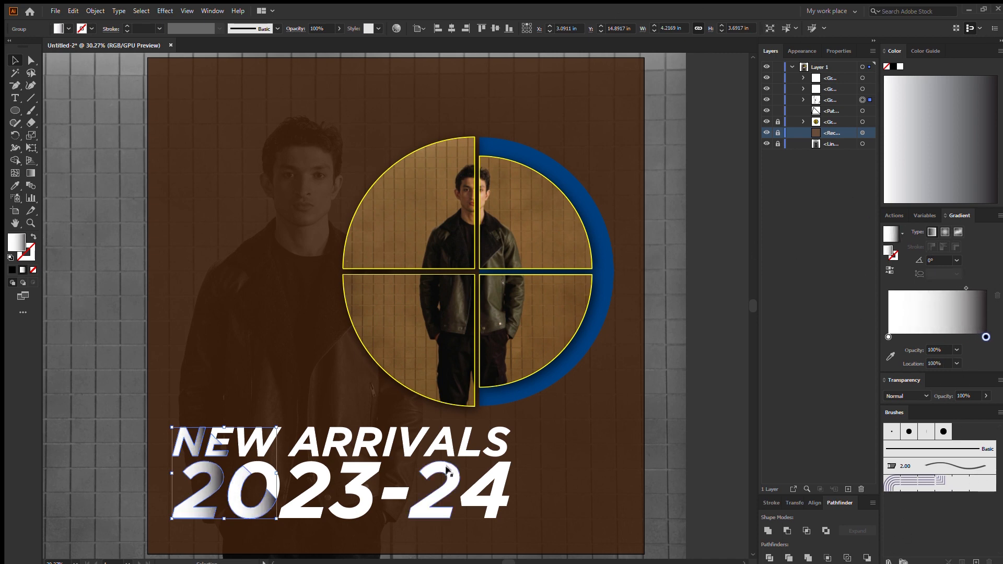
# Move the left section of the headline down about 0.15 in, away from the middle section
pyautogui.press('Down')
pyautogui.press('Down')
pyautogui.press('Down')
pyautogui.press('Down')
pyautogui.press('Down')
pyautogui.press('Down')
pyautogui.press('Down')
pyautogui.press('Down')
pyautogui.press('Down')
pyautogui.press('Down')
pyautogui.press('Down')
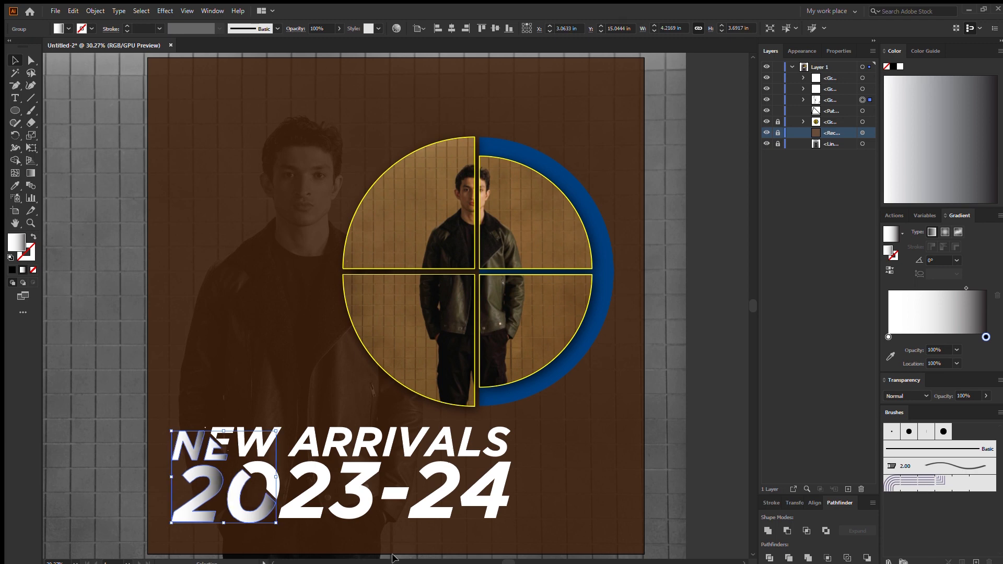
# Redraw the left section's gradient diagonally upward from the base of the 2 at about 42°
pyautogui.press('g')
pyautogui.moveTo(173, 520); pyautogui.dragTo(238, 463)
pyautogui.press('v')
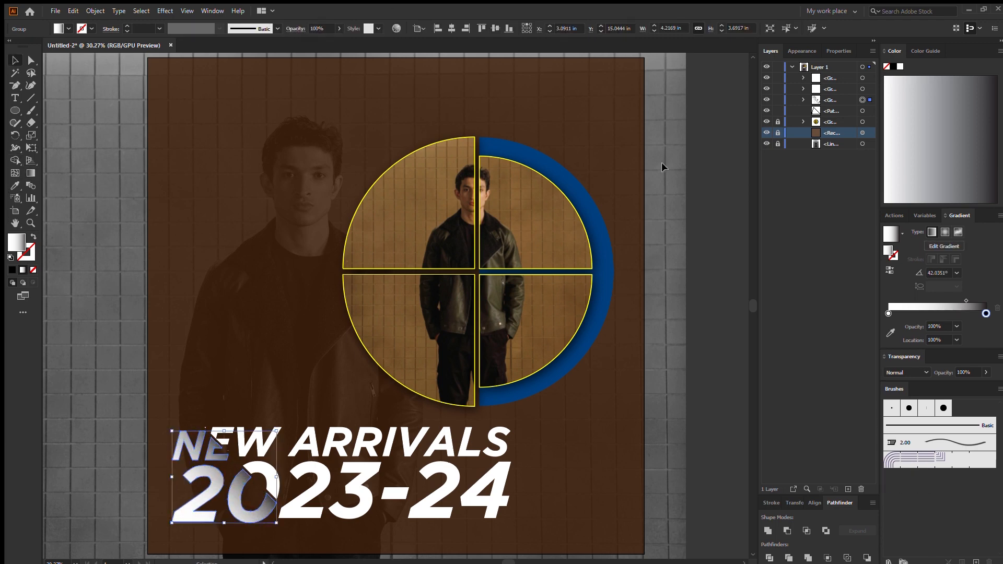
# Nudge the left section up to Y 14.9889 in and right to X 3.1744 in, then deselect it
pyautogui.hotkey('ctrl', '=')
pyautogui.hotkey('ctrl', '=')
pyautogui.press('Up')
pyautogui.press('Up')
pyautogui.press('Up')
pyautogui.press('Up')
pyautogui.press('Right')
pyautogui.press('Right')
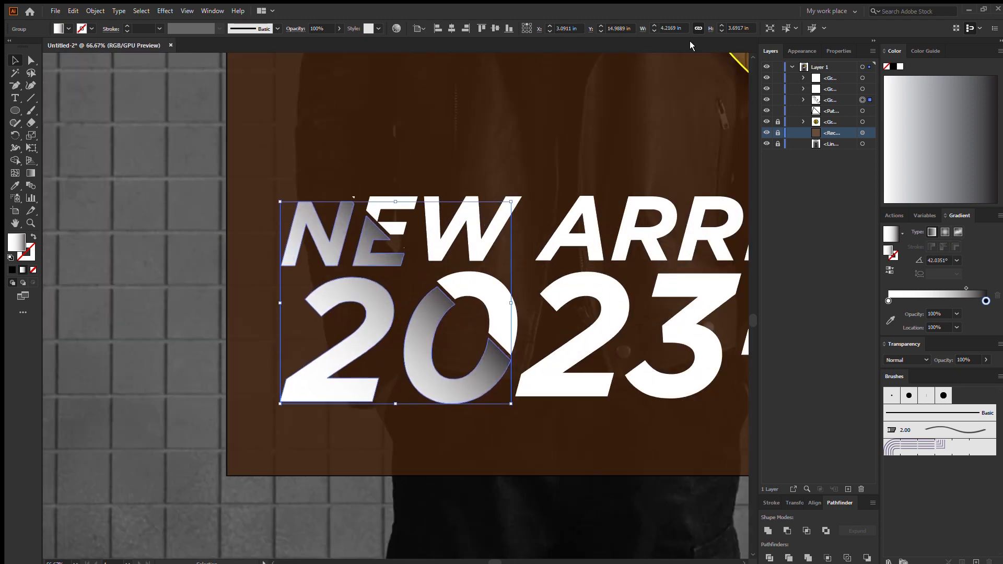
pyautogui.press('Right')
pyautogui.press('Right')
pyautogui.press('Right')
pyautogui.press('Right')
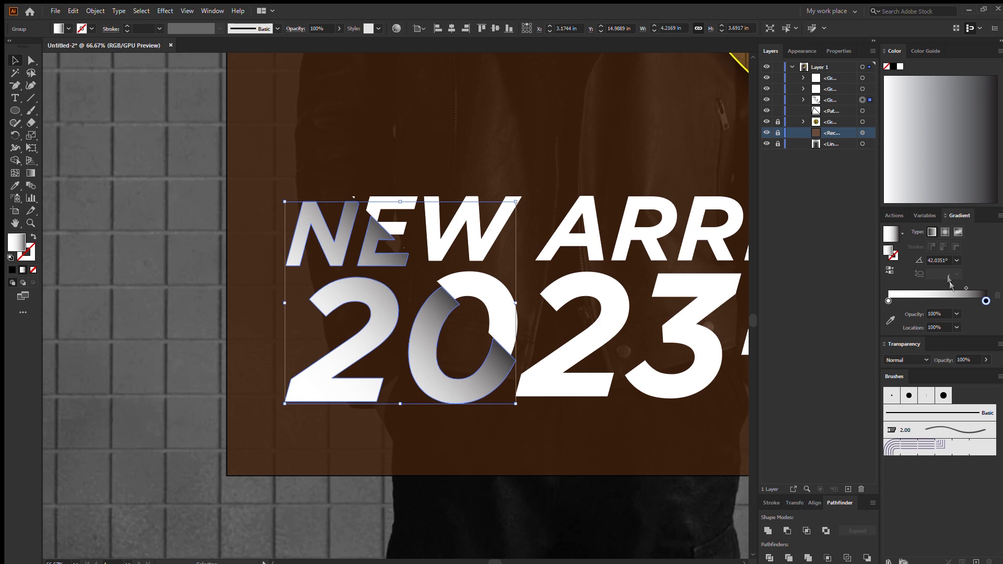
pyautogui.click(681, 98)
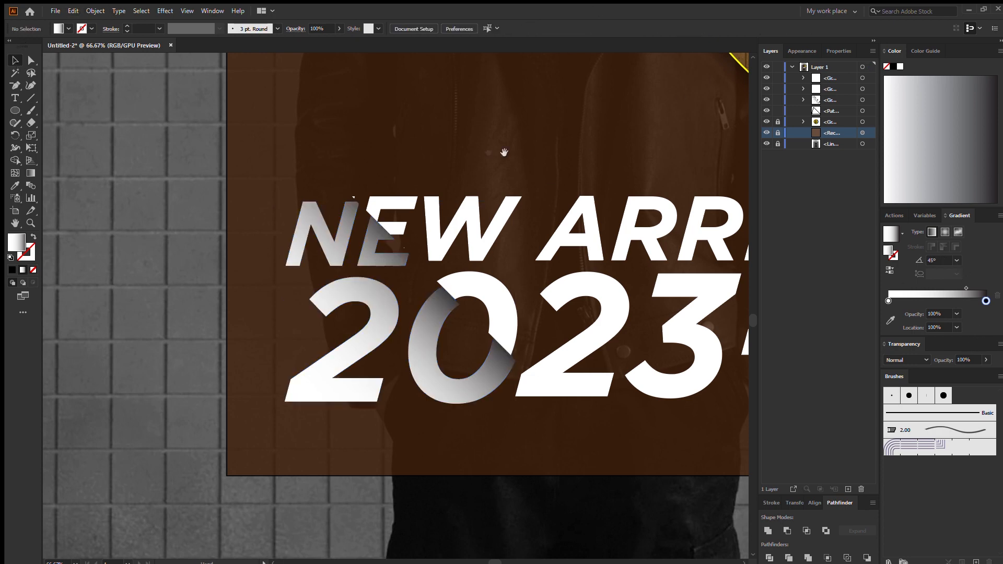
# Fill the right section (ALS and 4) with the reversed gradient, drawn diagonally at about 37°
pyautogui.moveTo(504, 152); pyautogui.dragTo(54, 222)
pyautogui.click(548, 300)
pyautogui.click(31, 173)
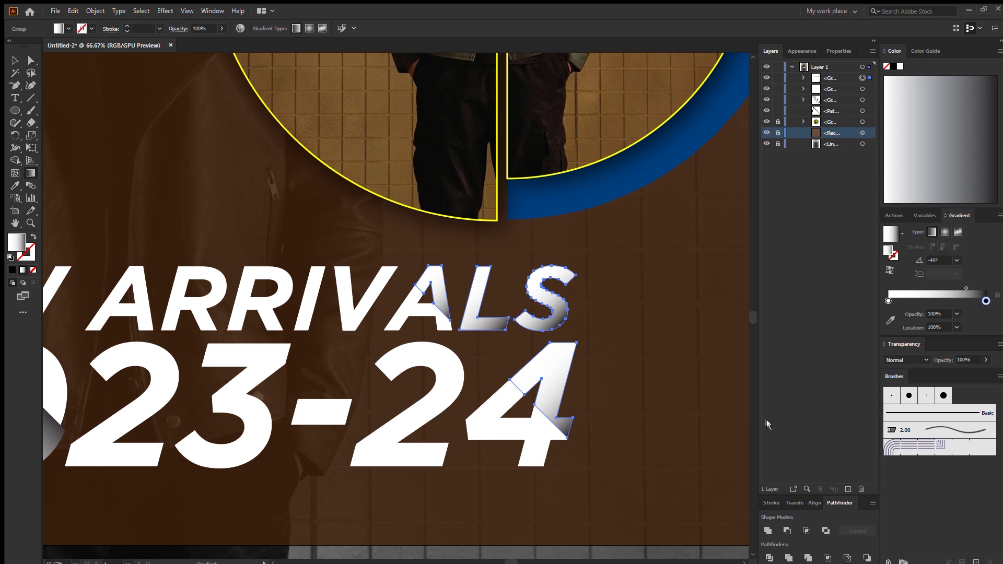
pyautogui.moveTo(472, 387); pyautogui.dragTo(536, 334)
pyautogui.click(890, 271)
pyautogui.moveTo(474, 357); pyautogui.dragTo(538, 310)
pyautogui.press('v')
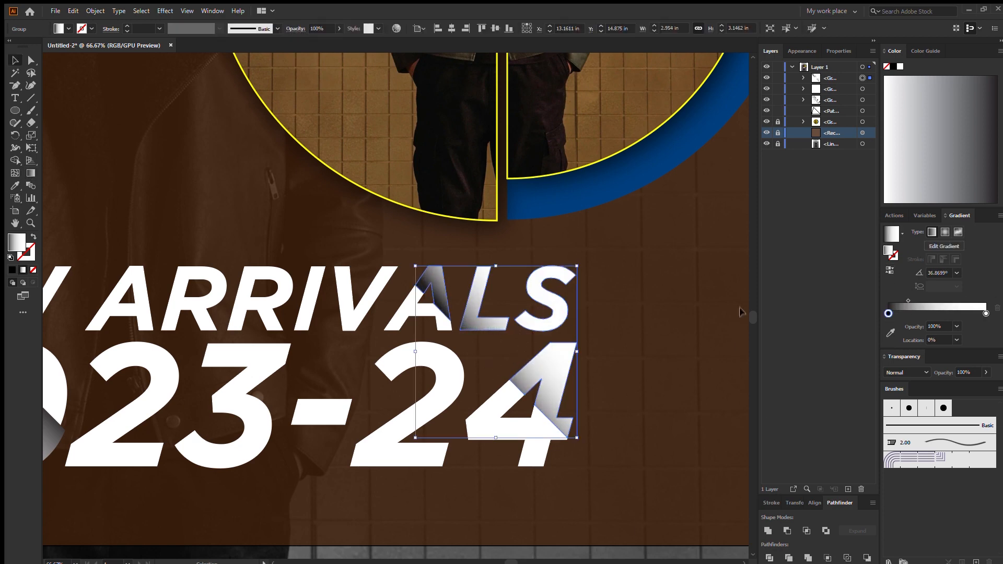
# Redraw the right section's gradient diagonally at about 42° so the dark end lies along the cut
pyautogui.press('g')
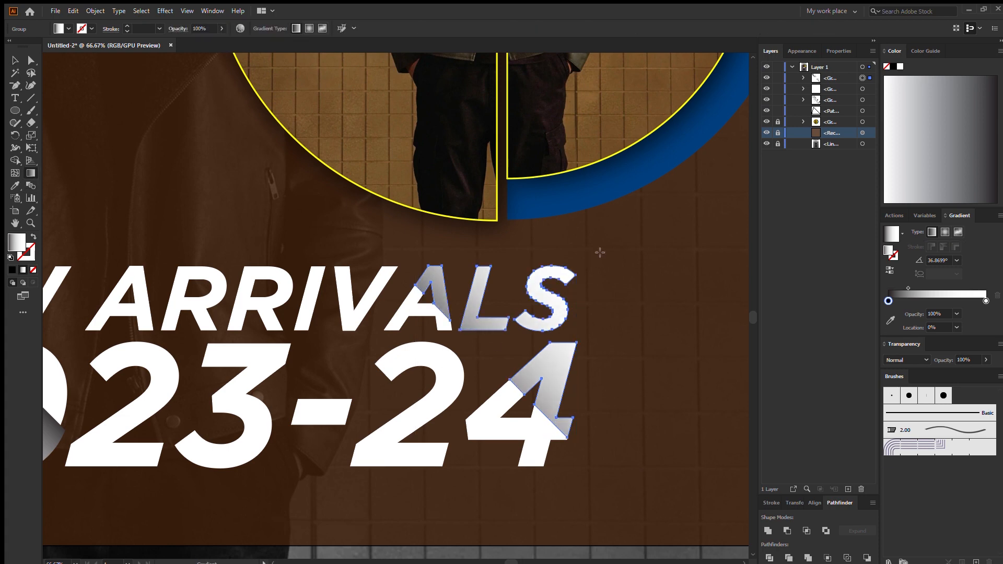
pyautogui.moveTo(600, 253); pyautogui.dragTo(41, 510)
pyautogui.moveTo(486, 353); pyautogui.dragTo(568, 289)
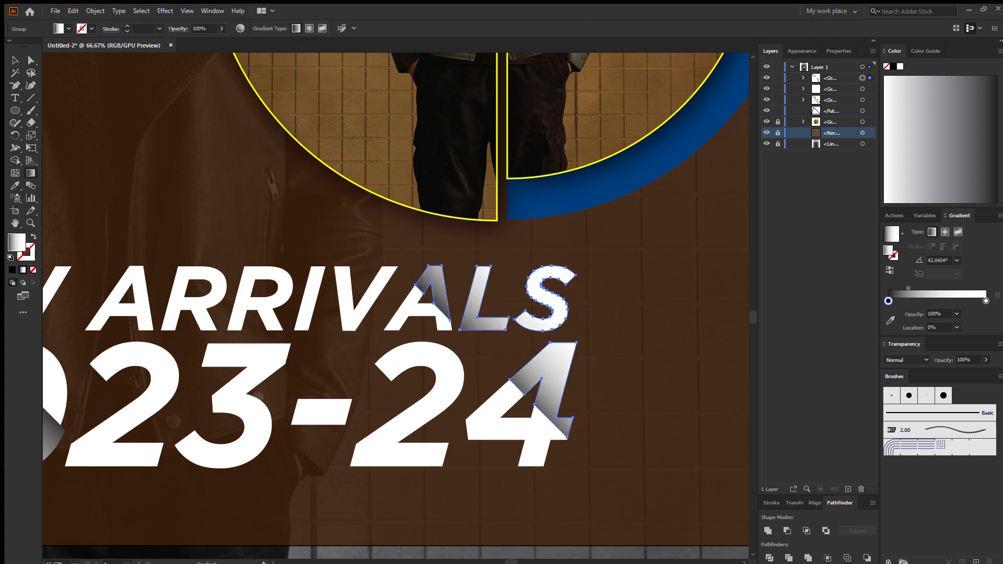
# Nudge the right section up to Y 14.7917 in and left to X 13.0777 in
pyautogui.press('v')
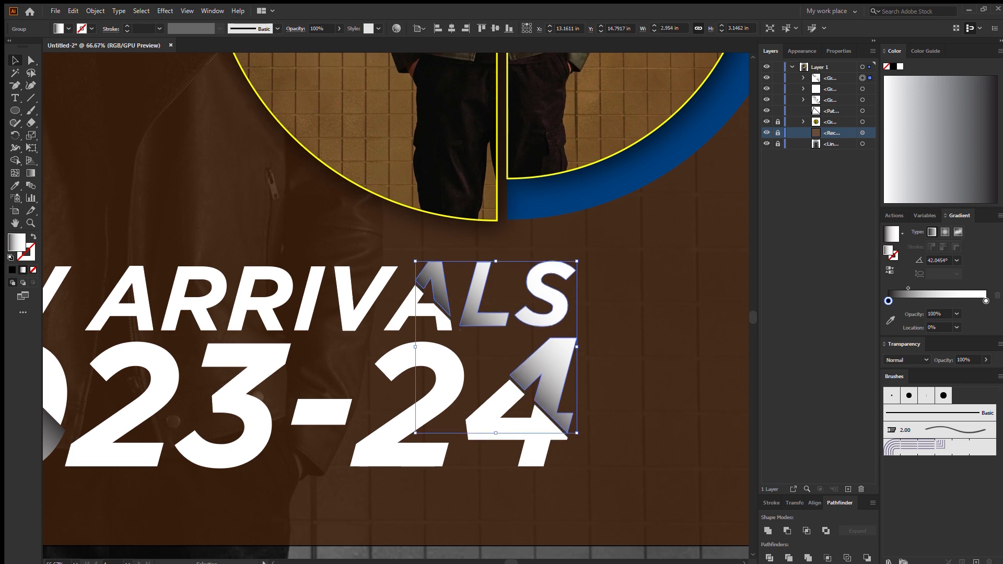
pyautogui.press('Left')
pyautogui.press('Left')
pyautogui.press('Down')
pyautogui.press('Down')
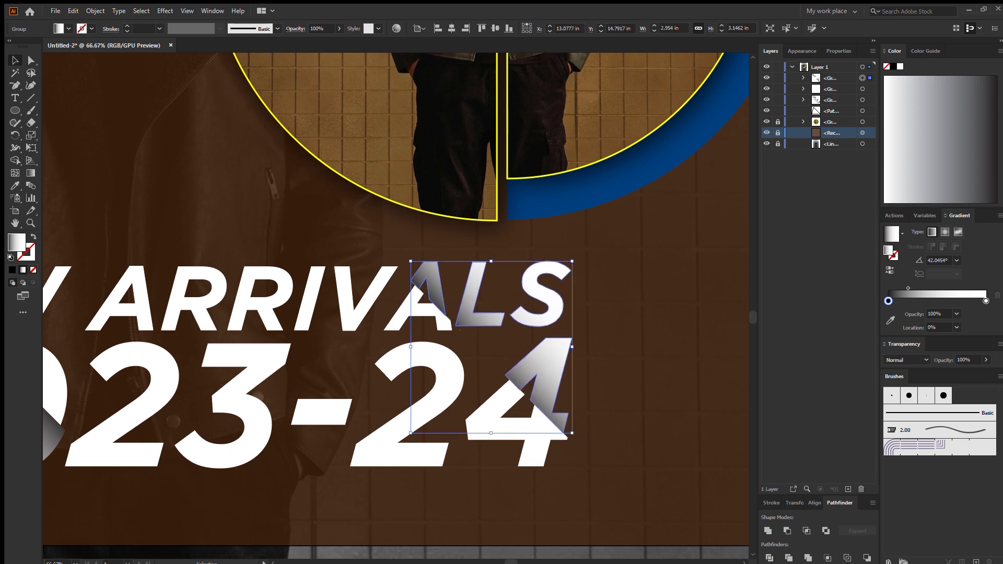
# Move the right section's group directly below the middle section in the stacking order
pyautogui.moveTo(831, 78); pyautogui.dragTo(834, 100)
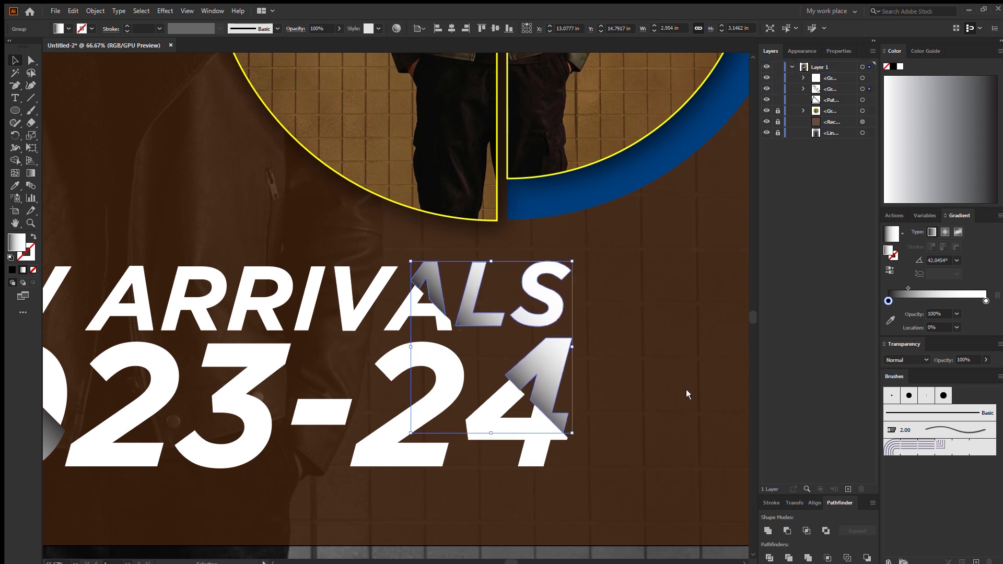
pyautogui.hotkey('ctrl', 'z')
pyautogui.hotkey('ctrl', 'z')
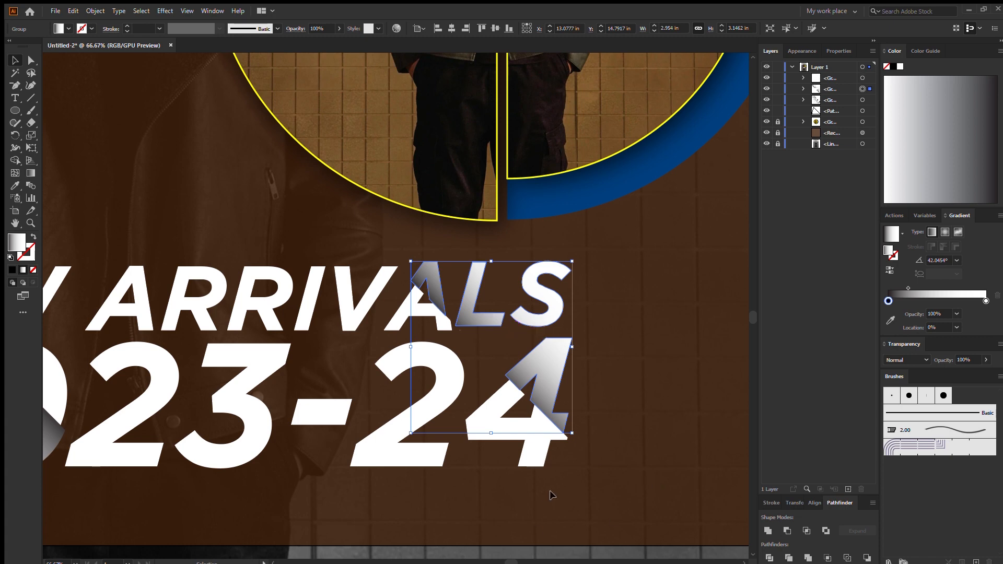
# Select all three sections of the NEW ARRIVALS 2023-24 headline and group them together
pyautogui.click(713, 473)
pyautogui.moveTo(686, 312); pyautogui.dragTo(9, 463)
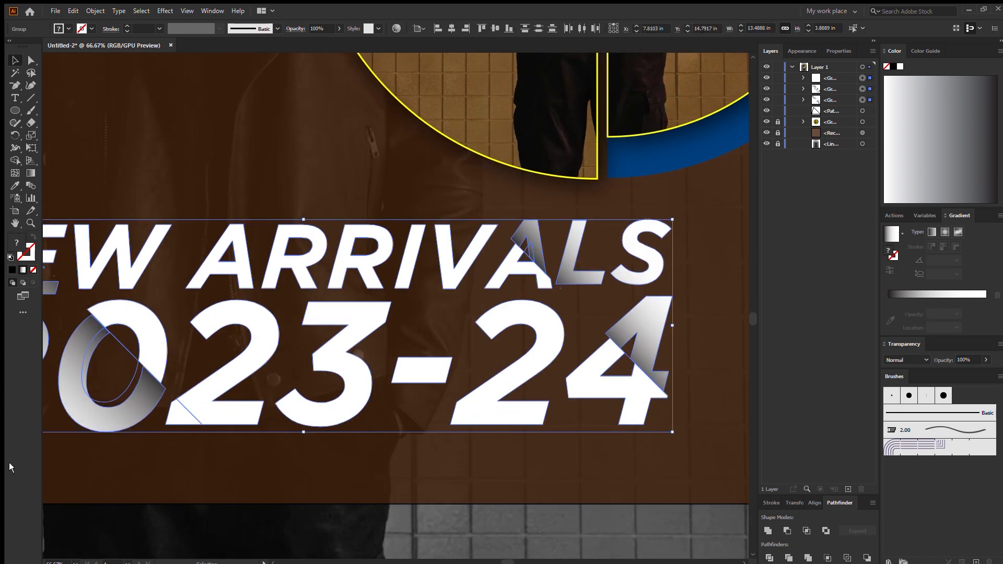
pyautogui.hotkey('ctrl', 'g')
pyautogui.click(714, 259)
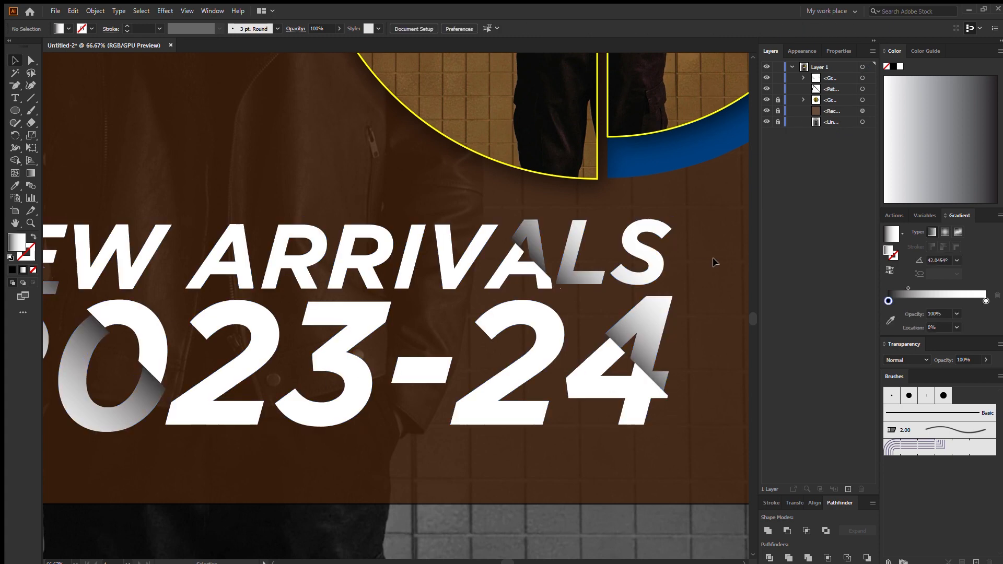
pyautogui.hotkey('ctrl', '0')
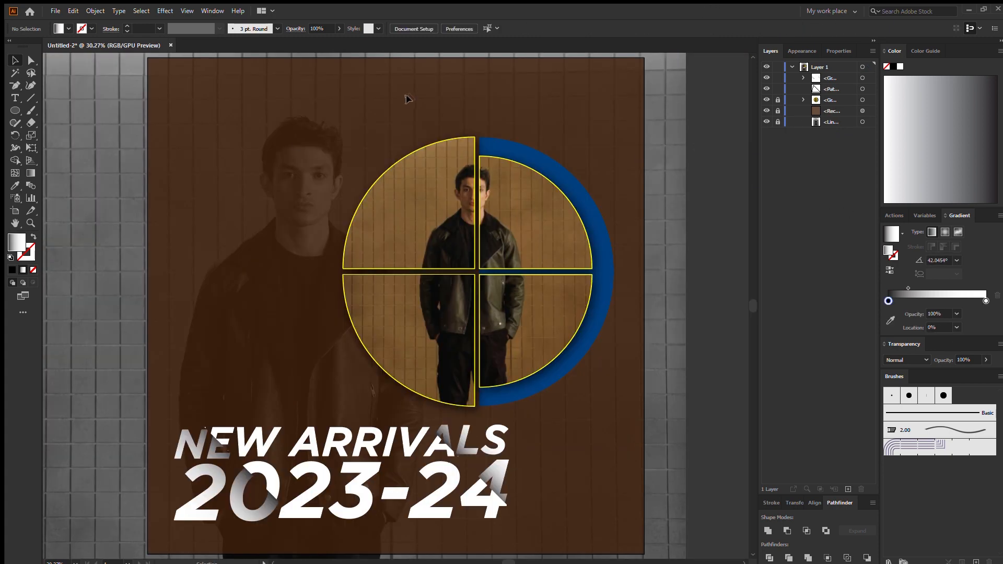
# Delete the leftover unfilled path lying outside the headline group
pyautogui.scroll(1, 406, 95)
pyautogui.click(862, 89)
pyautogui.hotkey('ctrl', '+')
pyautogui.hotkey('ctrl', '+')
pyautogui.hotkey('ctrl', '+')
pyautogui.hotkey('ctrl', '+')
pyautogui.hotkey('ctrl', '+')
pyautogui.hotkey('ctrl', '+')
pyautogui.hotkey('ctrl', '+')
pyautogui.hotkey('ctrl', '+')
pyautogui.hotkey('ctrl', '+')
pyautogui.press('Delete')
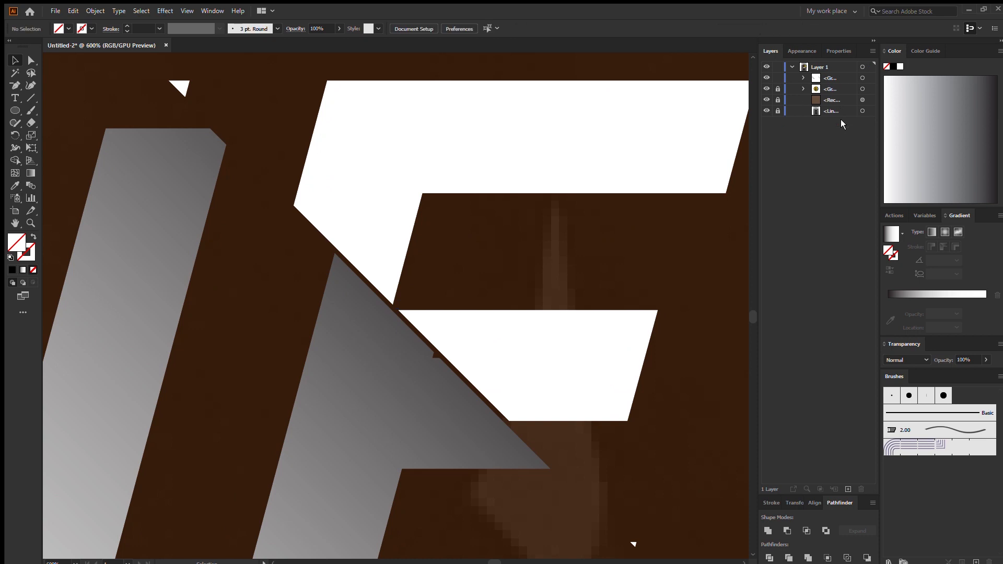
# Ungroup the headline and isolate the tiny cut-off corner piece of the N from the middle section
pyautogui.click(179, 85)
pyautogui.hotkey('ctrl', 'shift', 'g')
pyautogui.click(278, 180)
pyautogui.click(184, 86)
pyautogui.hotkey('ctrl', 'shift', 'g')
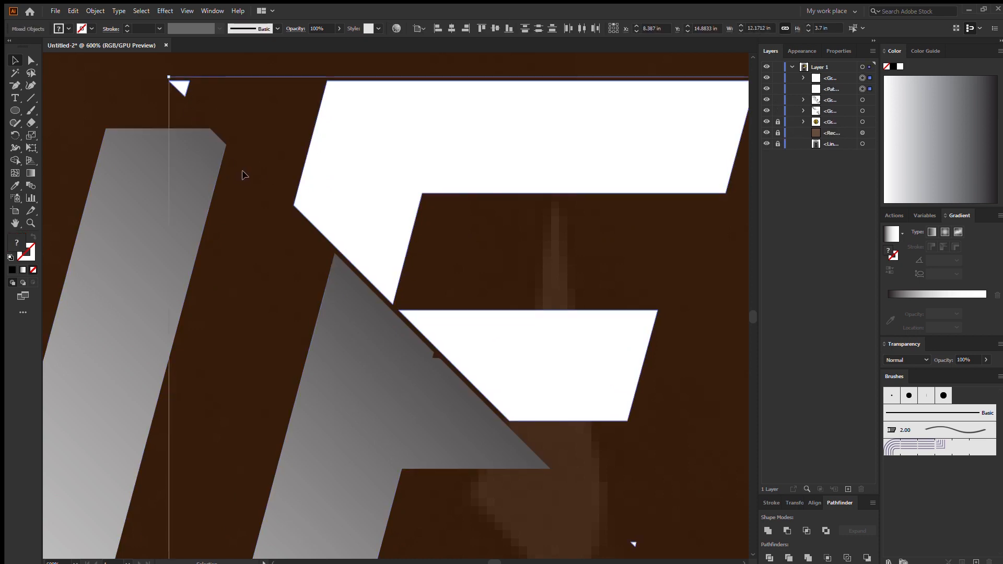
pyautogui.keyDown('shift'); pyautogui.click(236, 76); pyautogui.keyUp('shift')
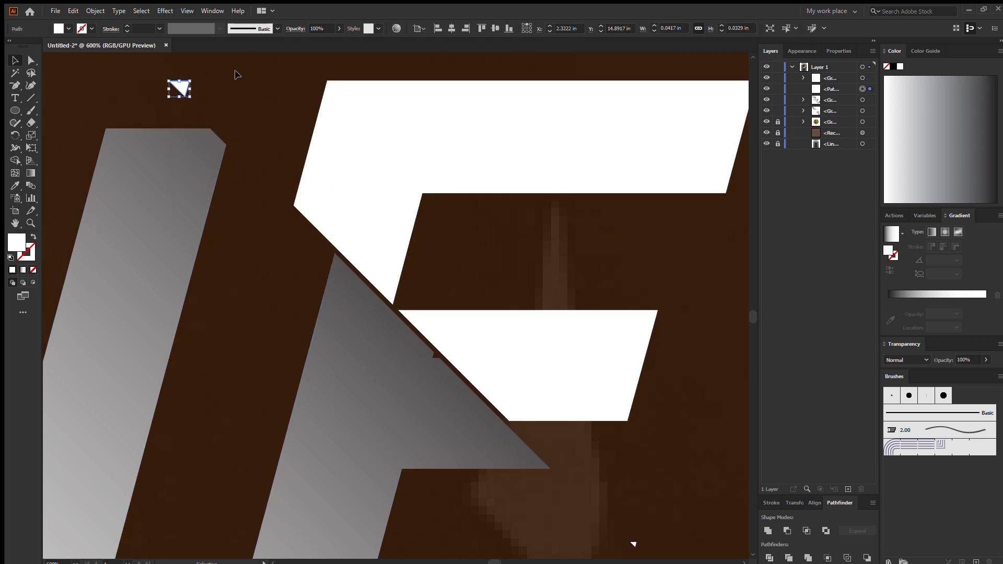
# Move the tiny corner piece onto the N's clipped corner at X 2.4056 in, Y 14.975 in
pyautogui.hotkey('shift', 'Right')
pyautogui.press('Left')
pyautogui.press('Left')
pyautogui.press('pageup')
pyautogui.press('Left')
pyautogui.press('Left')
pyautogui.press('Down')
pyautogui.press('Down')
pyautogui.press('Down')
pyautogui.press('Down')
pyautogui.press('Down')
pyautogui.press('Down')
pyautogui.hotkey('ctrl', '-')
pyautogui.hotkey('ctrl', '-')
pyautogui.hotkey('ctrl', '-')
pyautogui.hotkey('ctrl', '-')
pyautogui.hotkey('ctrl', '-')
pyautogui.hotkey('ctrl', '-')
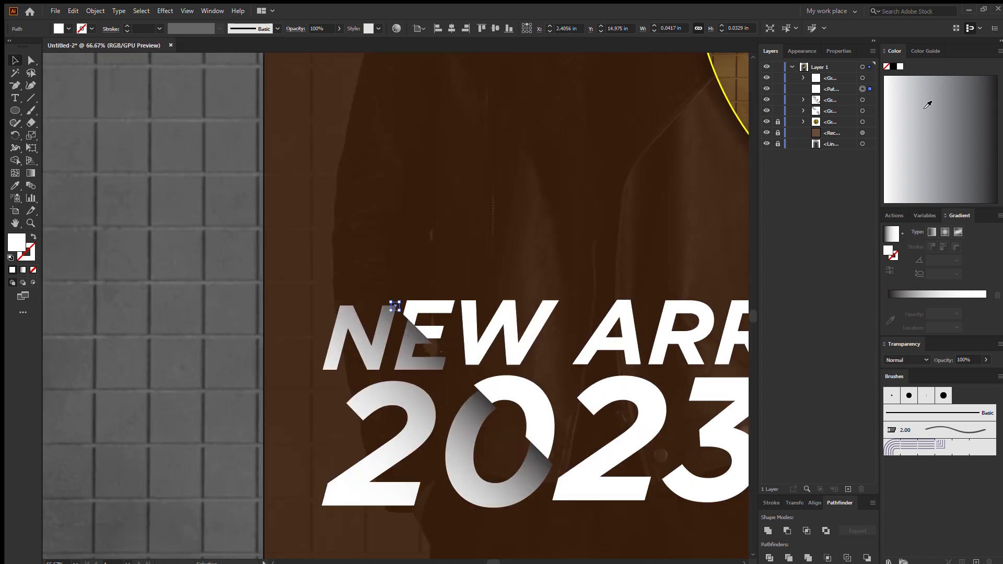
# Directly select the stray corner piece of the E and move it to the lower arm's clipped corner at X 3.3286 in, Y 15.913 in
pyautogui.click(862, 78)
pyautogui.click(35, 60)
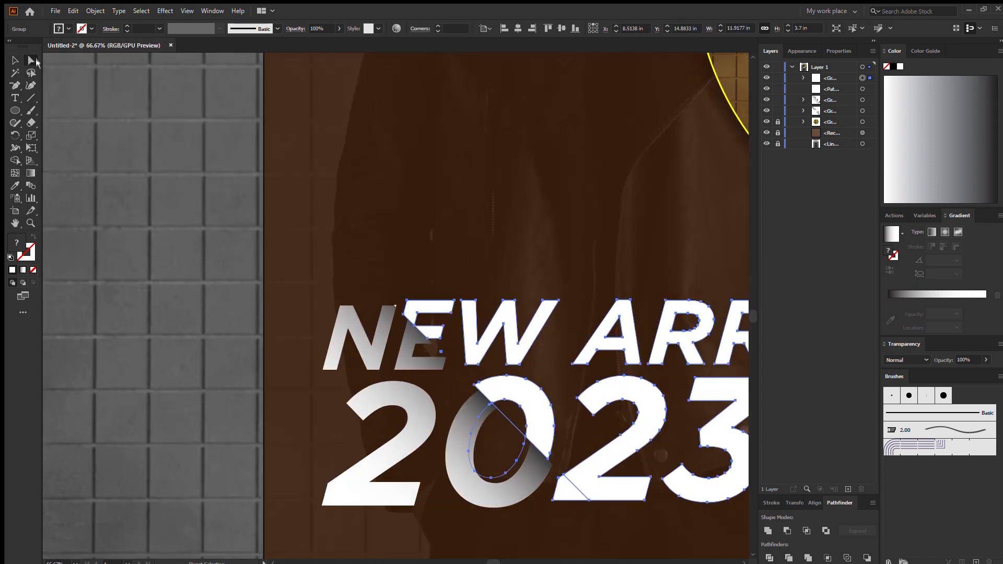
pyautogui.click(395, 306)
pyautogui.hotkey('ctrl', '+')
pyautogui.hotkey('ctrl', '+')
pyautogui.hotkey('ctrl', '+')
pyautogui.hotkey('ctrl', '+')
pyautogui.hotkey('ctrl', '+')
pyautogui.hotkey('ctrl', '+')
pyautogui.hotkey('ctrl', '+')
pyautogui.hotkey('ctrl', '+')
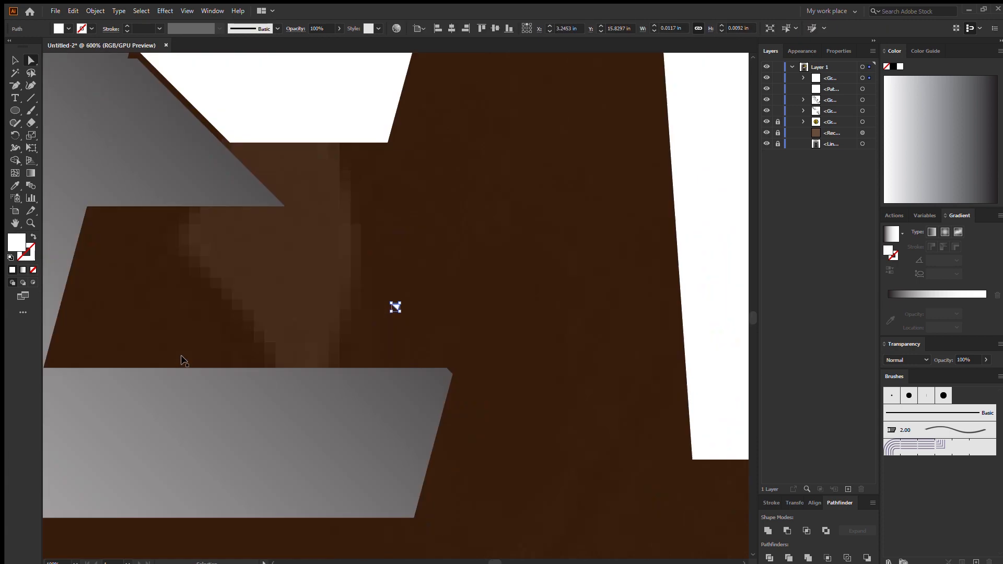
pyautogui.press('Right')
pyautogui.press('Right')
pyautogui.press('Right')
pyautogui.press('Right')
pyautogui.press('Right')
pyautogui.press('Right')
pyautogui.press('Down')
pyautogui.press('Down')
pyautogui.press('Down')
pyautogui.press('Down')
pyautogui.press('Down')
pyautogui.press('Down')
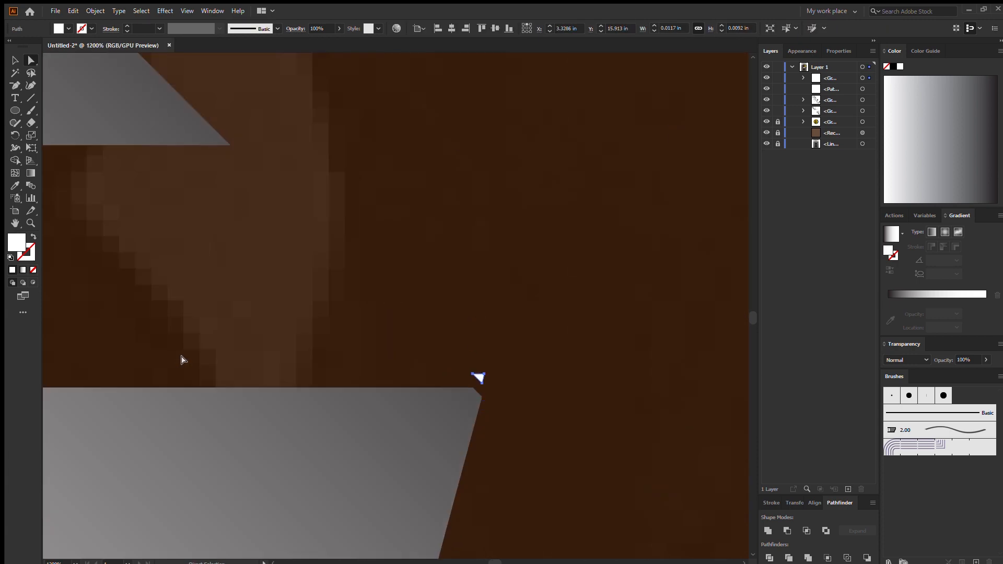
# Select all the headline pieces and group them into one object again
pyautogui.hotkey('ctrl', '0')
pyautogui.press('v')
pyautogui.click(105, 328)
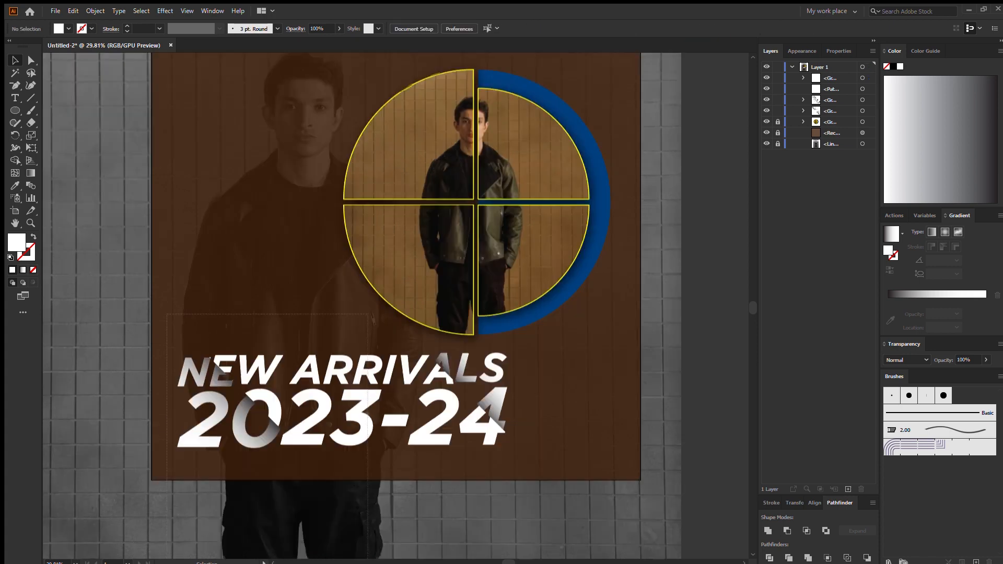
pyautogui.moveTo(368, 561); pyautogui.dragTo(561, 420)
pyautogui.hotkey('ctrl', 'g')
pyautogui.click(543, 400)
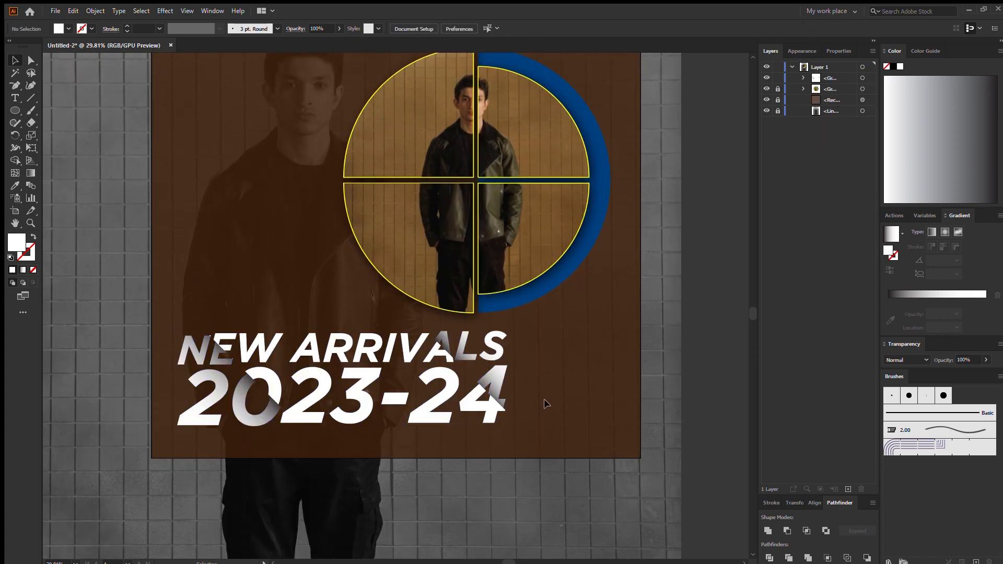
pyautogui.scroll(4, 544, 399)
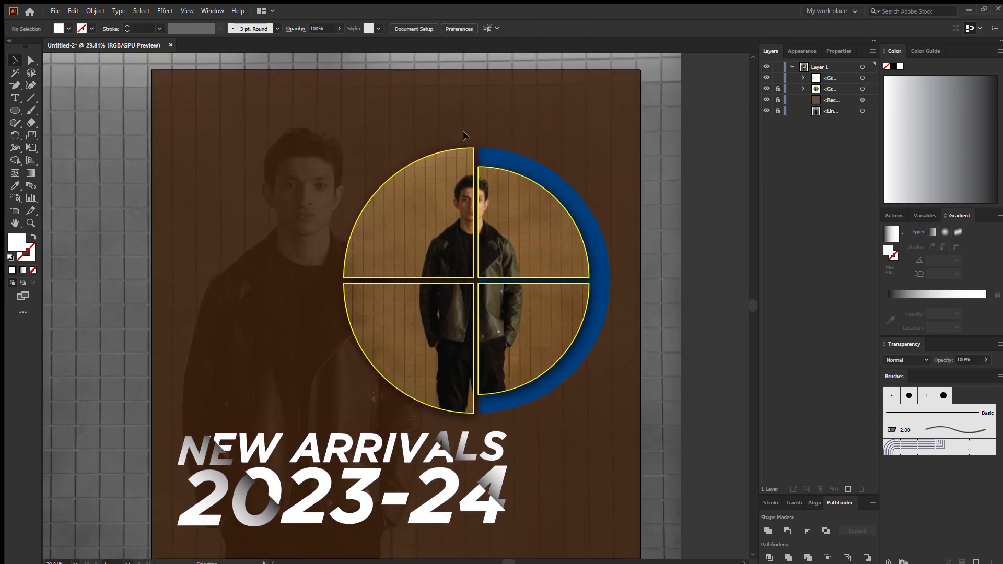
# Draw a small white circle near the artboard's upper left and set its size to 0.125 in
pyautogui.click(14, 111)
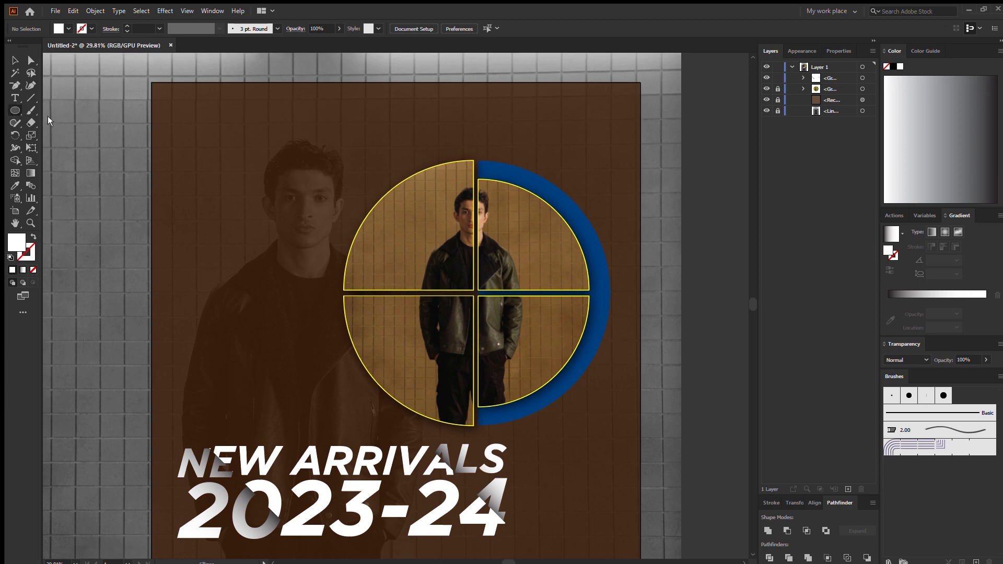
pyautogui.click(166, 189)
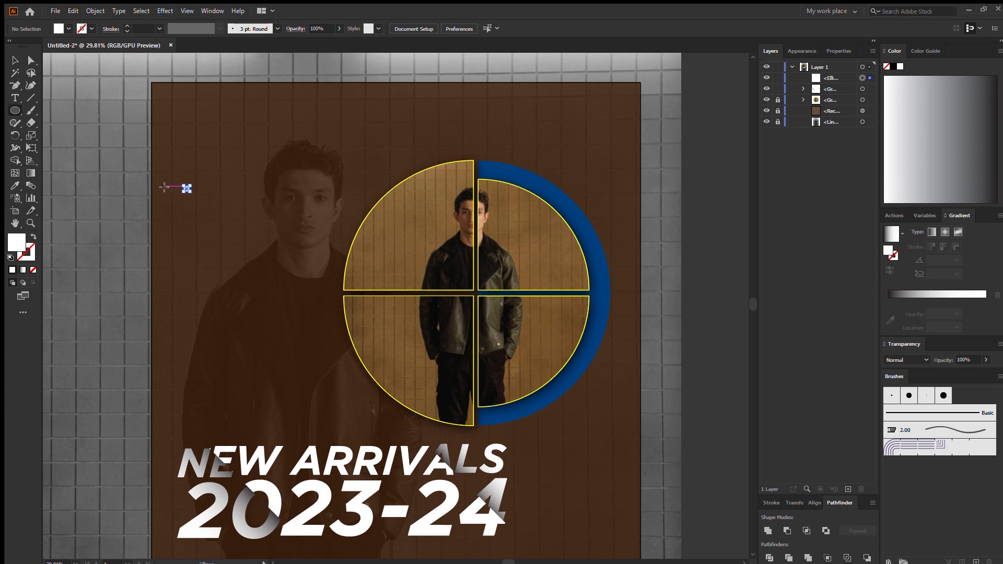
pyautogui.hotkey('ctrl', '=')
pyautogui.hotkey('ctrl', '=')
pyautogui.hotkey('ctrl', '=')
pyautogui.hotkey('ctrl', '=')
pyautogui.hotkey('ctrl', '=')
pyautogui.hotkey('ctrl', '=')
pyautogui.hotkey('ctrl', '=')
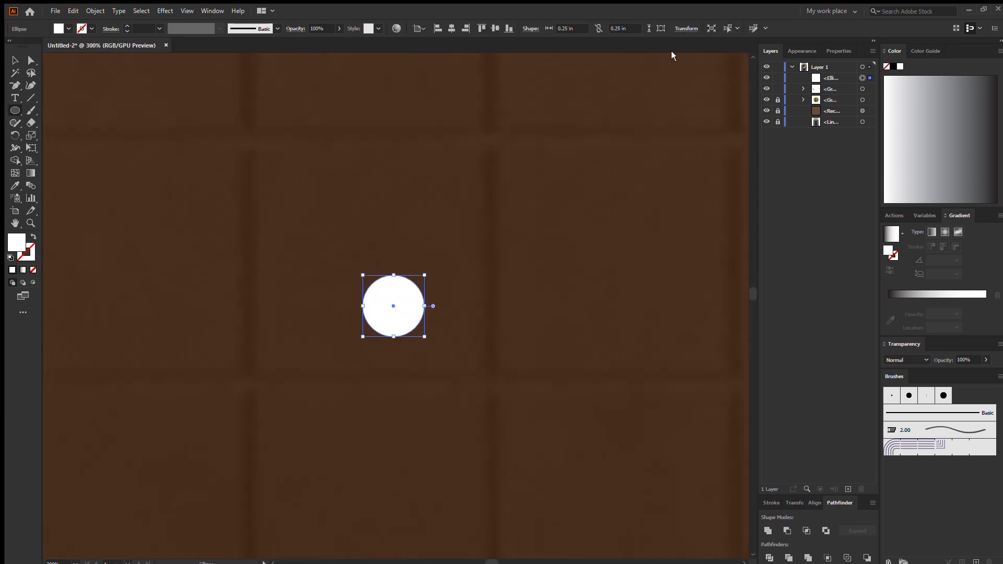
pyautogui.press('Return')
# Duplicate the small circle in place and shift the copy horizontally to form a spaced pair
pyautogui.hotkey('ctrl', 'c')
pyautogui.hotkey('ctrl', 'f')
pyautogui.press('Right')
pyautogui.press('Right')
pyautogui.press('Right')
pyautogui.press('Right')
pyautogui.press('Right')
pyautogui.press('Right')
pyautogui.press('Right')
pyautogui.press('Right')
pyautogui.press('Right')
pyautogui.press('Right')
pyautogui.press('Right')
pyautogui.press('Right')
pyautogui.press('Right')
pyautogui.press('Right')
pyautogui.press('Right')
pyautogui.press('Right')
pyautogui.press('Right')
pyautogui.press('Right')
pyautogui.press('Right')
pyautogui.press('Right')
pyautogui.press('Left')
pyautogui.press('Left')
pyautogui.press('Left')
pyautogui.press('Left')
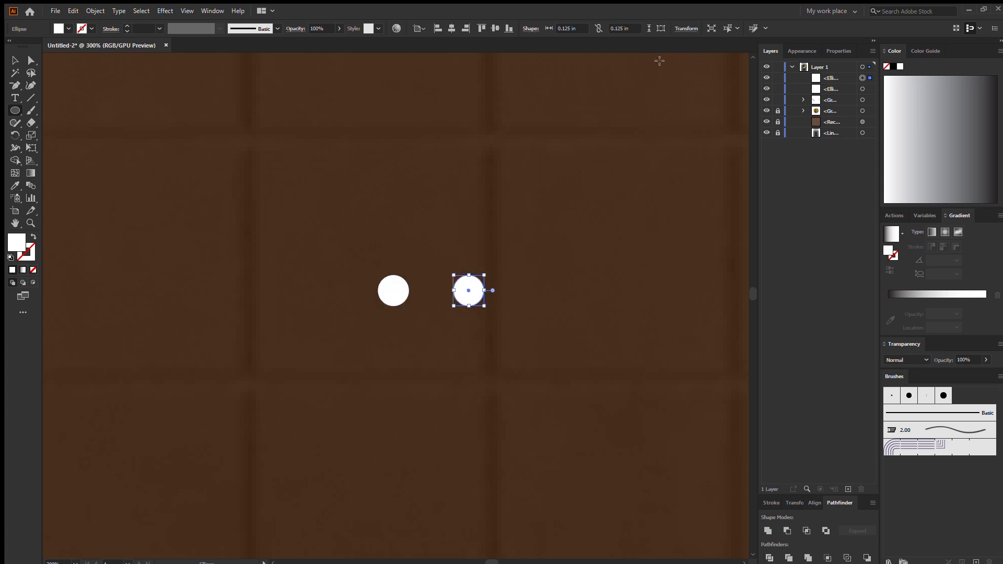
pyautogui.moveTo(352, 134)
pyautogui.mouseDown()
pyautogui.moveTo(439, 249)
pyautogui.moveTo(374, 205)
pyautogui.mouseUp()
pyautogui.press('Delete')
# Duplicate the pair of circles twice, shifting each copy down to build three evenly spaced rows
pyautogui.press('v')
pyautogui.moveTo(214, 119); pyautogui.dragTo(530, 375)
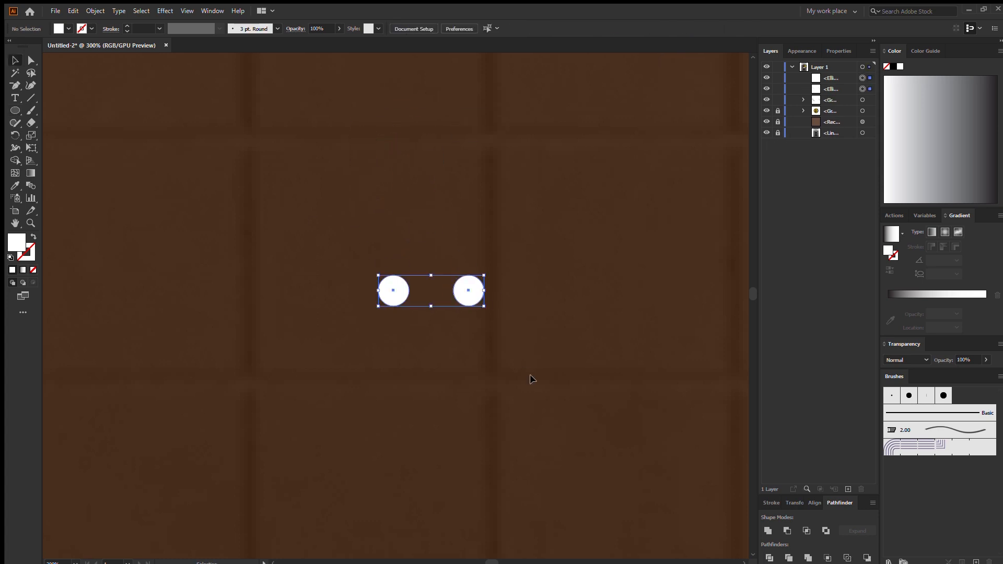
pyautogui.hotkey('ctrl', 'c')
pyautogui.hotkey('ctrl', 'f')
pyautogui.press('Down')
pyautogui.press('Down')
pyautogui.press('Down')
pyautogui.press('Down')
pyautogui.press('Down')
pyautogui.press('Down')
pyautogui.press('Down')
pyautogui.press('Down')
pyautogui.press('Down')
pyautogui.press('Down')
pyautogui.press('Down')
pyautogui.press('Down')
pyautogui.press('Down')
pyautogui.press('Down')
pyautogui.press('Down')
pyautogui.press('Down')
pyautogui.press('Down')
pyautogui.press('Down')
pyautogui.press('Down')
pyautogui.press('Down')
pyautogui.hotkey('ctrl', 'c')
pyautogui.hotkey('ctrl', 'f')
pyautogui.press('Down')
pyautogui.press('Down')
pyautogui.press('Down')
pyautogui.press('Down')
pyautogui.press('Down')
pyautogui.press('Down')
pyautogui.press('Down')
pyautogui.press('Down')
pyautogui.press('Down')
pyautogui.press('Down')
pyautogui.press('Down')
pyautogui.press('Down')
pyautogui.press('Down')
pyautogui.press('Down')
pyautogui.press('Down')
pyautogui.press('Down')
pyautogui.press('Down')
pyautogui.press('Down')
pyautogui.press('Down')
pyautogui.press('Down')
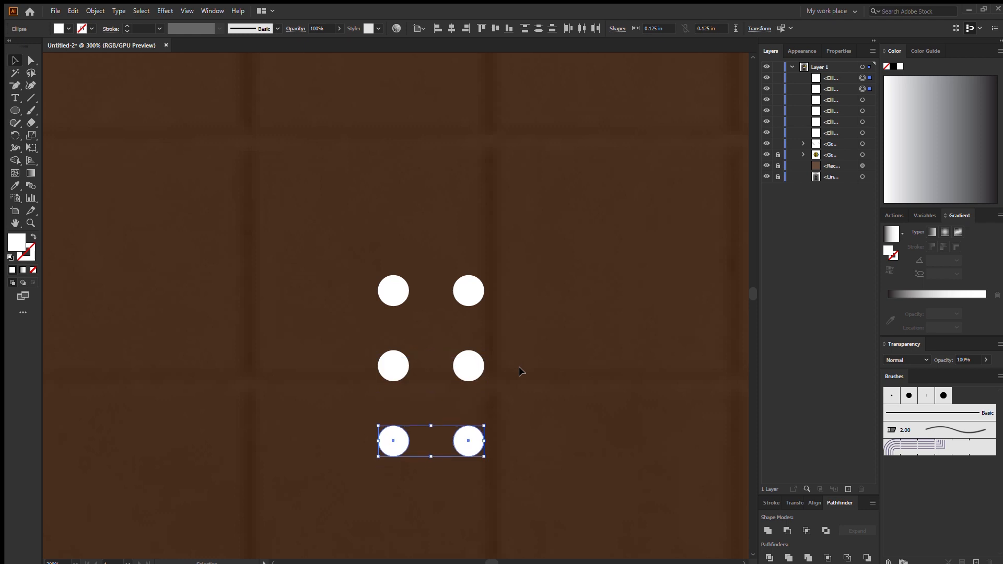
# Duplicate all six circles and shift the copies down below the original three rows
pyautogui.moveTo(526, 252); pyautogui.dragTo(293, 518)
pyautogui.hotkey('ctrl', 'c')
pyautogui.hotkey('ctrl', 'f')
pyautogui.press('Down')
pyautogui.press('Down')
pyautogui.press('Down')
pyautogui.hotkey('shift', 'Down')
pyautogui.hotkey('shift', 'Down')
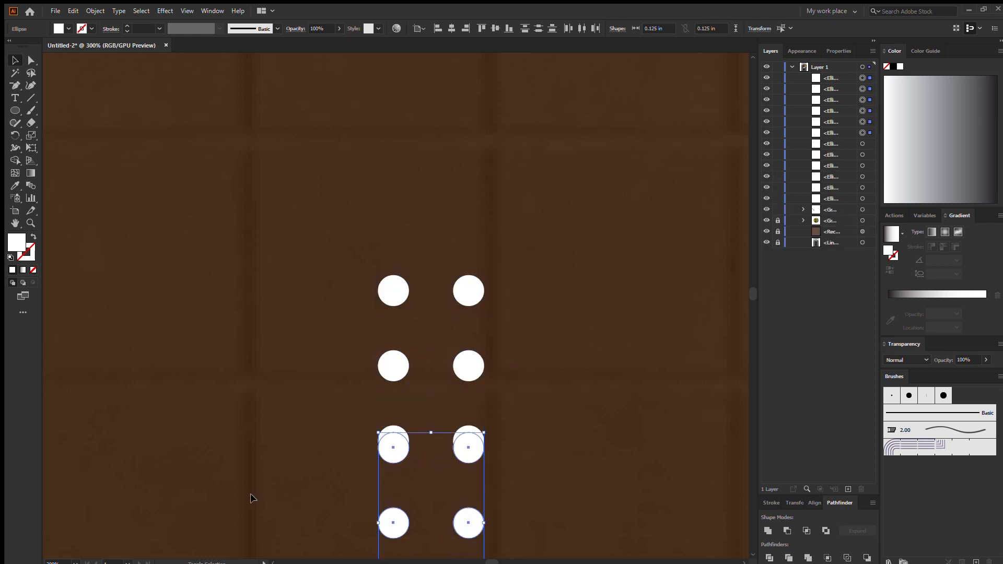
pyautogui.hotkey('shift', 'Down')
pyautogui.press('Down')
pyautogui.press('Down')
pyautogui.press('Down')
pyautogui.press('Down')
pyautogui.press('Down')
pyautogui.press('Down')
# Adjust the vertical position of the lower six circles so their row spacing matches the upper rows
pyautogui.moveTo(538, 219); pyautogui.dragTo(285, 543)
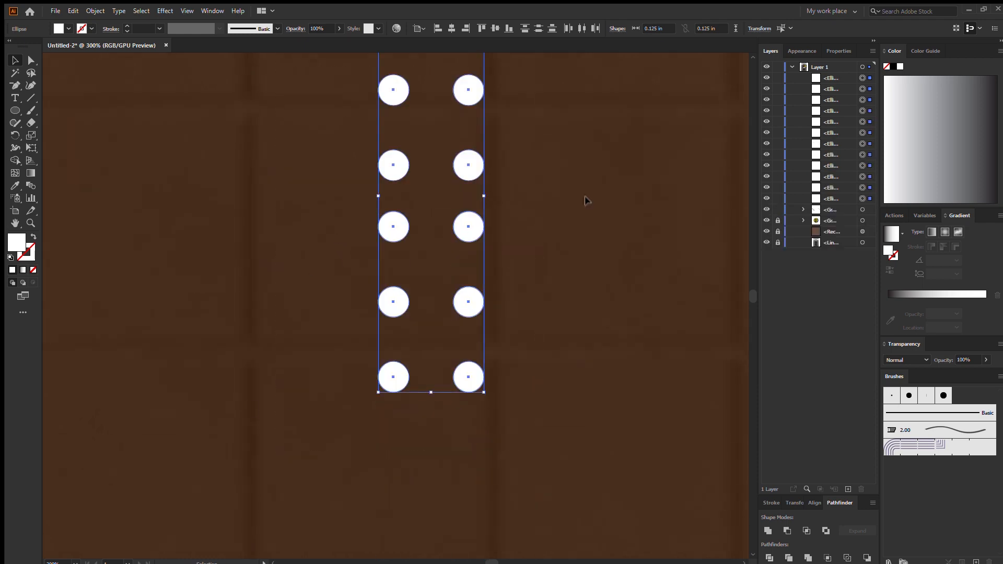
pyautogui.moveTo(586, 200); pyautogui.dragTo(100, 424)
pyautogui.hotkey('shift', 'Down')
pyautogui.press('Up')
pyautogui.press('Up')
pyautogui.press('Up')
pyautogui.press('Up')
pyautogui.press('Up')
pyautogui.press('Up')
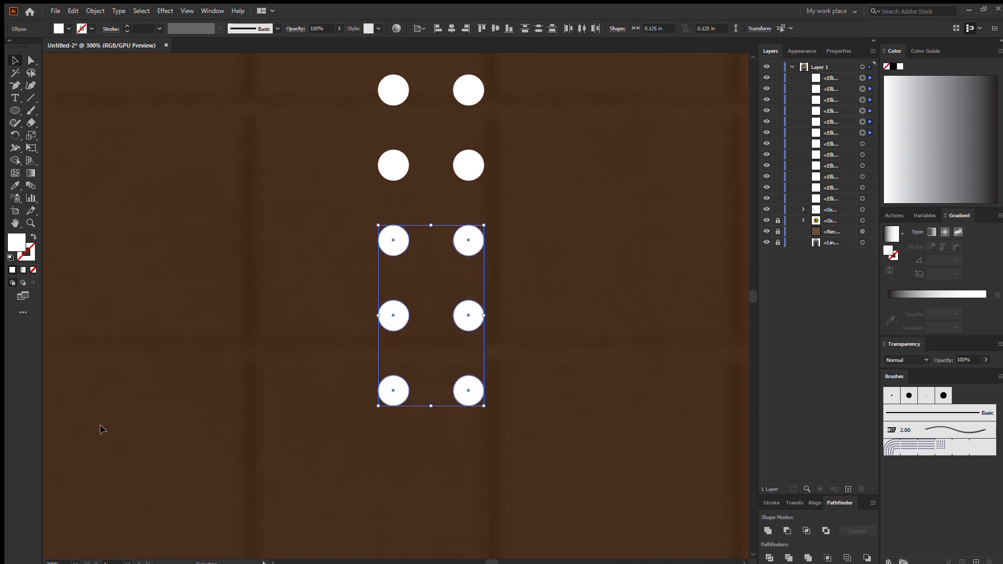
pyautogui.press('Down')
pyautogui.press('Down')
pyautogui.press('Up')
pyautogui.press('Up')
# Group all twelve circles into one dot pattern and fit the whole artboard in view
pyautogui.moveTo(585, 444); pyautogui.dragTo(386, 311)
pyautogui.hotkey('ctrl', 'g')
pyautogui.hotkey('ctrl', '-')
pyautogui.hotkey('ctrl', '-')
pyautogui.hotkey('ctrl', '-')
pyautogui.hotkey('ctrl', '-')
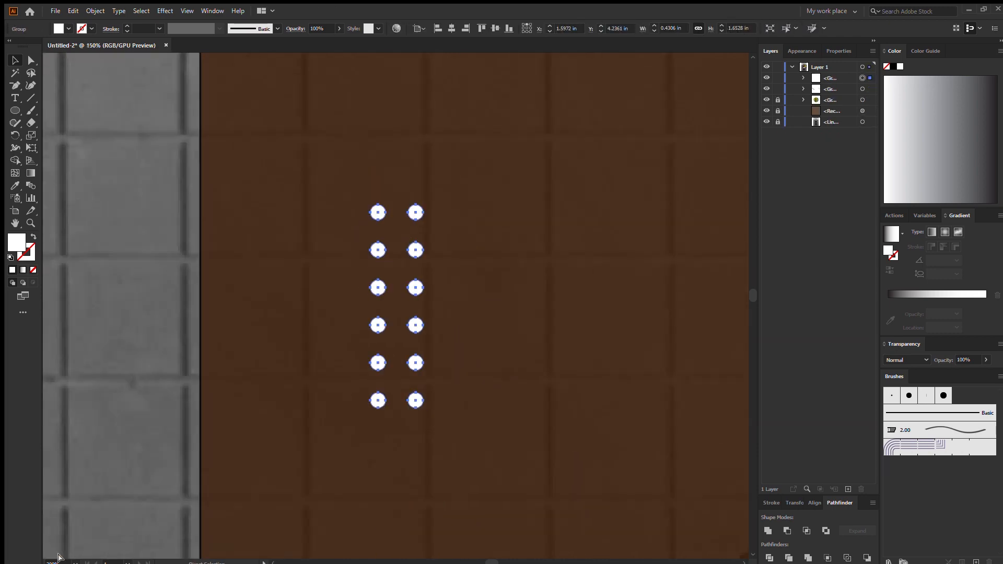
pyautogui.hotkey('ctrl', '0')
# Set the dot pattern's opacity to 50%
pyautogui.moveTo(176, 160); pyautogui.dragTo(207, 208)
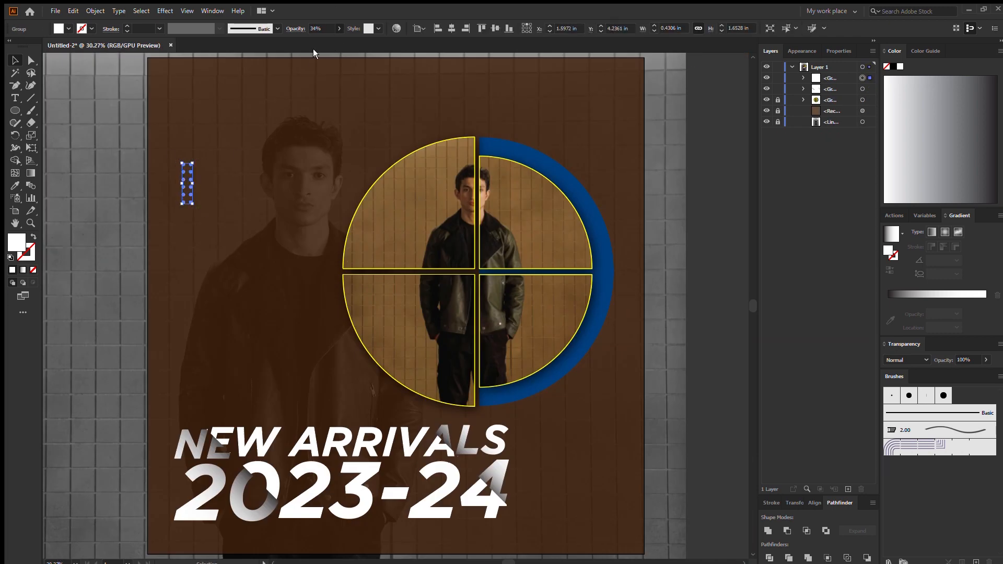
pyautogui.click(316, 28)
pyautogui.write('78')
pyautogui.press('Return')
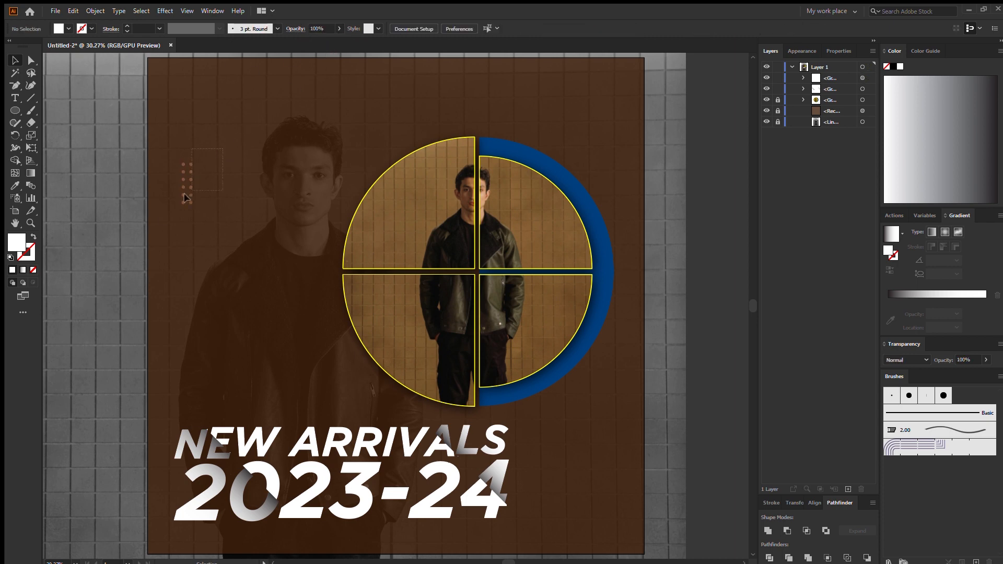
pyautogui.click(324, 29)
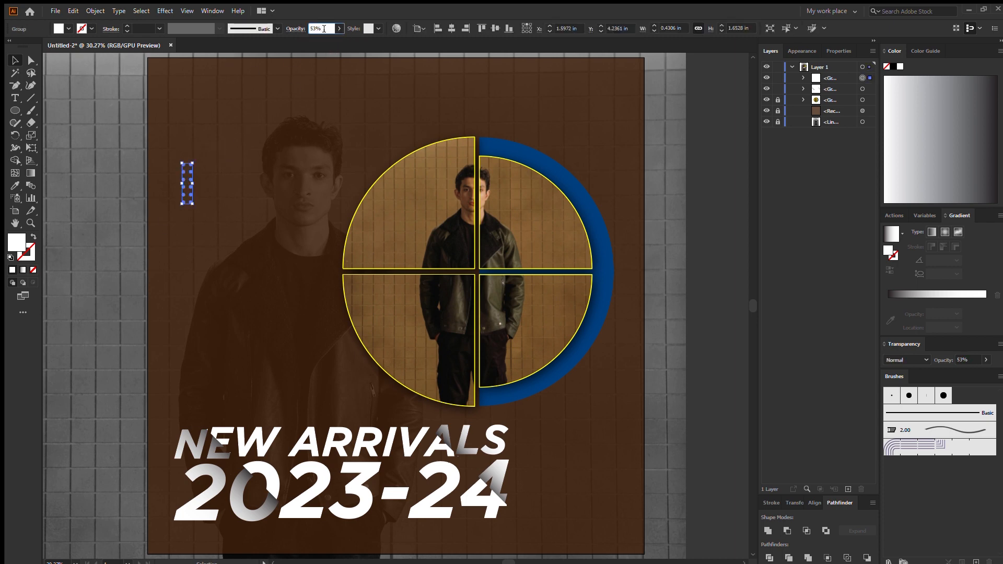
pyautogui.scroll(-1, 324, 29)
pyautogui.press('Return')
pyautogui.click(552, 121)
# Place a horizontally rotated copy of the dot pattern above the photo circle and a vertical copy at the artboard's lower right
pyautogui.moveTo(190, 165); pyautogui.dragTo(492, 23)
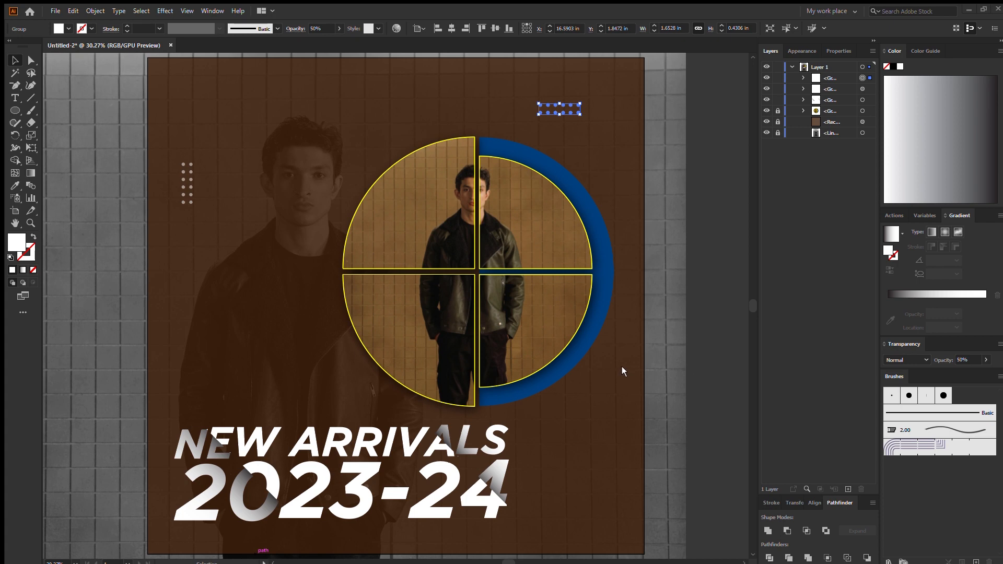
pyautogui.click(191, 201)
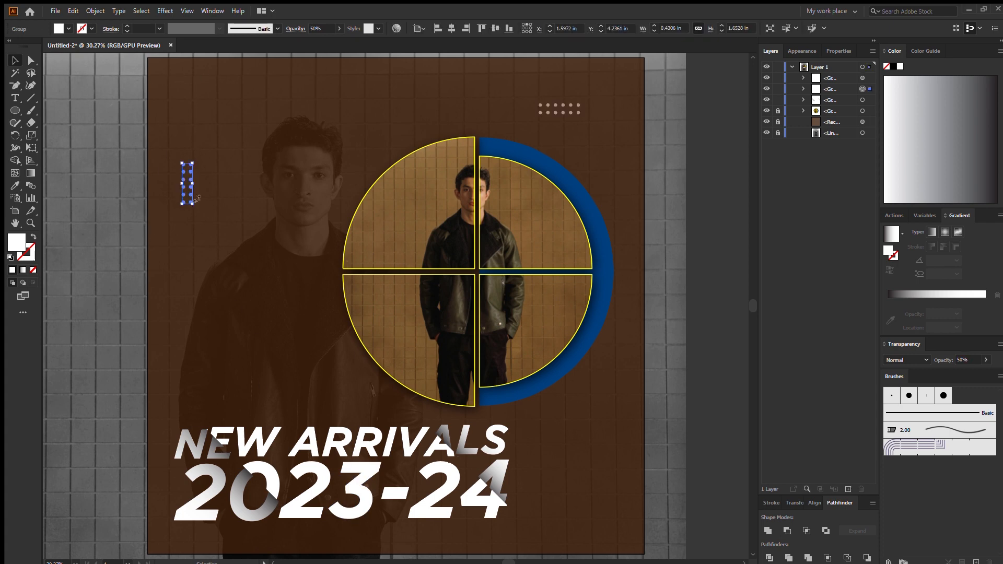
pyautogui.moveTo(186, 199); pyautogui.dragTo(617, 483)
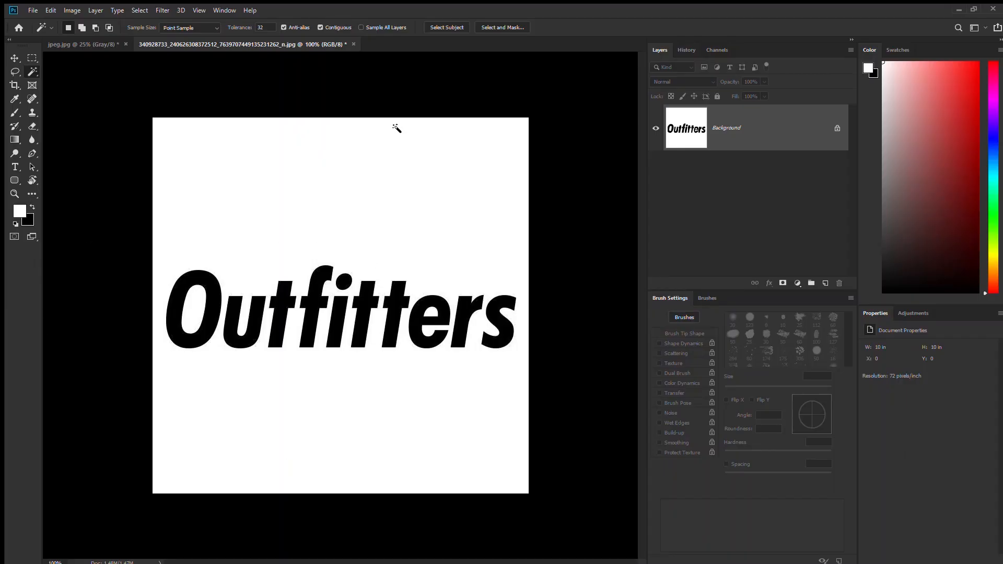
# In Photoshop, isolate the Outfitters lettering by inverting the white background selection, add a white Solid Color fill layer, and hide the Background layer
pyautogui.click(246, 202)
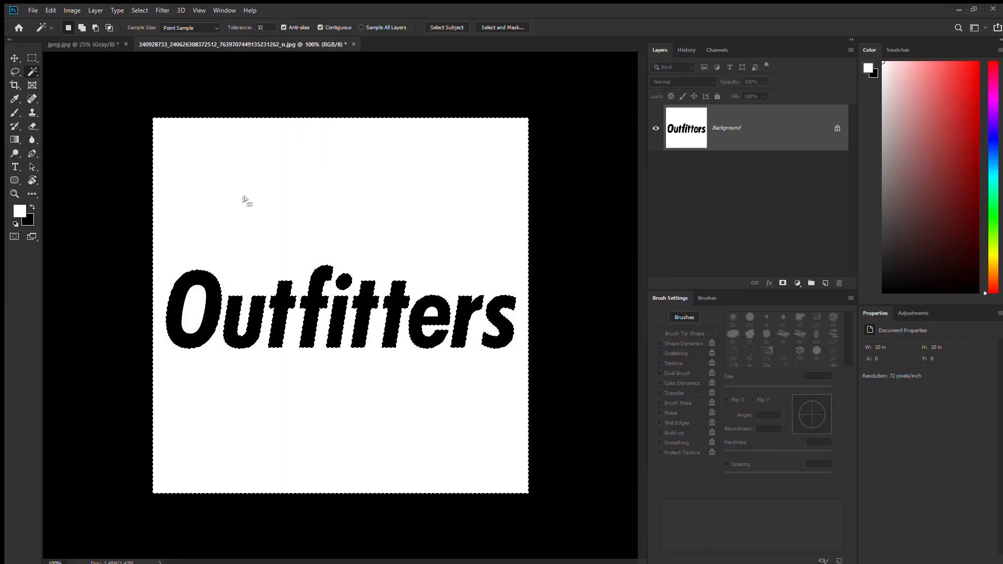
pyautogui.hotkey('ctrl', 'shift', 'i')
pyautogui.click(797, 283)
pyautogui.click(801, 296)
pyautogui.click(655, 174)
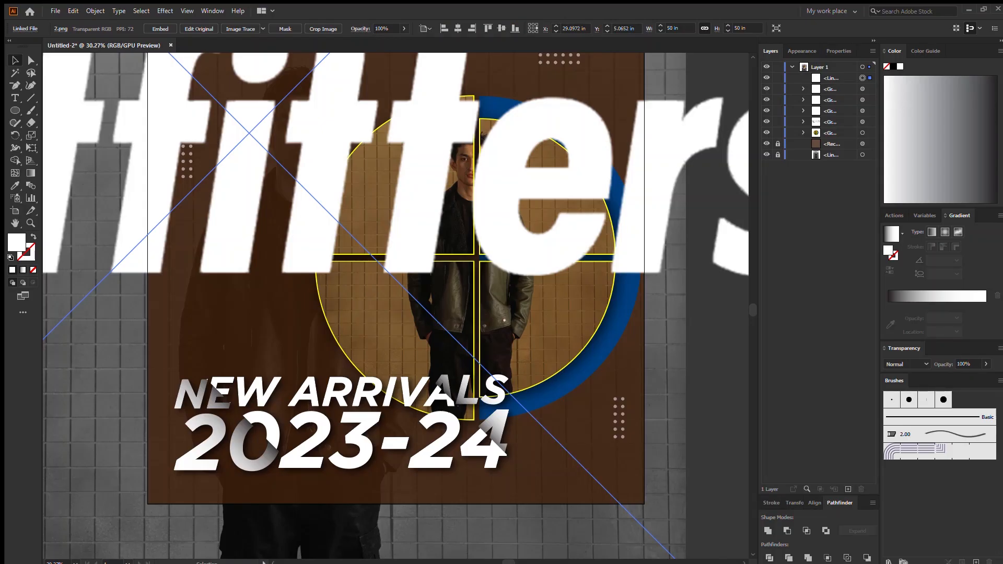
# In Illustrator, set the placed Outfitters logo's width to 3 in and align it to the artboard's upper left corner
pyautogui.press('Delete')
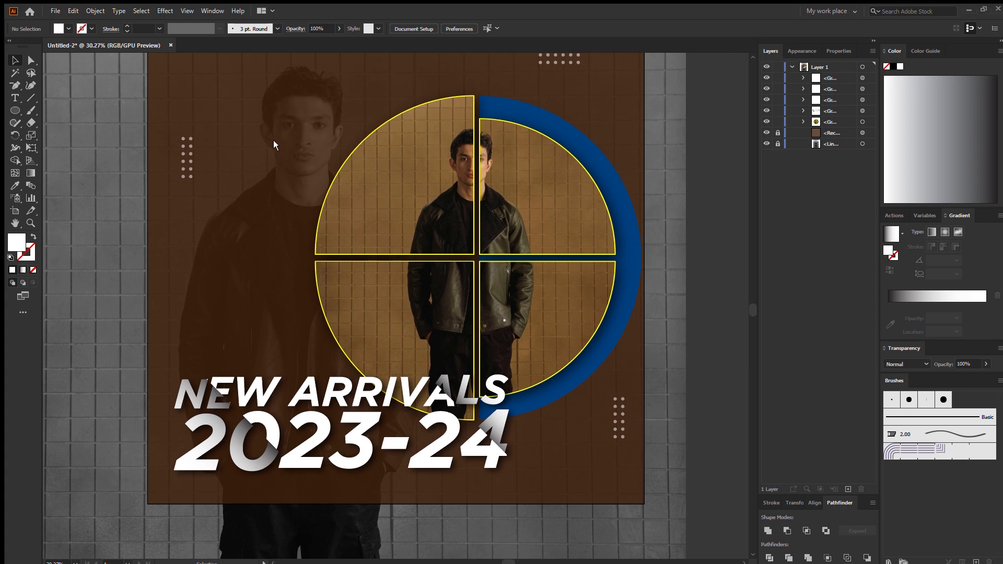
pyautogui.hotkey('ctrl', 'z')
pyautogui.click(679, 28)
pyautogui.write('3')
pyautogui.press('Return')
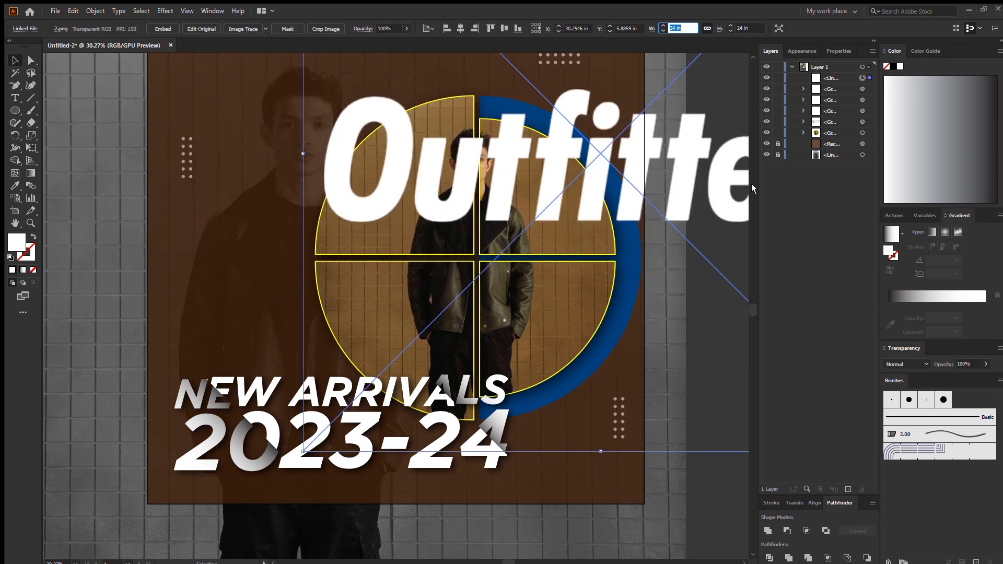
pyautogui.click(450, 28)
pyautogui.click(493, 28)
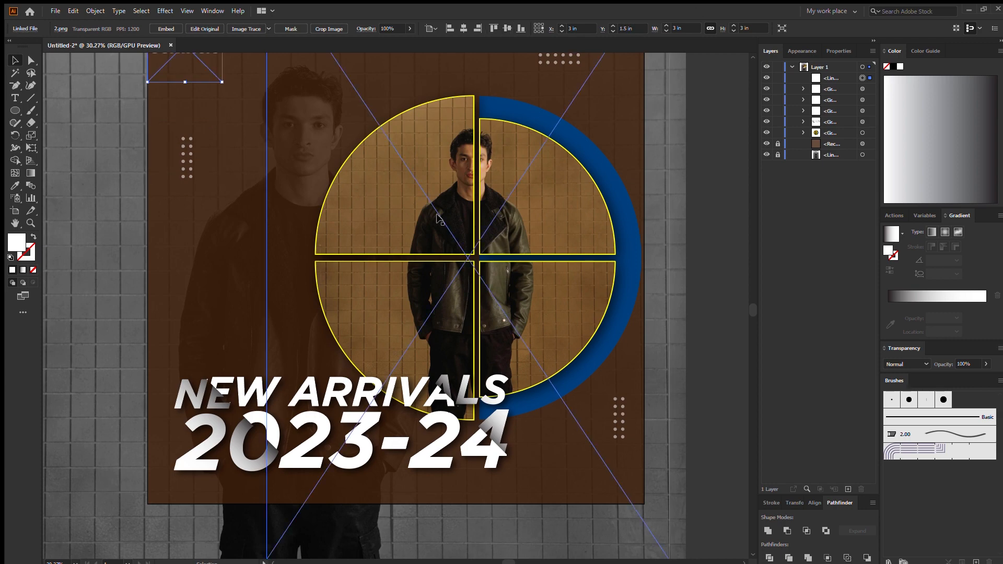
# Enlarge the Outfitters logo image to about 9.68 in square and place its lettering in the artboard's upper left area
pyautogui.scroll(2, 437, 213)
pyautogui.moveTo(222, 133); pyautogui.dragTo(388, 282)
pyautogui.moveTo(319, 191); pyautogui.dragTo(322, 124)
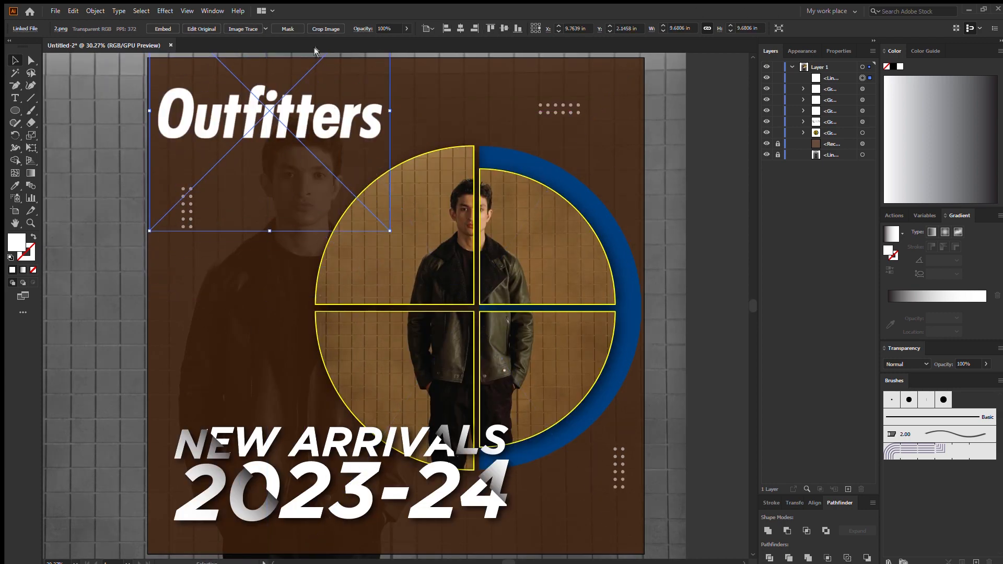
# Crop the Outfitters logo image around its lettering to about 9.68 by 3.1 in
pyautogui.click(326, 29)
pyautogui.moveTo(234, 128); pyautogui.dragTo(391, 154)
pyautogui.moveTo(270, 200); pyautogui.dragTo(272, 154)
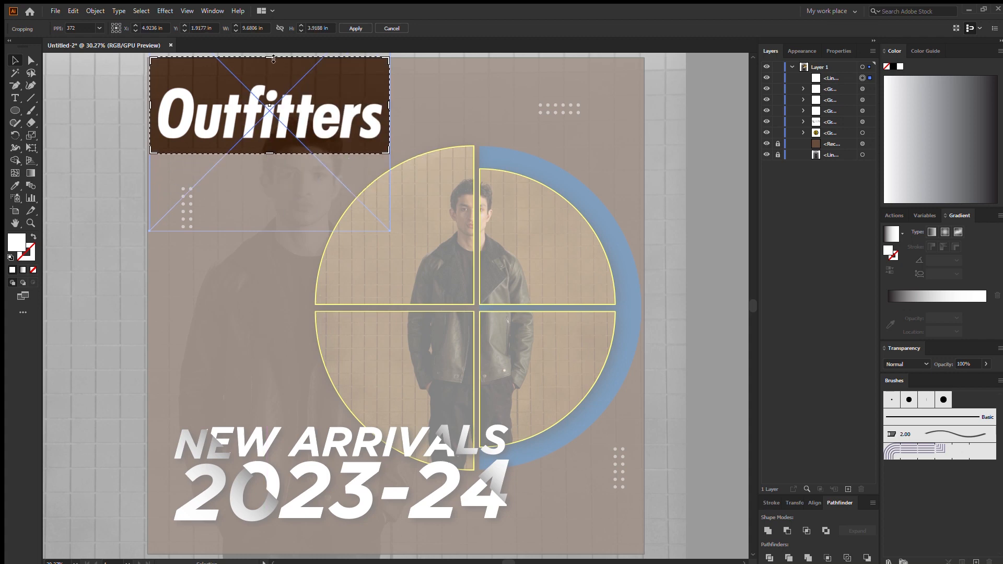
pyautogui.scroll(2, 273, 59)
pyautogui.moveTo(273, 110); pyautogui.dragTo(278, 130)
pyautogui.click(355, 28)
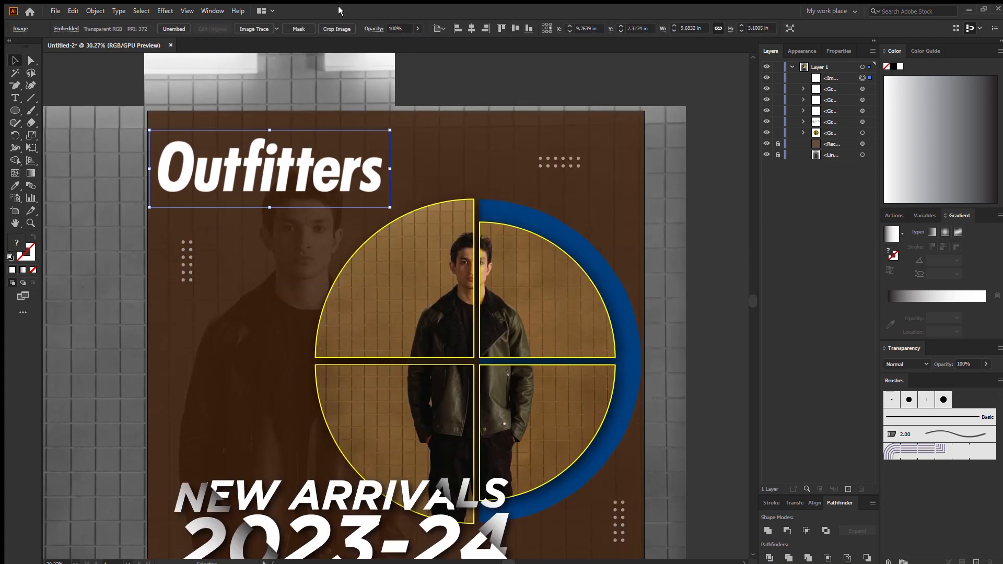
# Target the clipped photo inside the four-quarter circle group and enlarge it to about 17.41 by 26.09 in
pyautogui.click(361, 321)
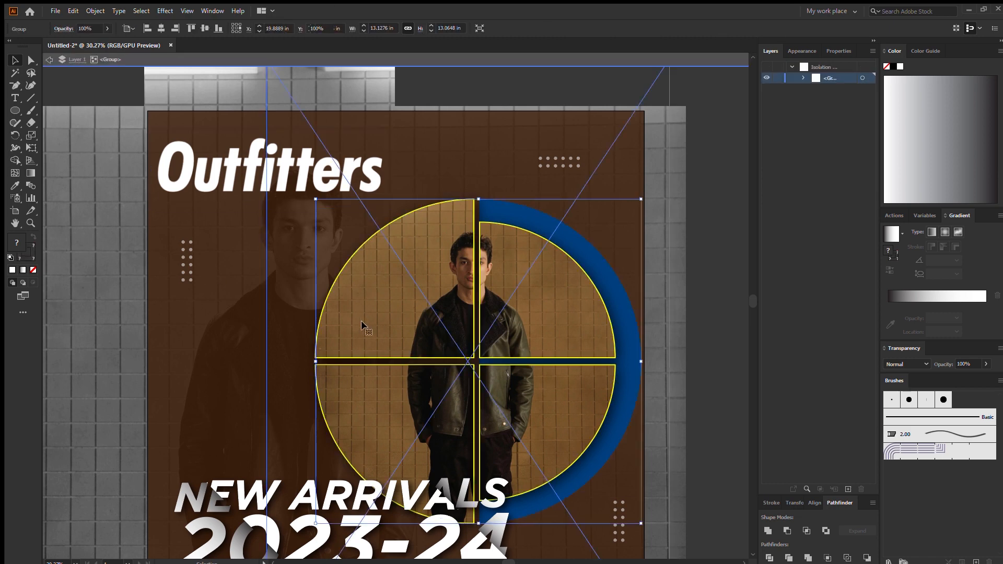
pyautogui.doubleClick(361, 320)
pyautogui.doubleClick(204, 297)
pyautogui.click(805, 133)
pyautogui.click(862, 166)
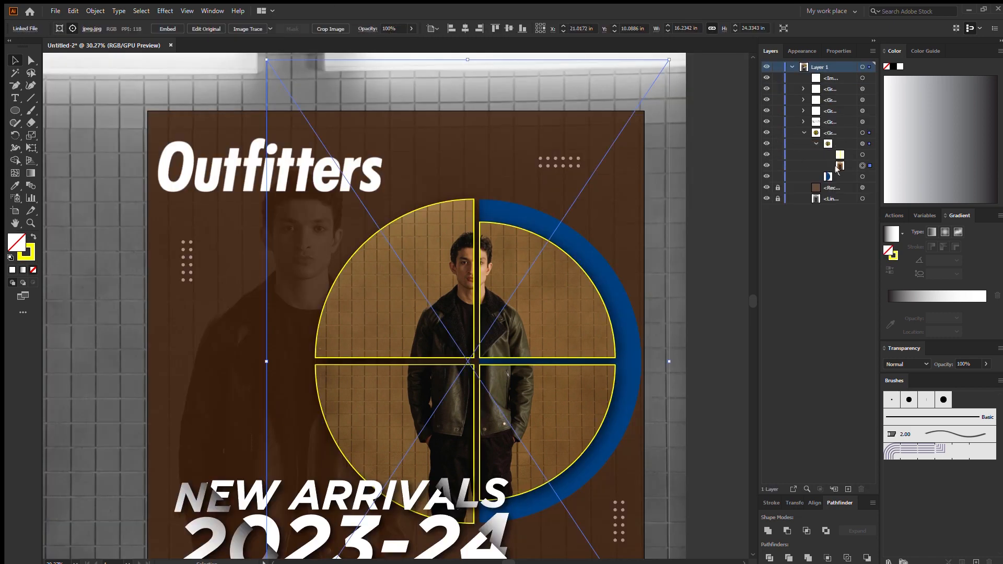
pyautogui.moveTo(267, 362); pyautogui.dragTo(237, 381)
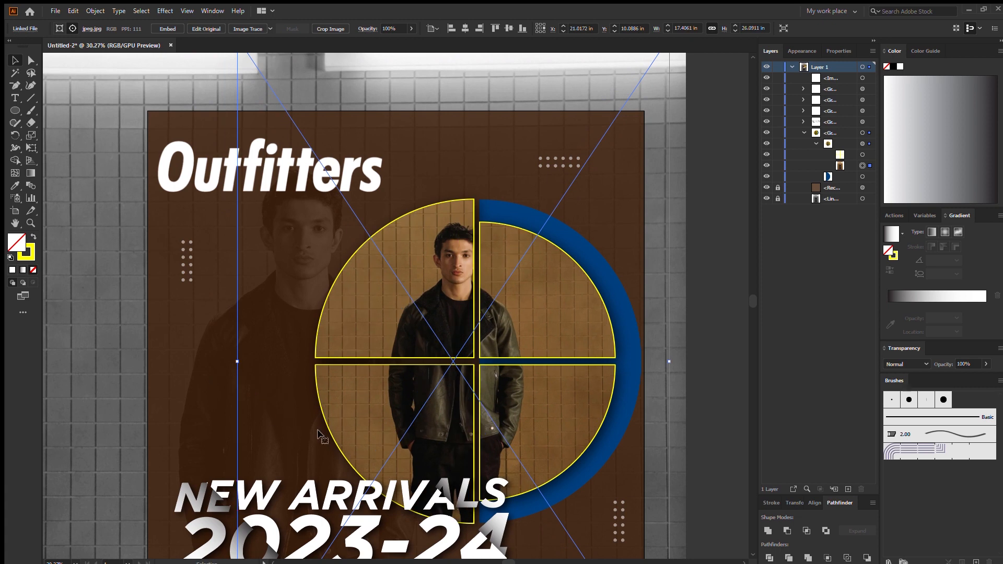
# Shift the clipped photo left inside the four-quarter circle to an X position of about 20.1 in
pyautogui.hotkey('shift', 'Left')
pyautogui.hotkey('shift', 'Left')
pyautogui.hotkey('shift', 'Left')
pyautogui.hotkey('shift', 'Left')
pyautogui.hotkey('shift', 'Left')
pyautogui.hotkey('shift', 'Left')
pyautogui.hotkey('shift', 'Left')
pyautogui.hotkey('shift', 'Left')
pyautogui.hotkey('shift', 'Left')
pyautogui.hotkey('shift', 'Left')
pyautogui.hotkey('shift', 'Right')
pyautogui.hotkey('shift', 'Right')
pyautogui.hotkey('shift', 'Right')
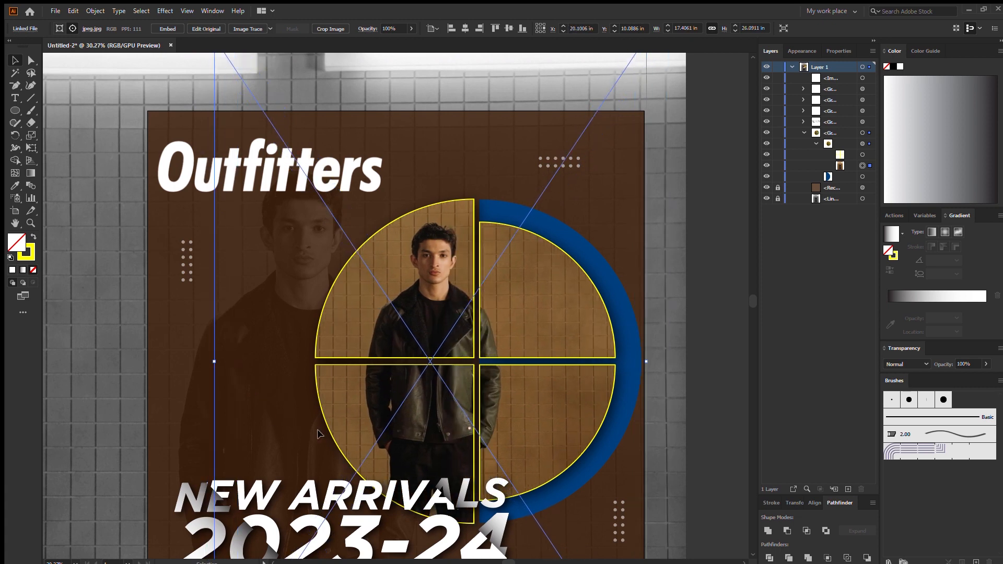
# Add the text "Winter" in Gotham Bold Italic at 74 pt beside the lower right end of the 2023-24 headline
pyautogui.scroll(-3, 528, 397)
pyautogui.press('t')
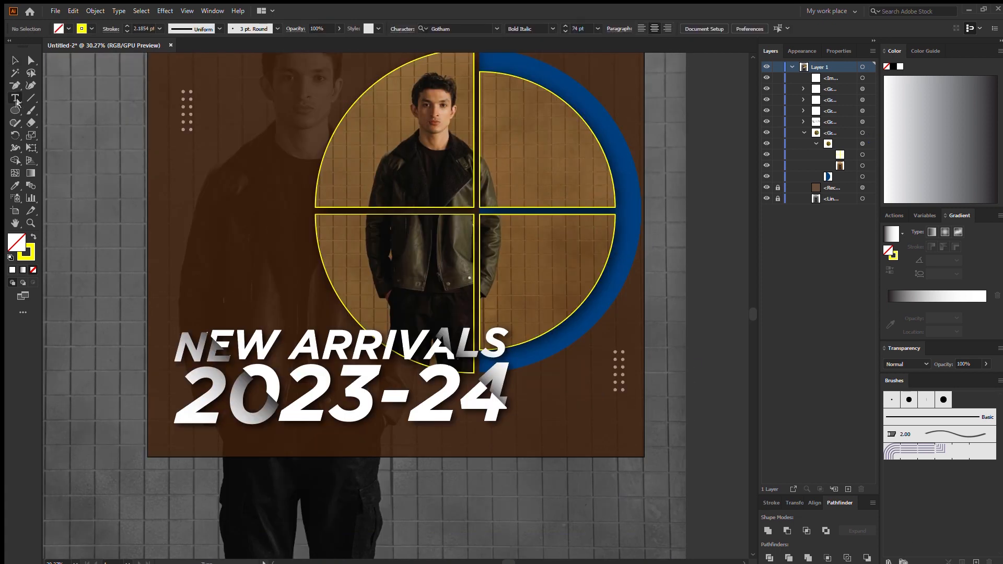
pyautogui.moveTo(522, 387); pyautogui.dragTo(630, 426)
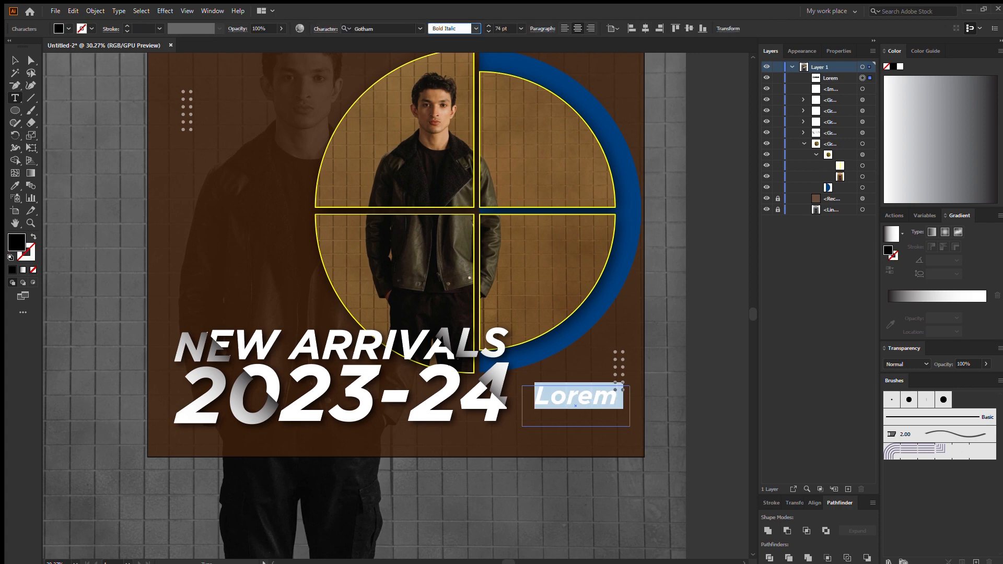
pyautogui.write('Winter')
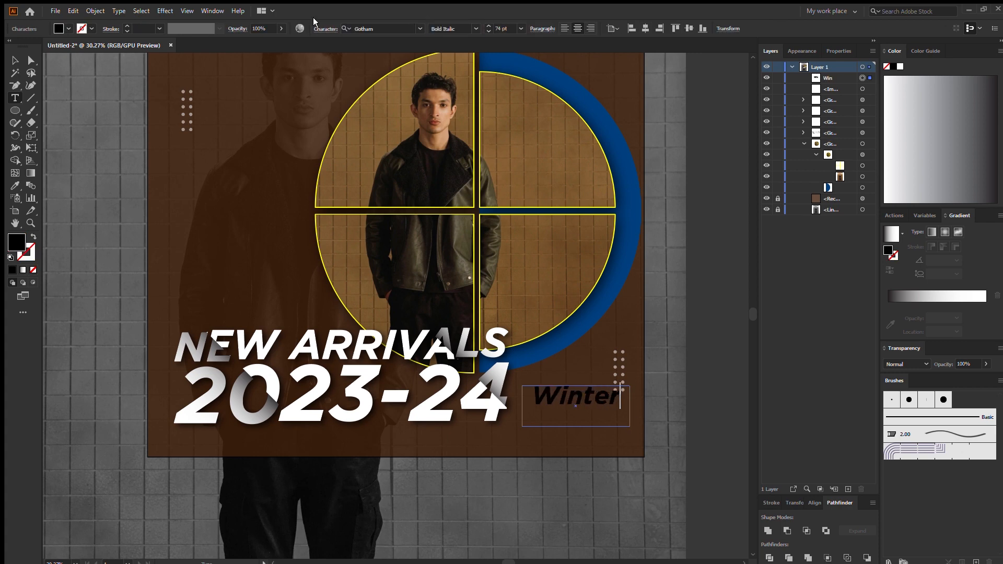
pyautogui.press('Escape')
# Move the Winter text to the artboard's left edge and raise it to just below the Outfitters logo
pyautogui.moveTo(575, 402); pyautogui.dragTo(200, 403)
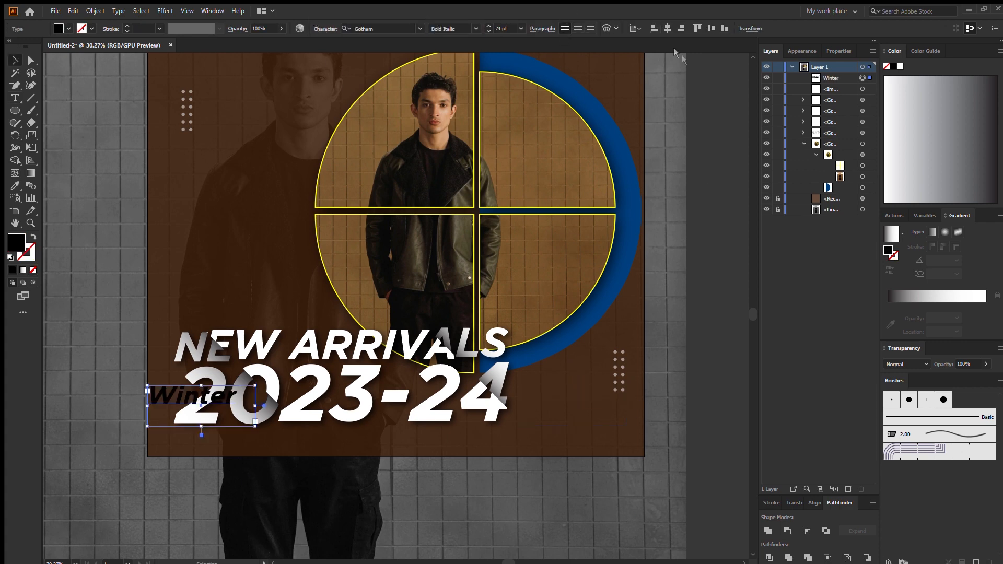
pyautogui.hotkey('shift', 'Up')
pyautogui.hotkey('shift', 'Up')
pyautogui.hotkey('shift', 'Up')
pyautogui.hotkey('shift', 'Up')
pyautogui.hotkey('shift', 'Up')
pyautogui.hotkey('shift', 'Up')
pyautogui.hotkey('shift', 'Up')
pyautogui.hotkey('shift', 'Up')
pyautogui.hotkey('shift', 'Up')
pyautogui.hotkey('shift', 'Up')
pyautogui.hotkey('shift', 'Up')
pyautogui.hotkey('shift', 'Up')
pyautogui.hotkey('shift', 'Up')
pyautogui.hotkey('shift', 'Up')
pyautogui.hotkey('shift', 'Up')
pyautogui.hotkey('shift', 'Up')
pyautogui.hotkey('shift', 'Up')
pyautogui.hotkey('shift', 'Up')
pyautogui.hotkey('shift', 'Up')
pyautogui.hotkey('shift', 'Up')
pyautogui.scroll(3, 395, 305)
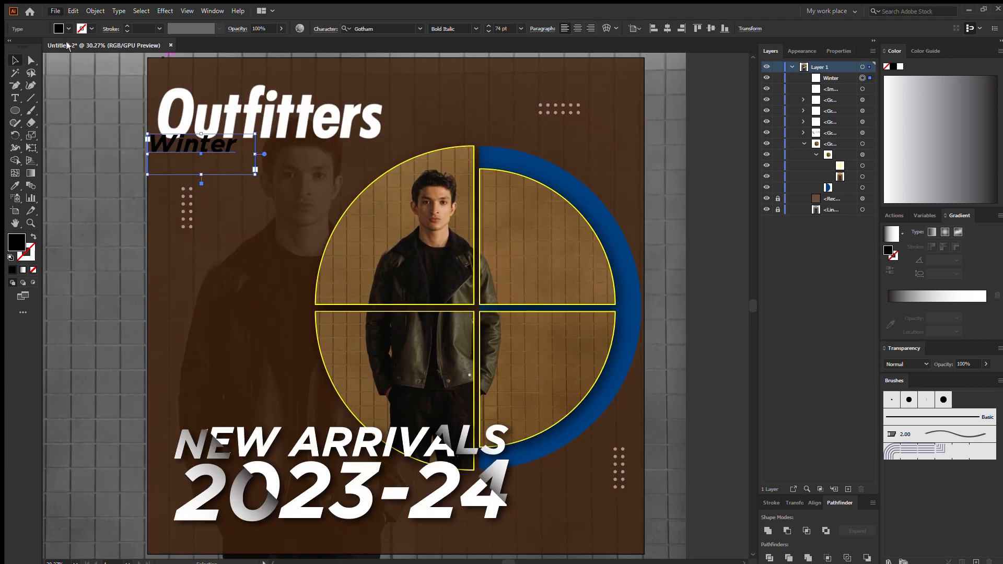
# Convert the Winter text to outlines and fill it with white sampled from the Outfitters logo
pyautogui.hotkey('shift', 'ctrl', 'o')
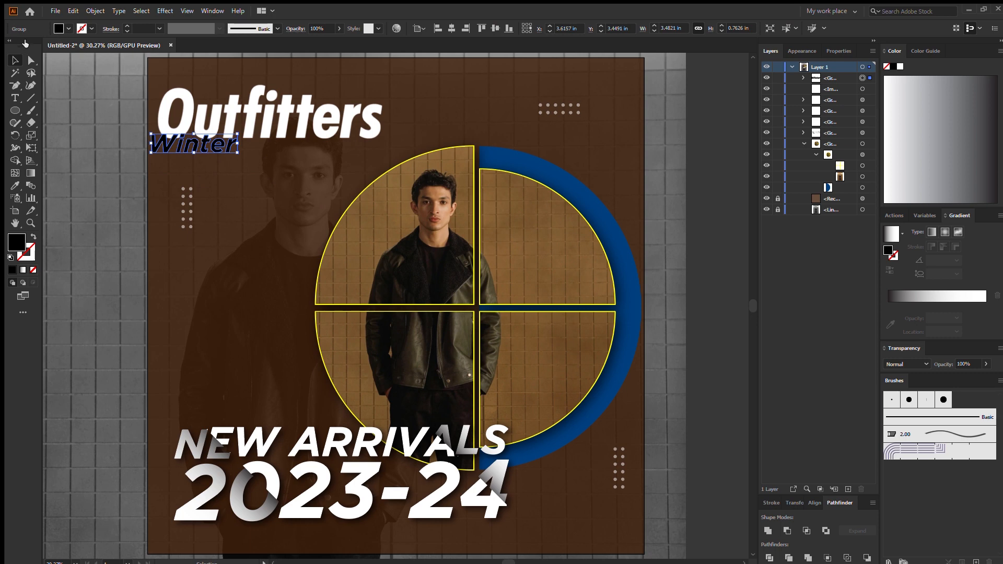
pyautogui.press('i')
pyautogui.click(175, 120)
# Rotate Winter to read vertically upward at about 0.51 by 2.32 in and place it near the artboard's upper right corner
pyautogui.press('v')
pyautogui.moveTo(197, 146); pyautogui.dragTo(235, 97)
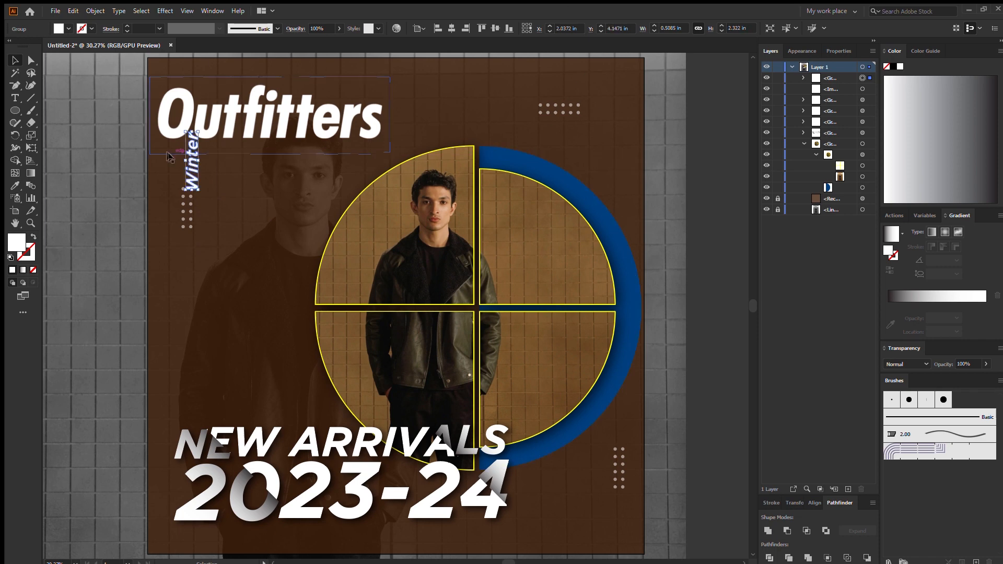
pyautogui.moveTo(192, 160); pyautogui.dragTo(622, 124)
pyautogui.click(669, 329)
pyautogui.click(622, 127)
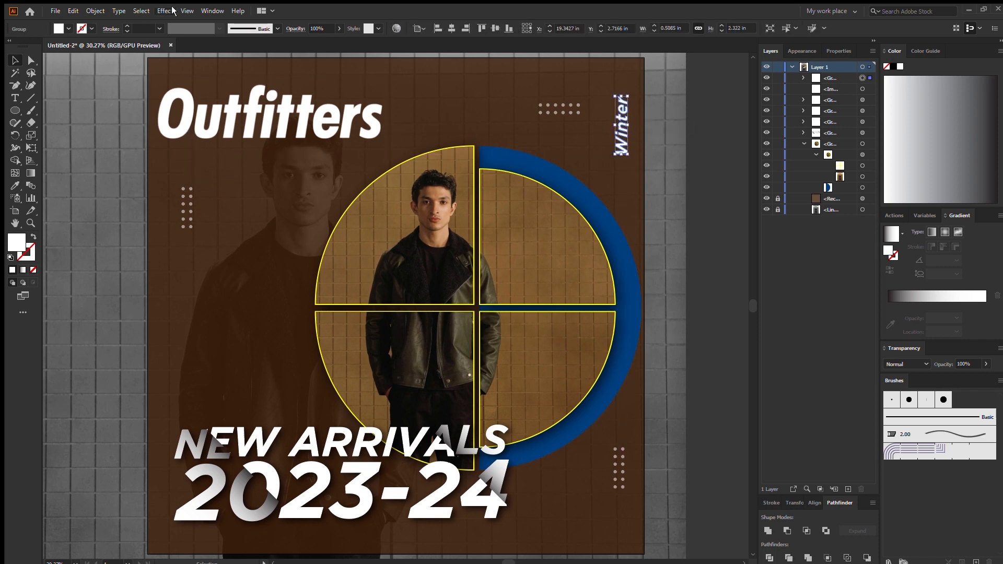
# Set the vertical Winter lettering's opacity to 70% and deselect it
pyautogui.click(339, 29)
pyautogui.click(327, 50)
pyautogui.click(99, 137)
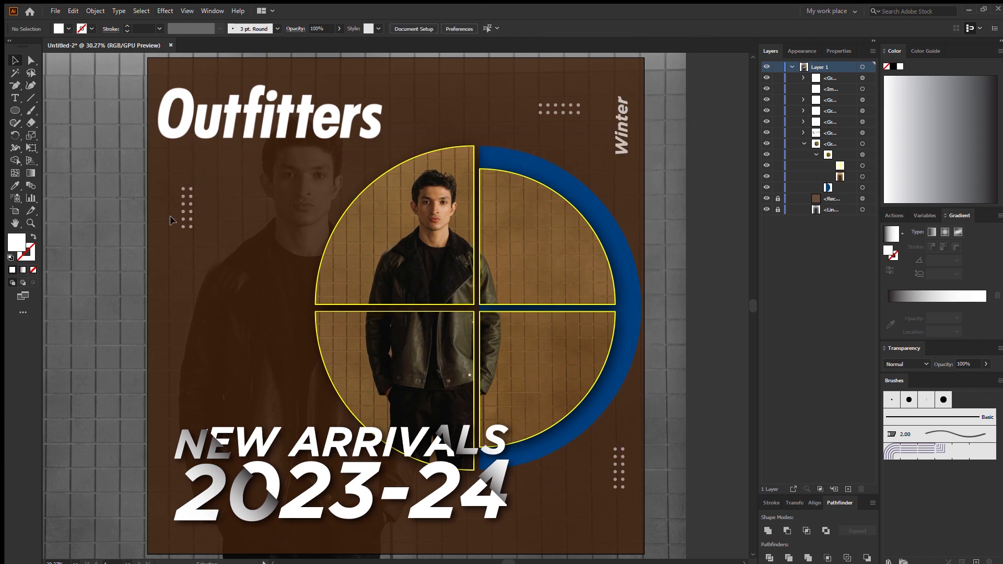
# Shift the Outfitters logo right to line up with the headline's left edge and lower the left dot pattern slightly
pyautogui.moveTo(187, 211); pyautogui.dragTo(191, 242)
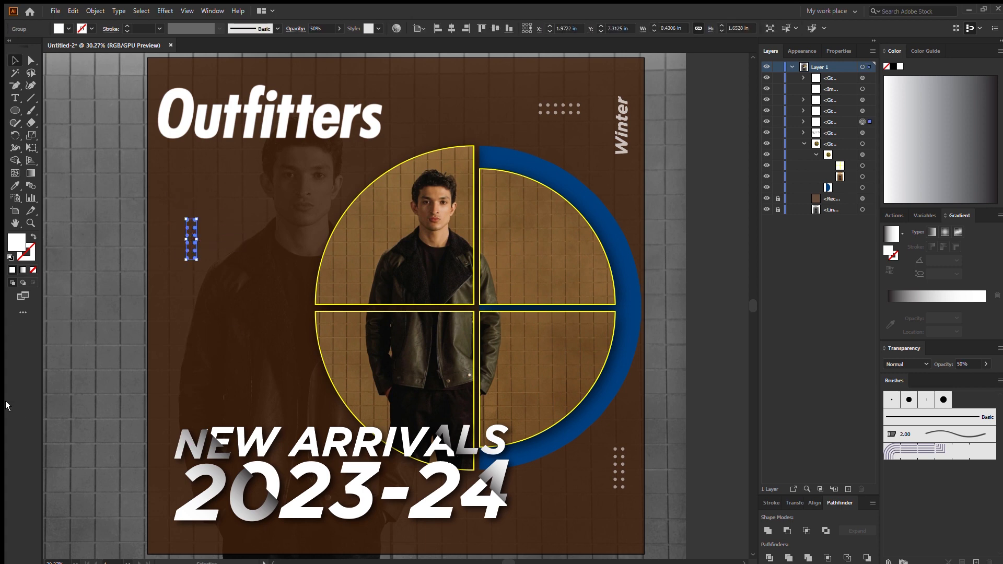
pyautogui.moveTo(285, 115); pyautogui.dragTo(303, 114)
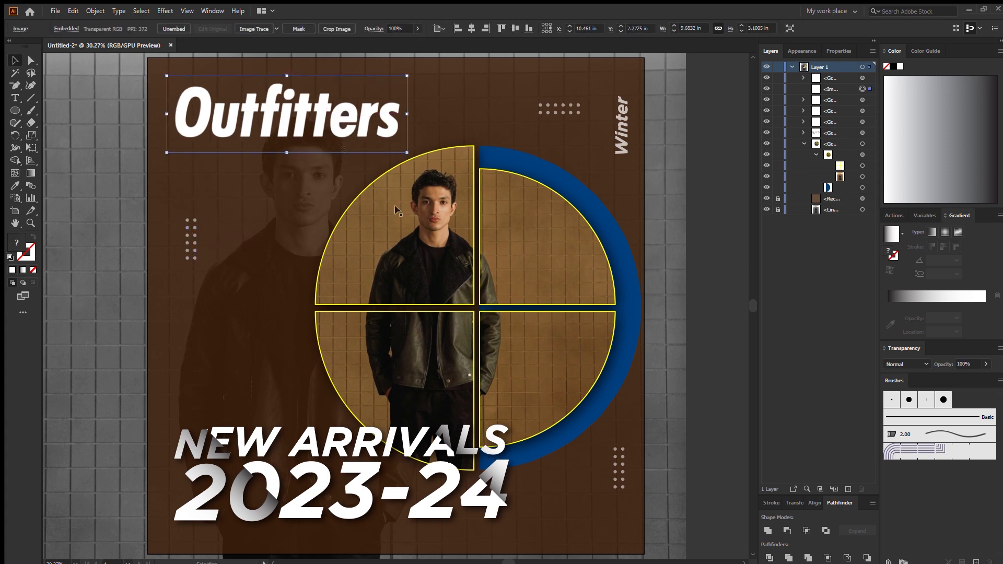
pyautogui.click(221, 278)
pyautogui.click(217, 444)
pyautogui.click(188, 366)
pyautogui.moveTo(191, 232); pyautogui.dragTo(186, 217)
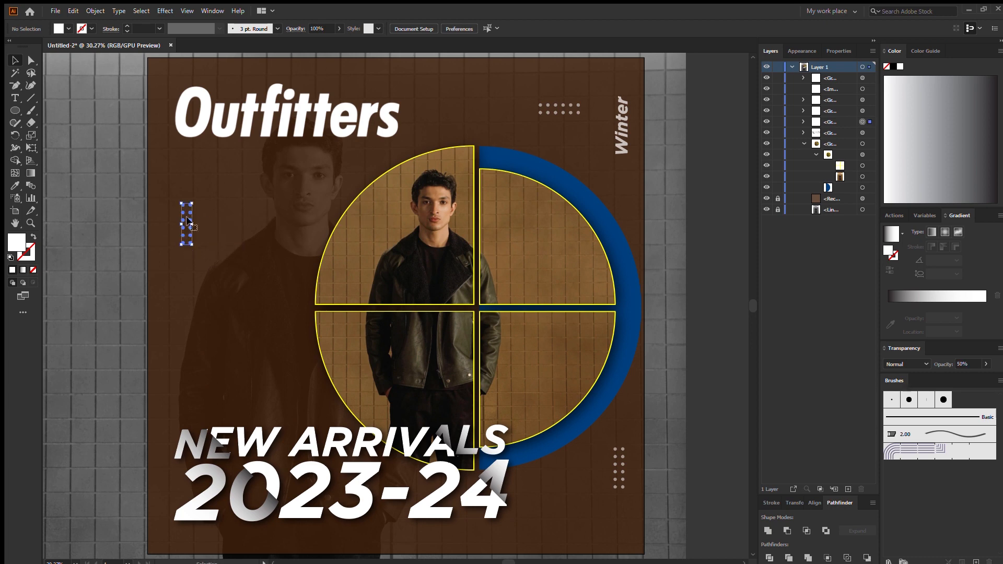
# Shrink the Winter lettering to about 0.42 by 1.9 in, try it beside the 2023-24 headline and undo that move
pyautogui.scroll(-2, 187, 220)
pyautogui.click(622, 99)
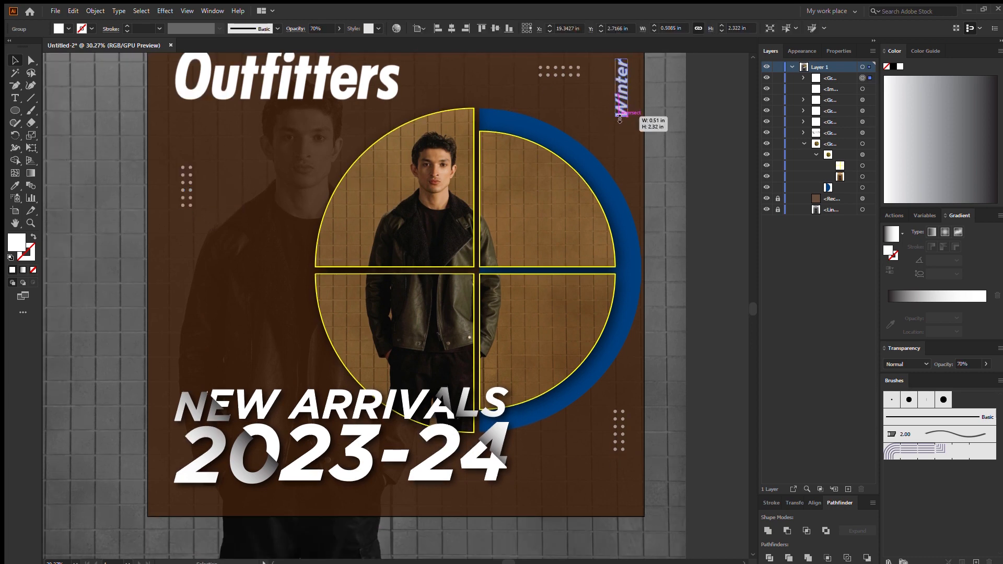
pyautogui.moveTo(620, 119); pyautogui.dragTo(517, 475)
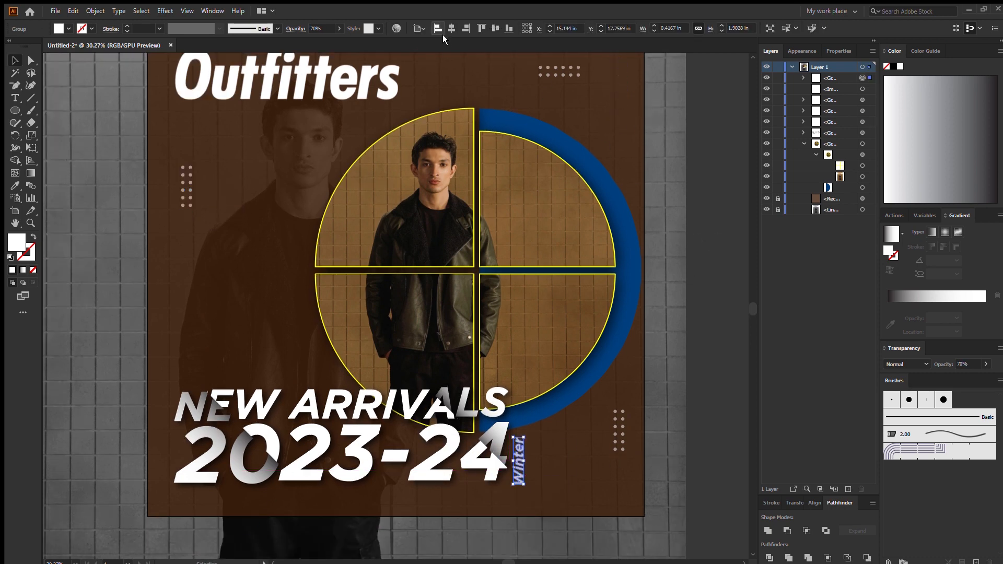
pyautogui.hotkey('ctrl', 'z')
pyautogui.click(697, 432)
# Move the whole four-quarter photo circle with its blue backing slightly left on the artboard
pyautogui.click(510, 255)
pyautogui.moveTo(510, 324); pyautogui.dragTo(495, 323)
pyautogui.click(710, 340)
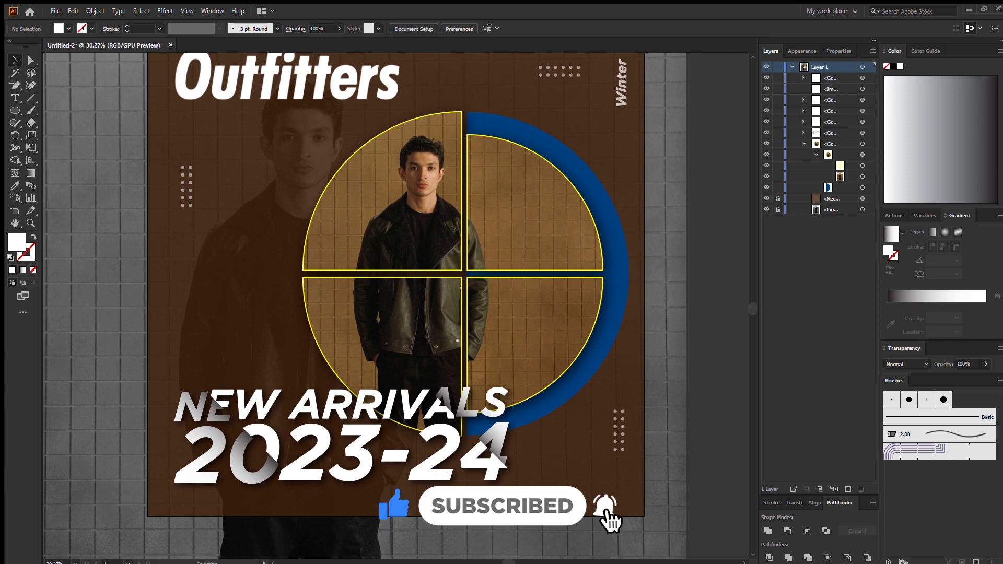
pyautogui.scroll(2, 424, 76)
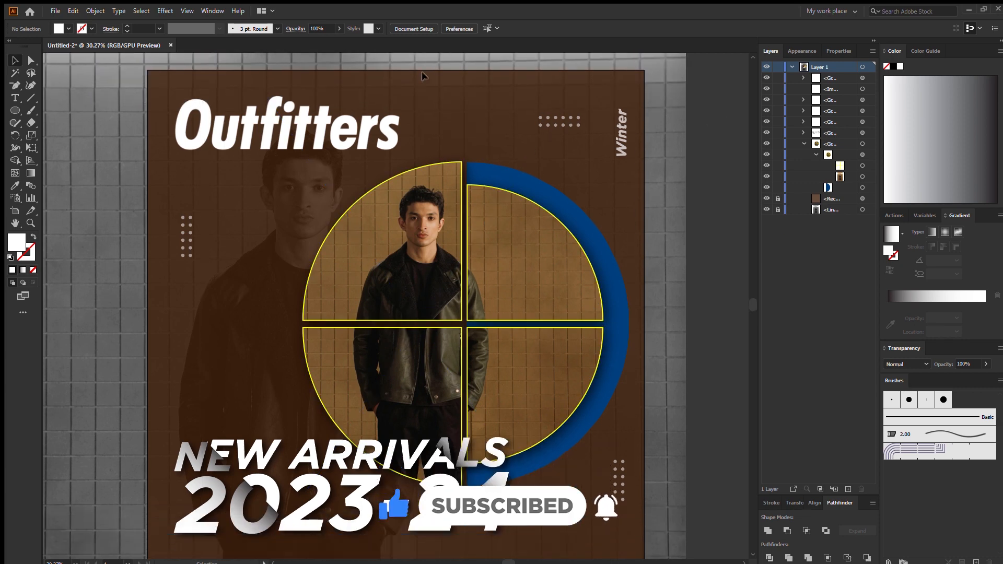